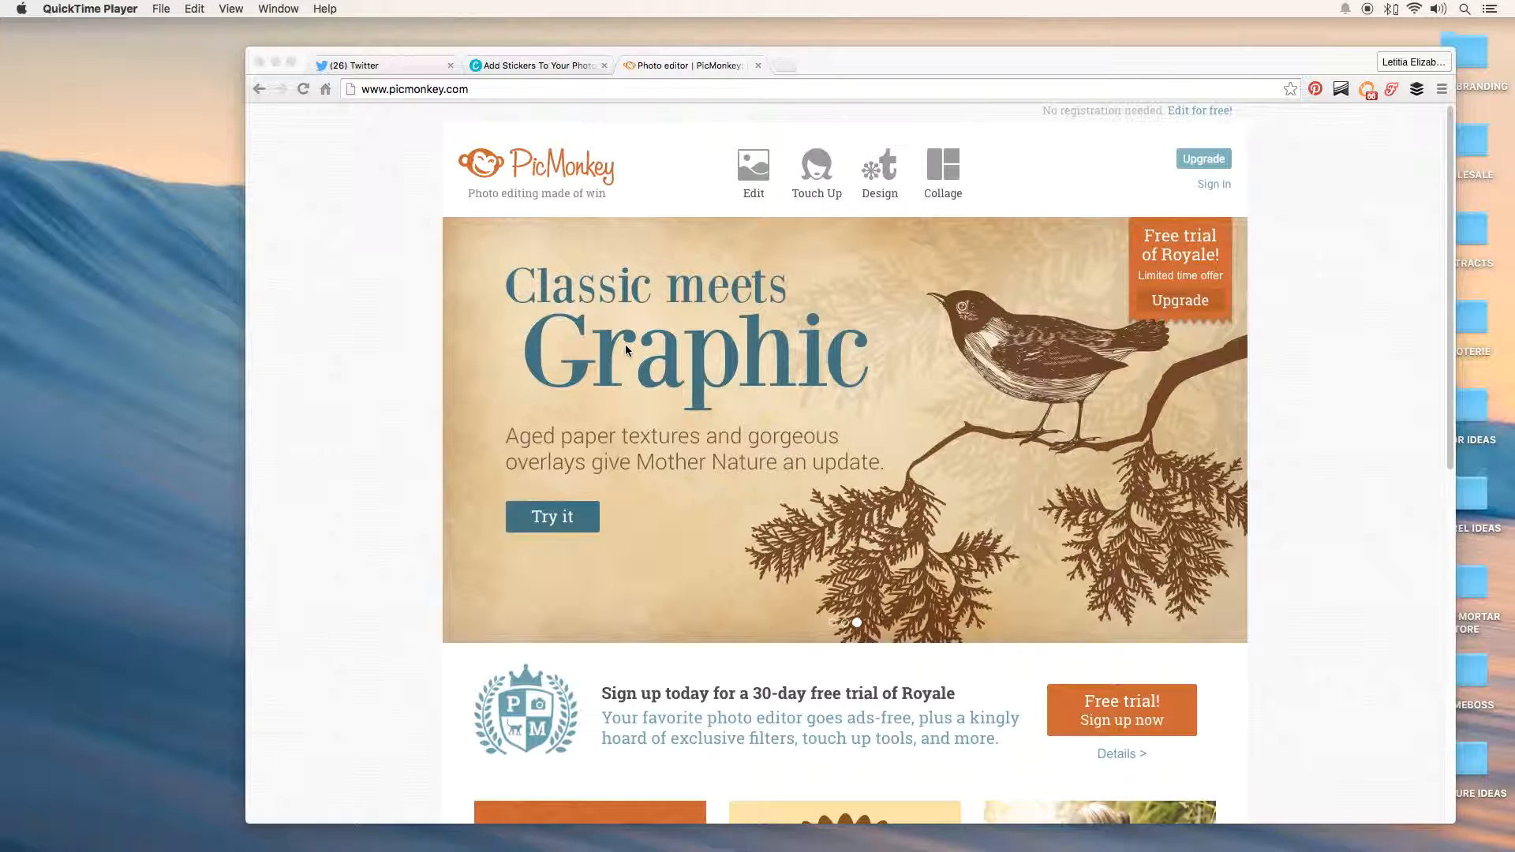
{"action": "left_click", "coordinate": [755, 167]}
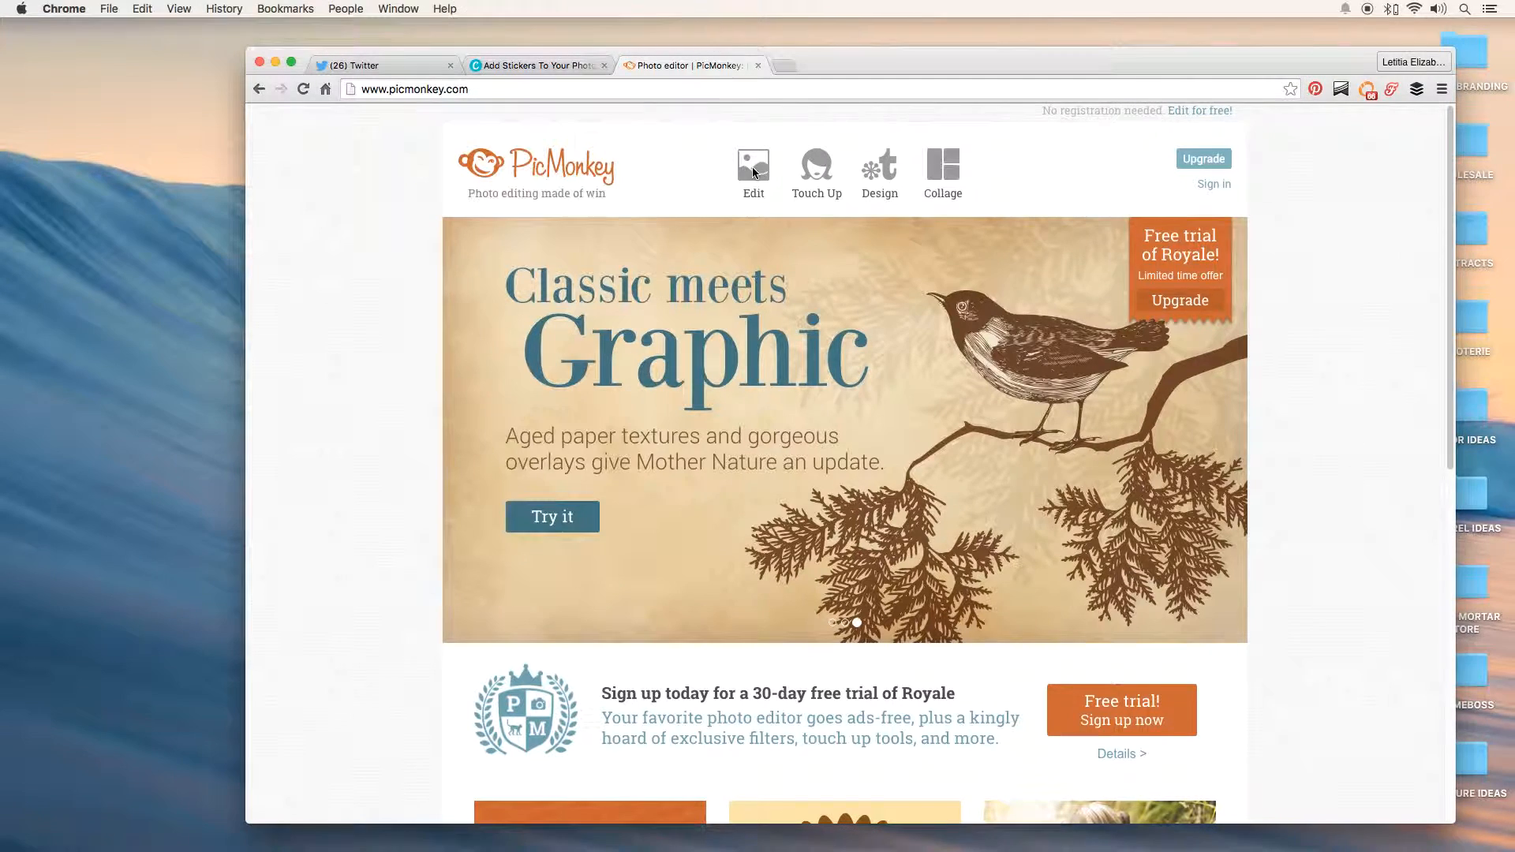
{"action": "left_click", "coordinate": [755, 171]}
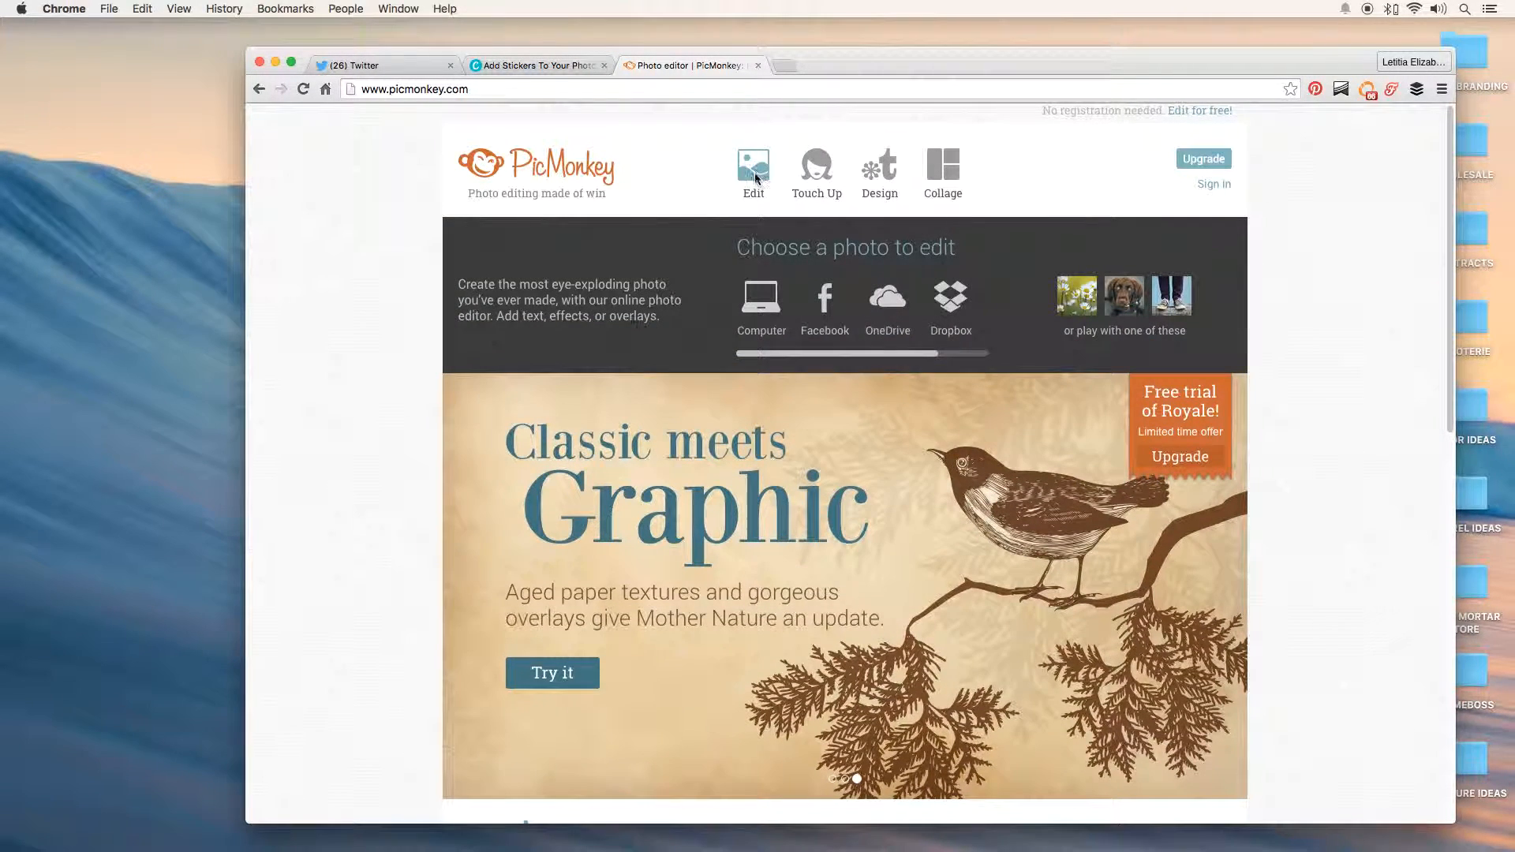
{"action": "left_click", "coordinate": [762, 298]}
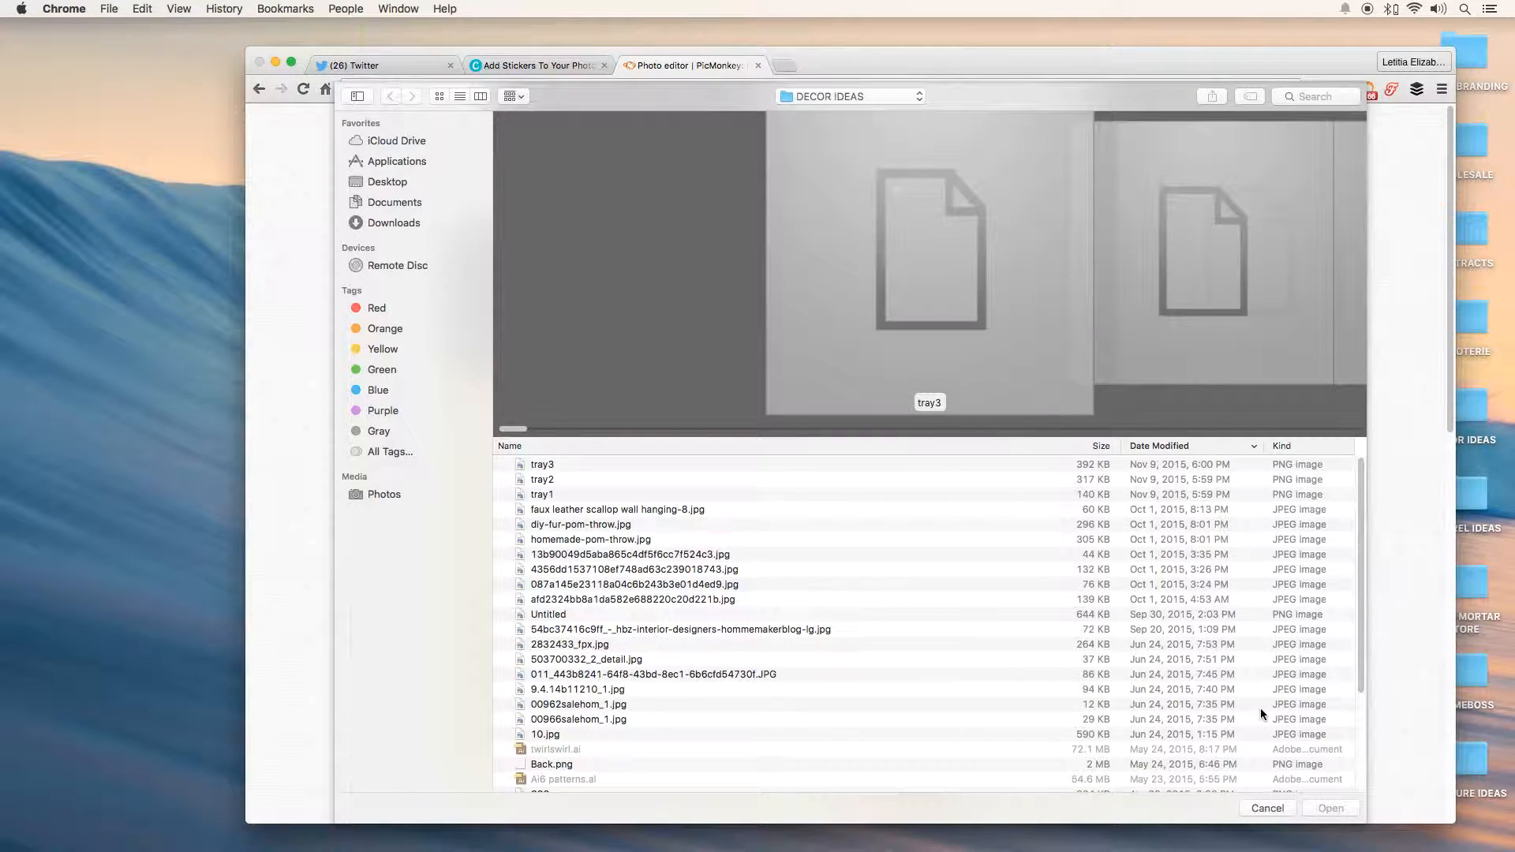
{"action": "left_click", "coordinate": [1257, 809]}
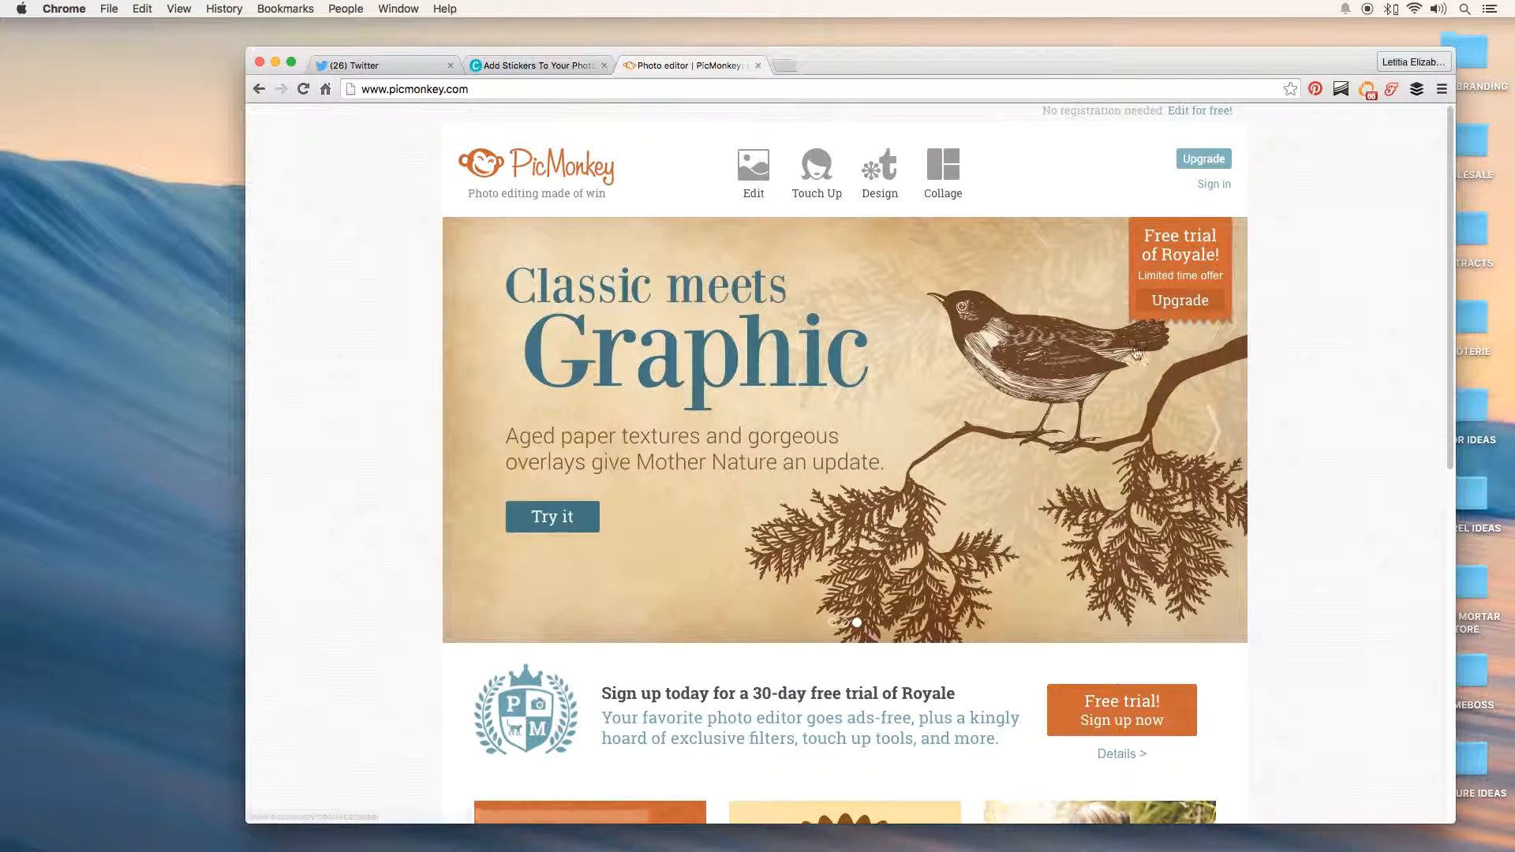
Step: View the photo source options offered for the Collage and Edit tools
{"action": "left_click", "coordinate": [944, 168]}
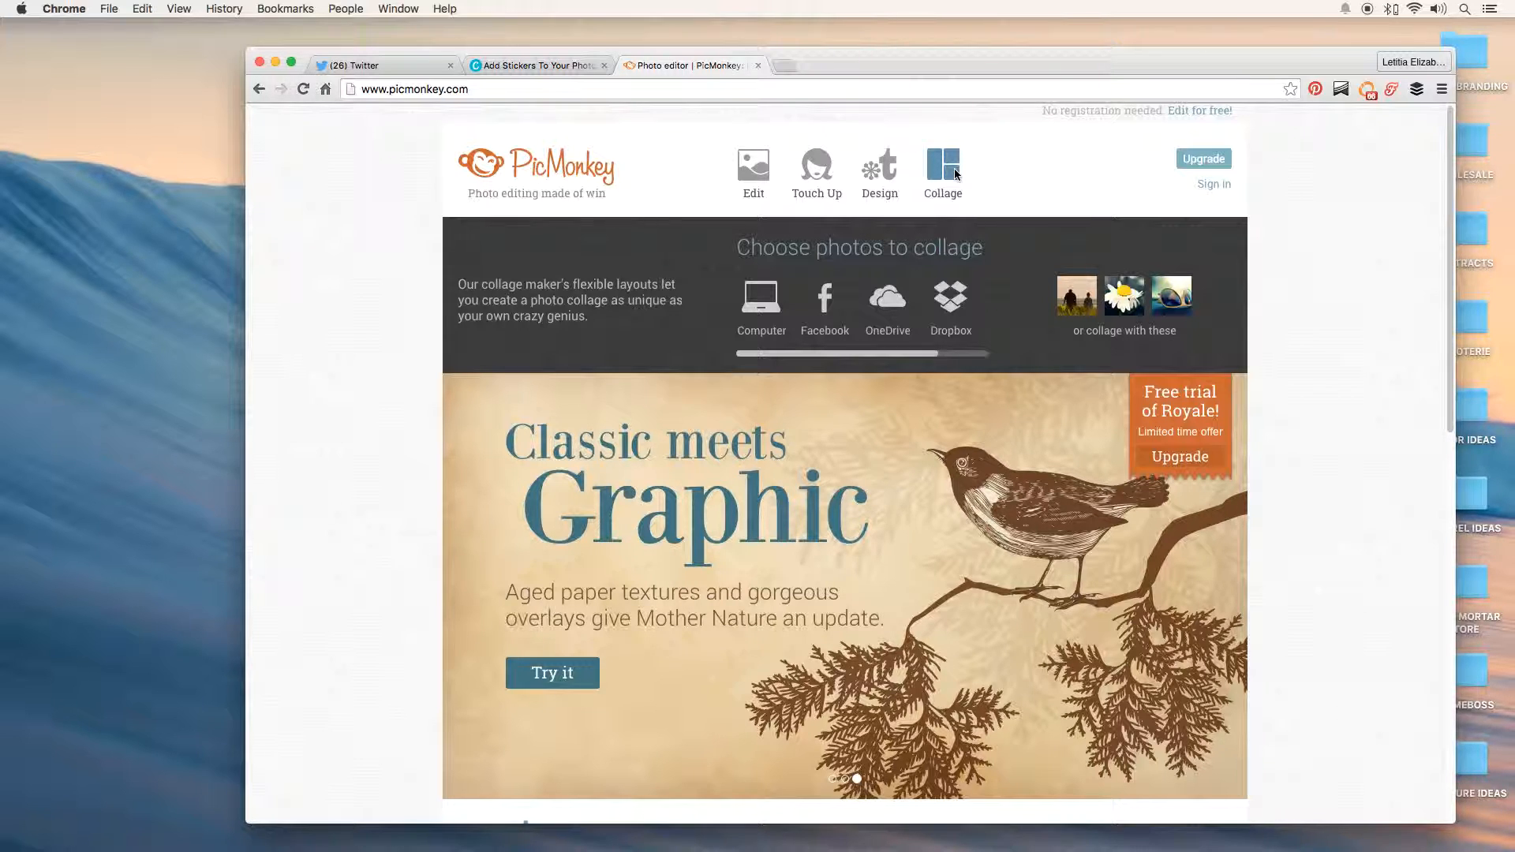
{"action": "mouse_move", "coordinate": [754, 167]}
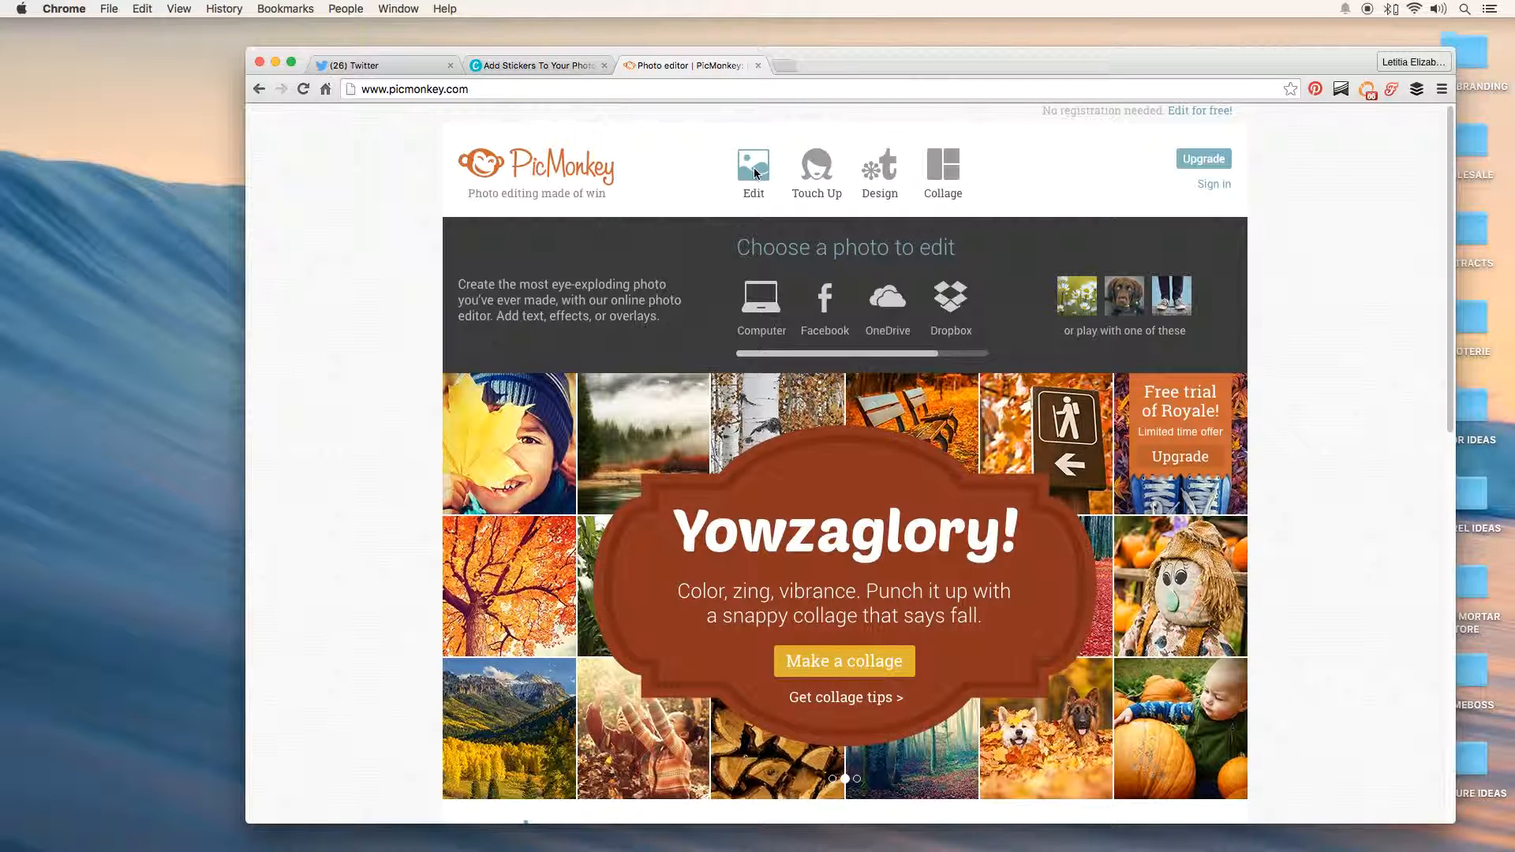
{"action": "mouse_move", "coordinate": [943, 158]}
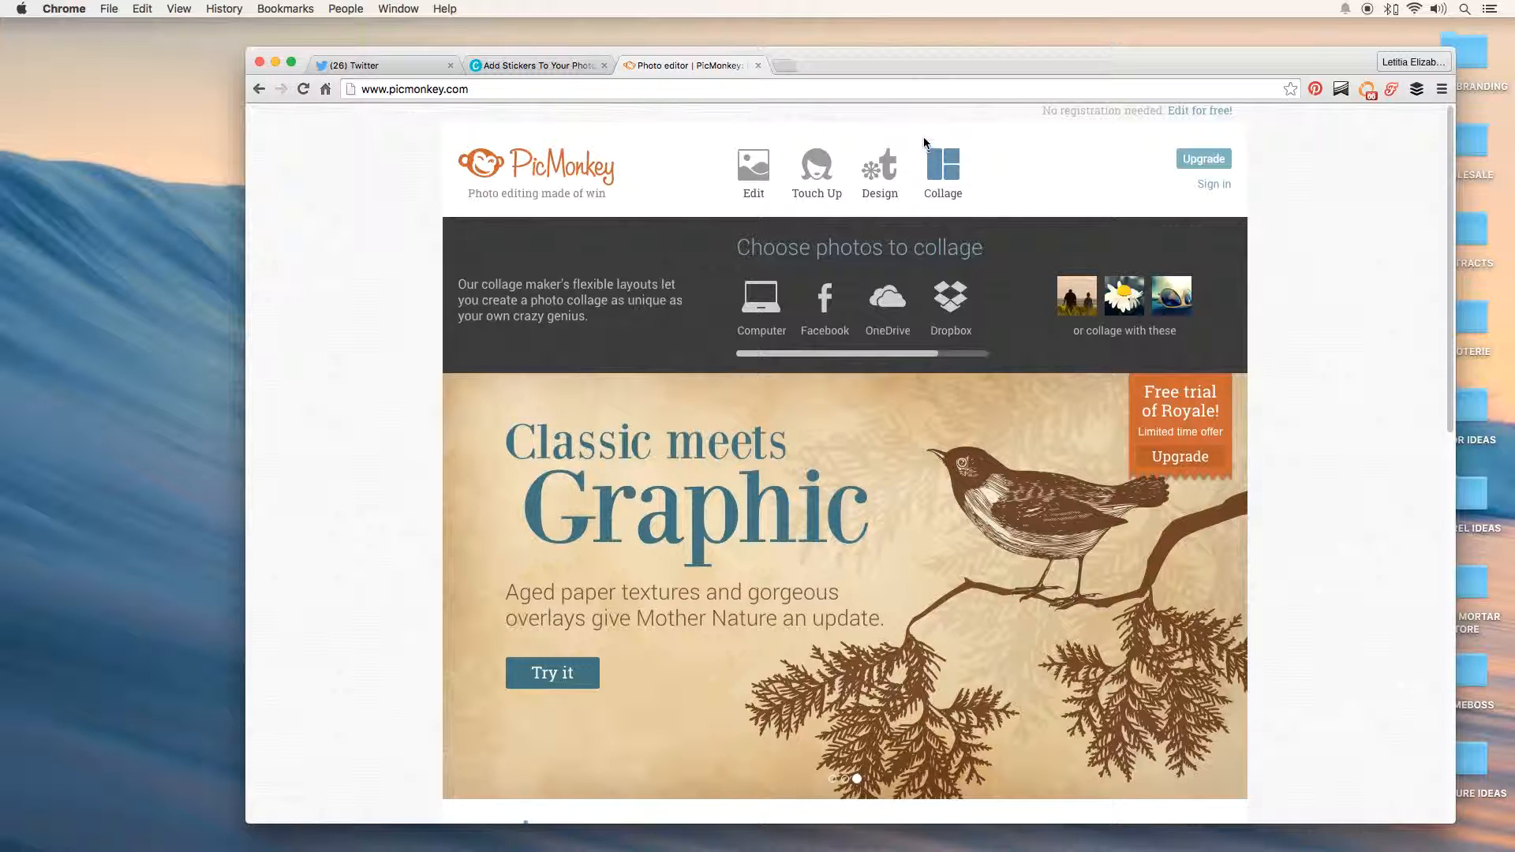
Step: Switch to Canva by opening canva.com in the browser and sign in with the Facebook account
{"action": "left_click", "coordinate": [914, 89]}
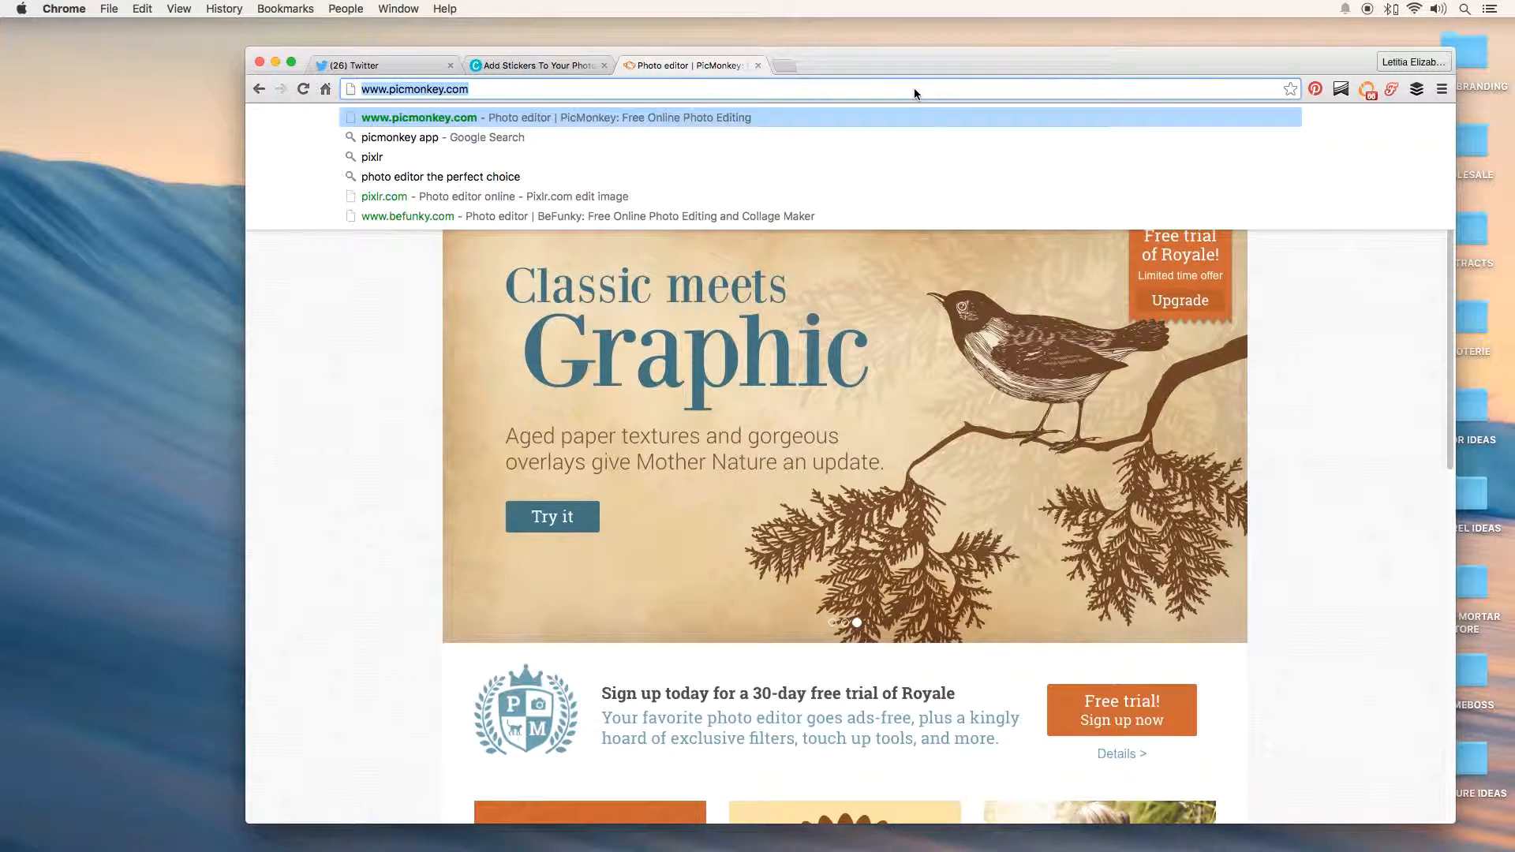
{"action": "type", "text": "canva"}
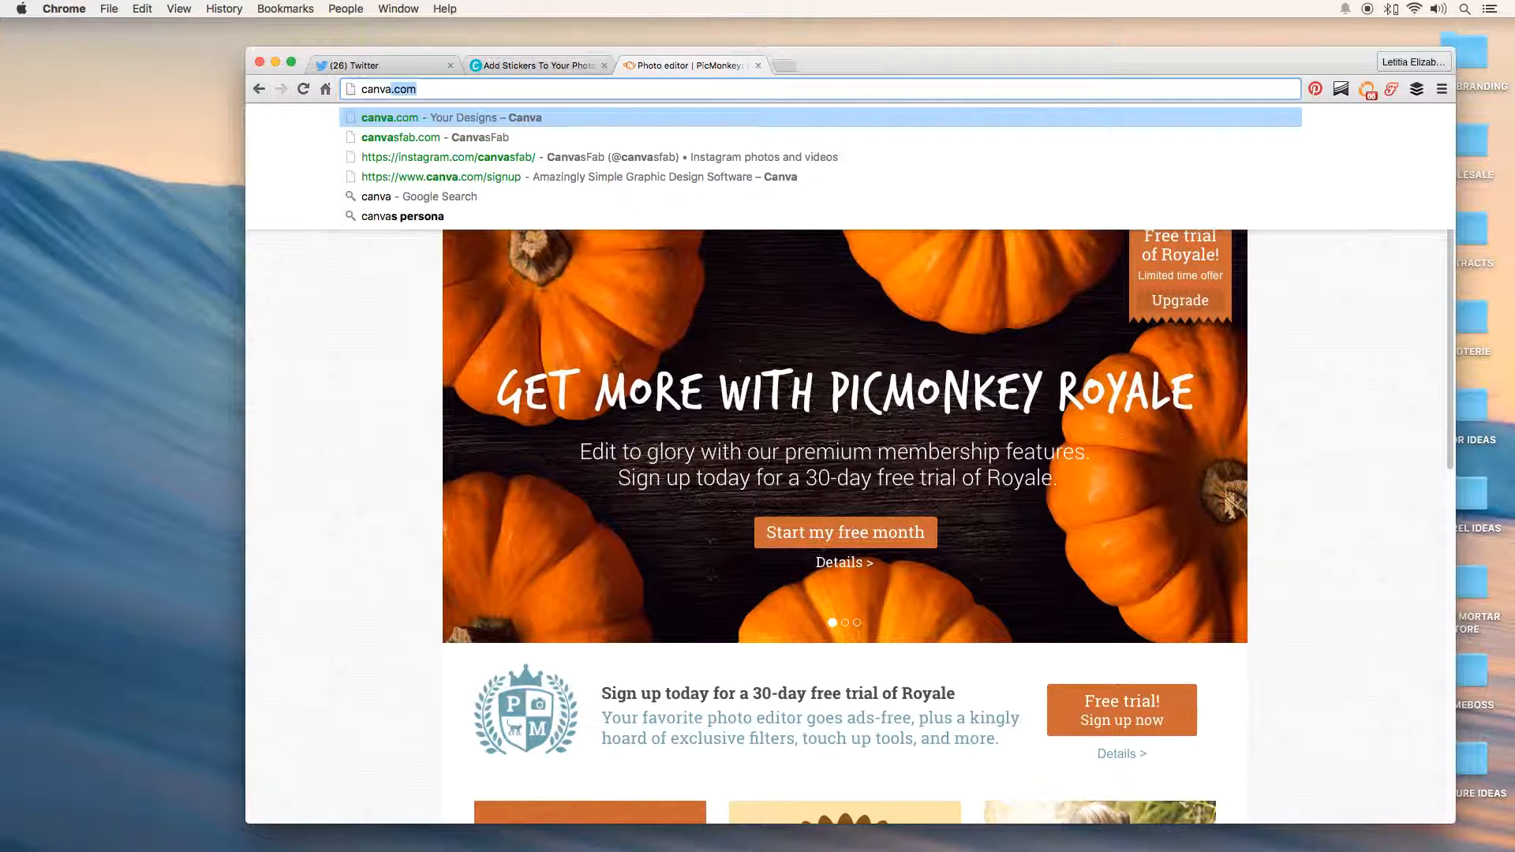
{"action": "key", "text": "Return"}
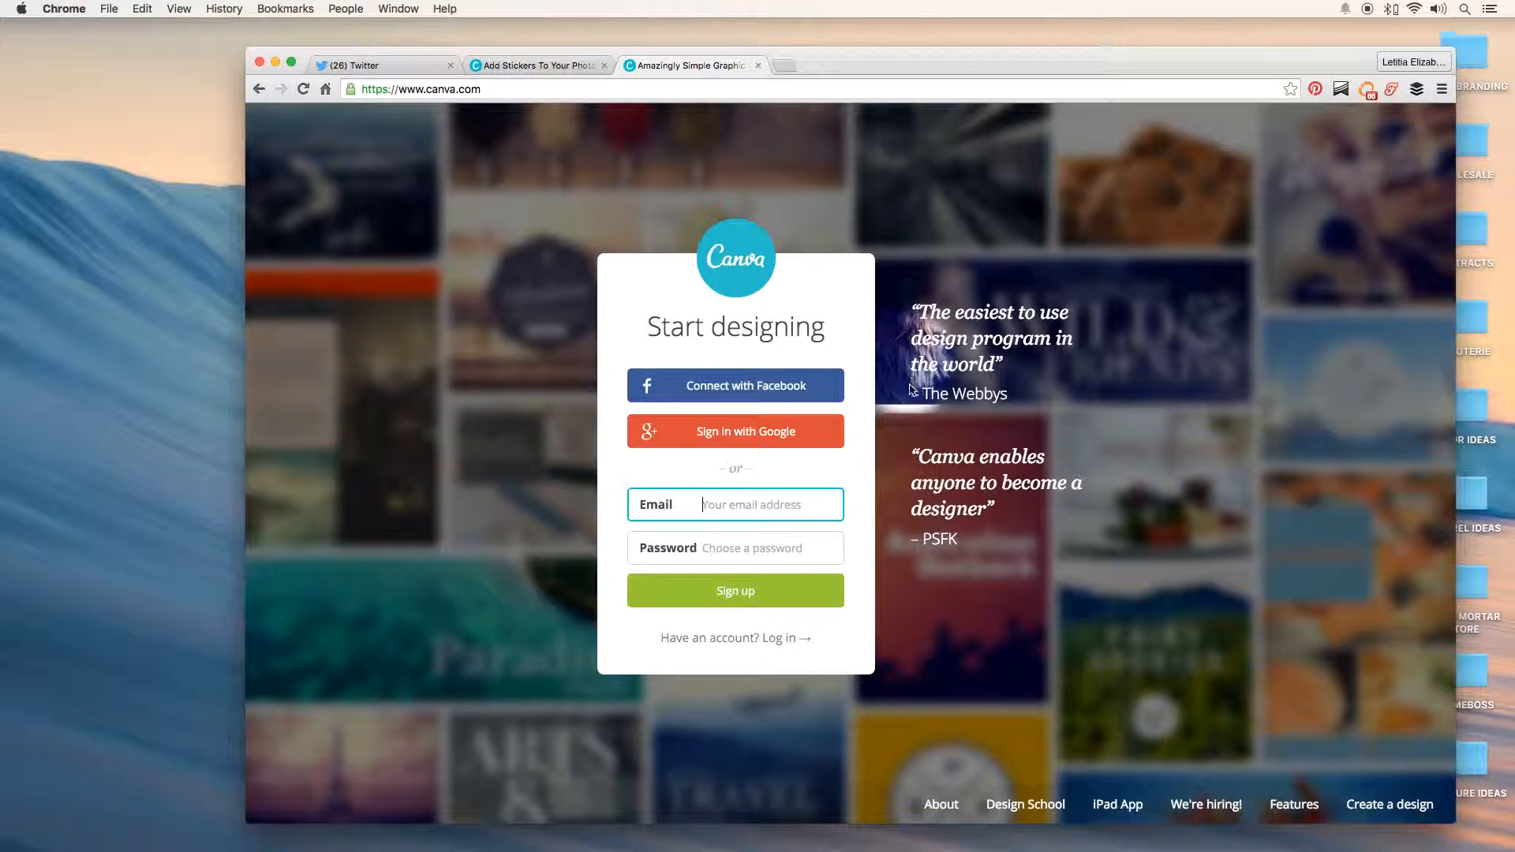
{"action": "left_click", "coordinate": [815, 385]}
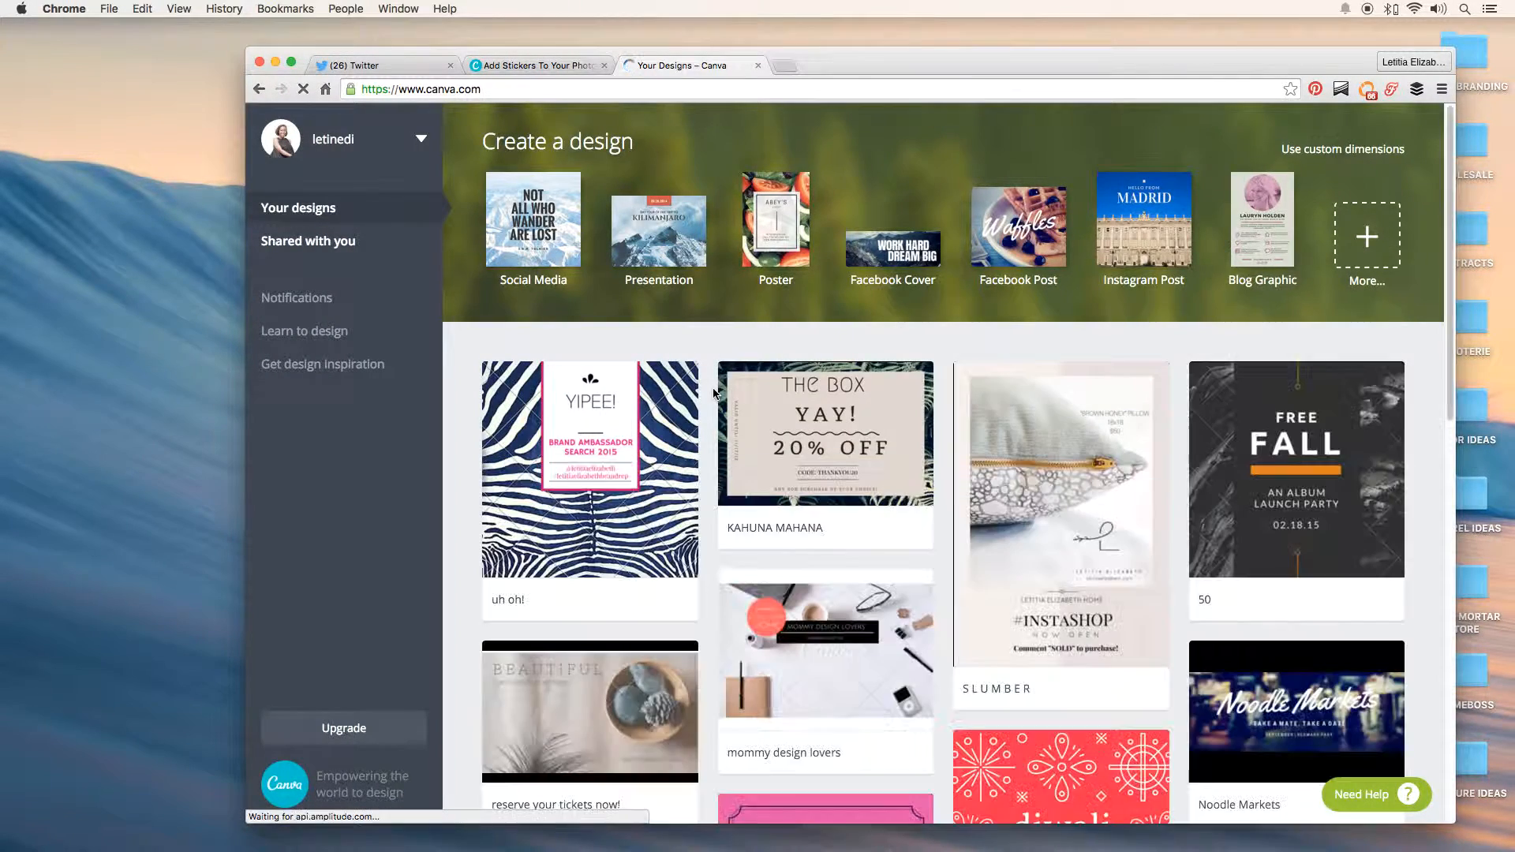
Step: Look through the account's existing designs and view the designs shared with it
{"action": "scroll", "coordinate": [595, 390], "scroll_direction": "down", "scroll_amount": 7}
{"action": "scroll", "coordinate": [596, 391], "scroll_direction": "down", "scroll_amount": 6}
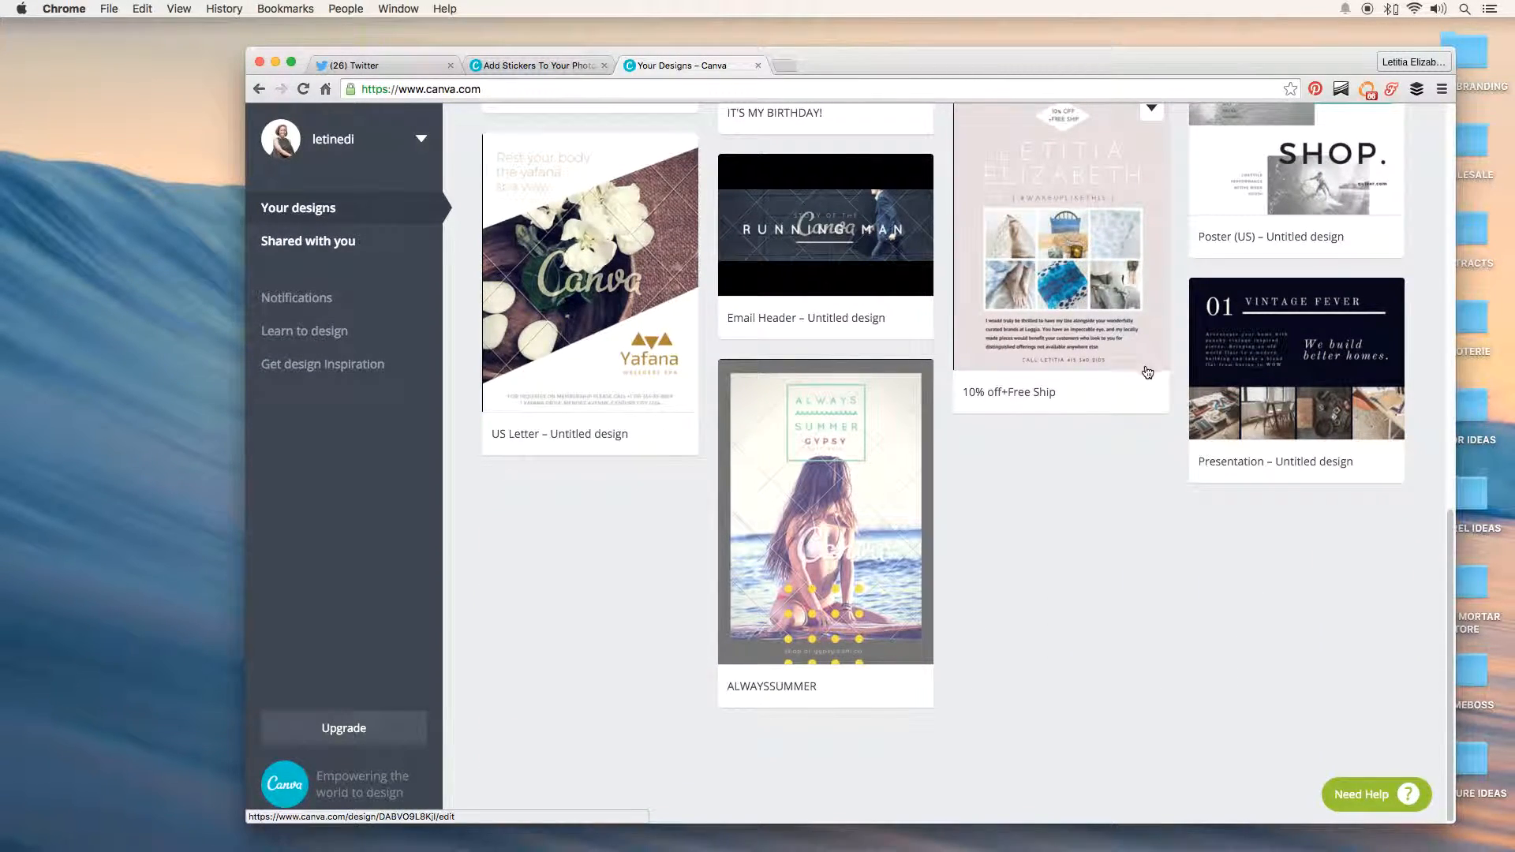
{"action": "scroll", "coordinate": [1256, 398], "scroll_direction": "up", "scroll_amount": 1}
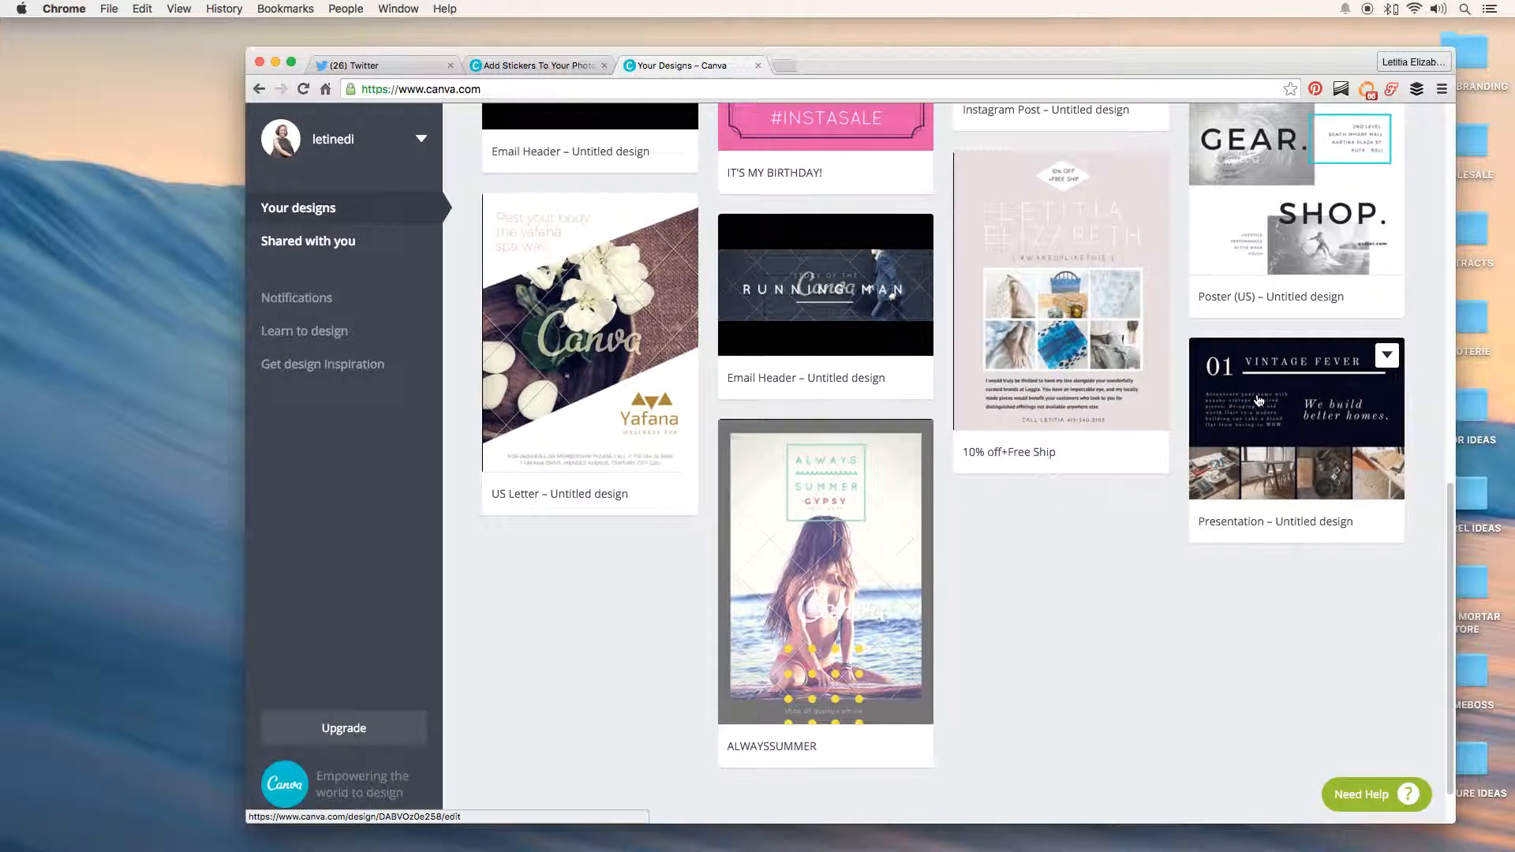
{"action": "left_click", "coordinate": [304, 242]}
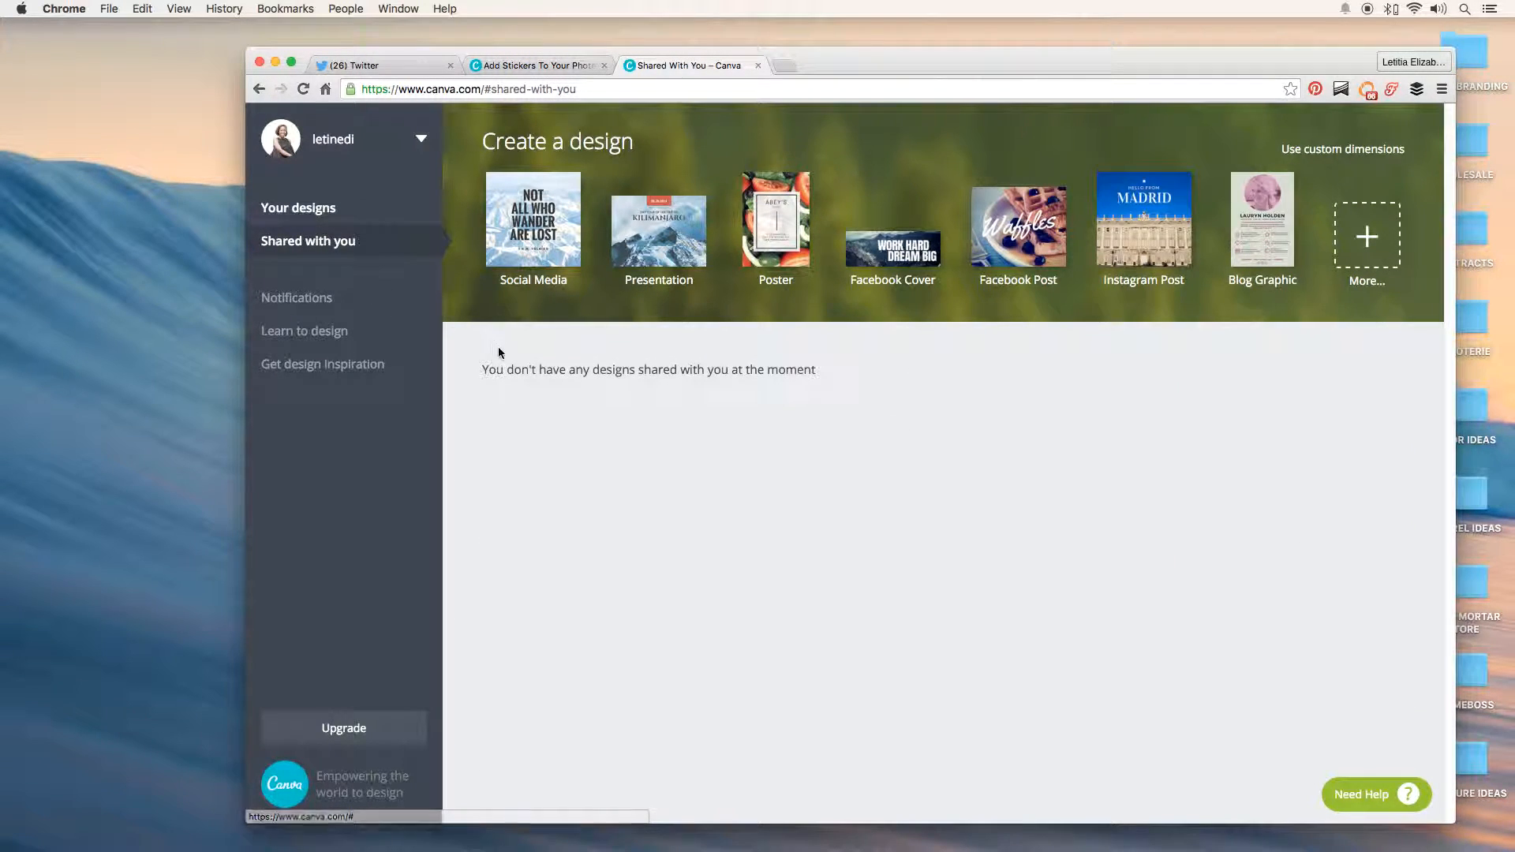
Step: Look over the Design Essentials tutorials page for learning to design, and close it
{"action": "left_click", "coordinate": [323, 334]}
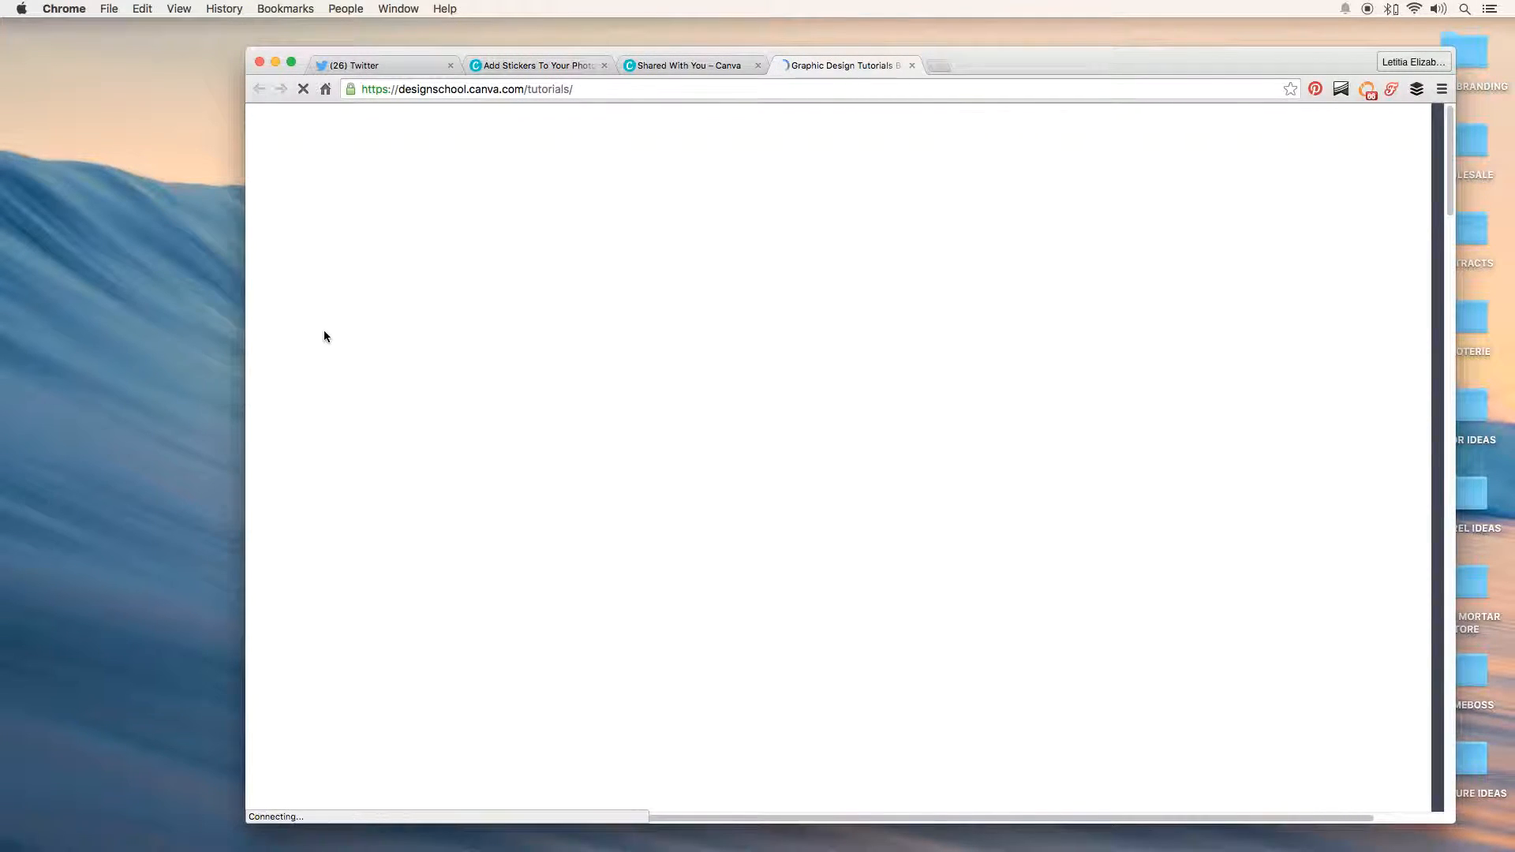
{"action": "scroll", "coordinate": [473, 329], "scroll_direction": "down", "scroll_amount": 10}
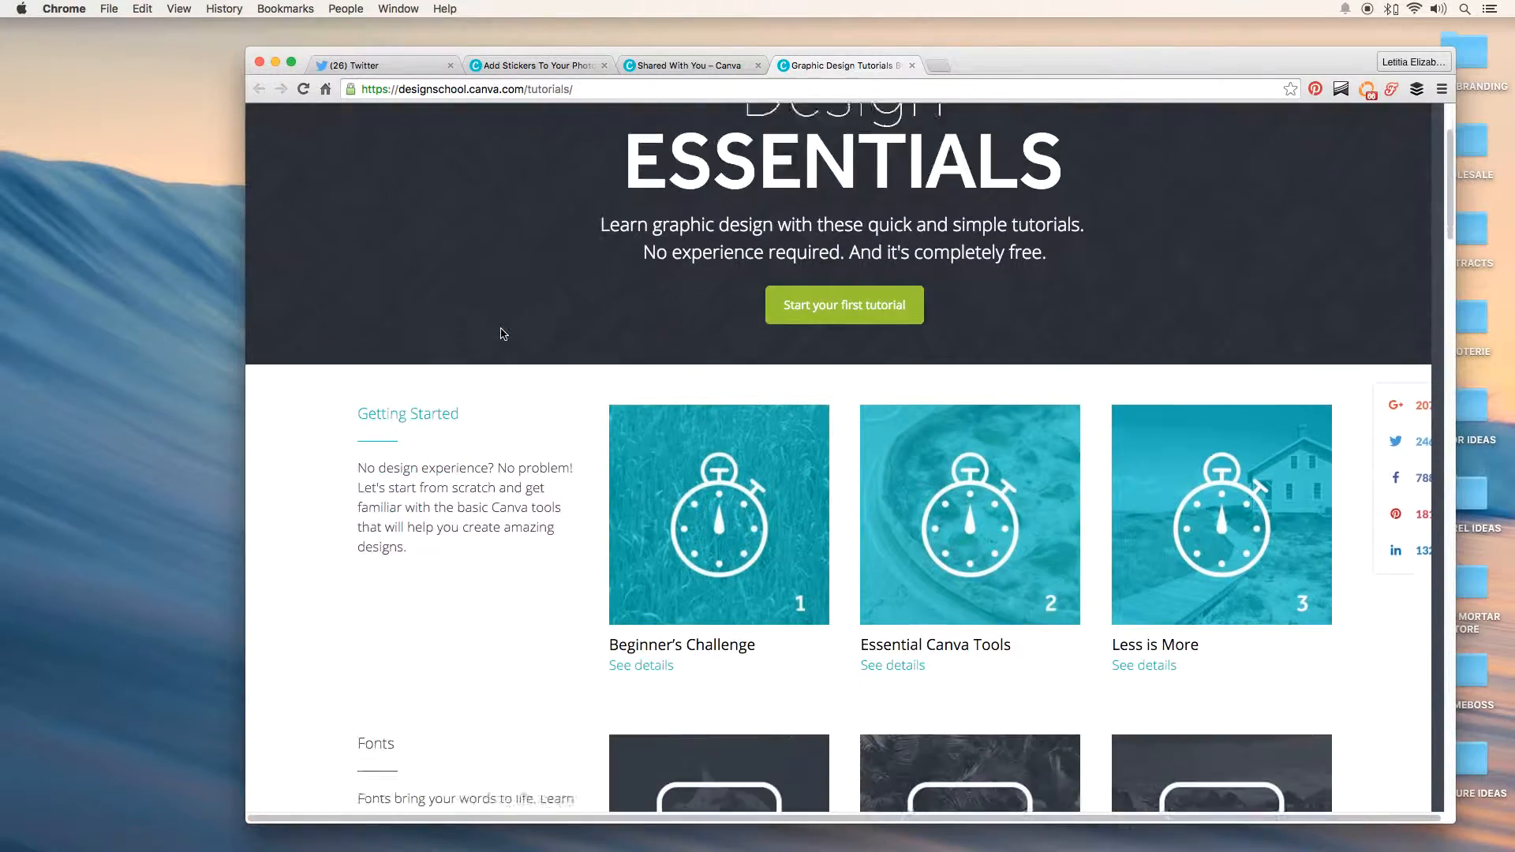
{"action": "scroll", "coordinate": [503, 333], "scroll_direction": "down", "scroll_amount": 2}
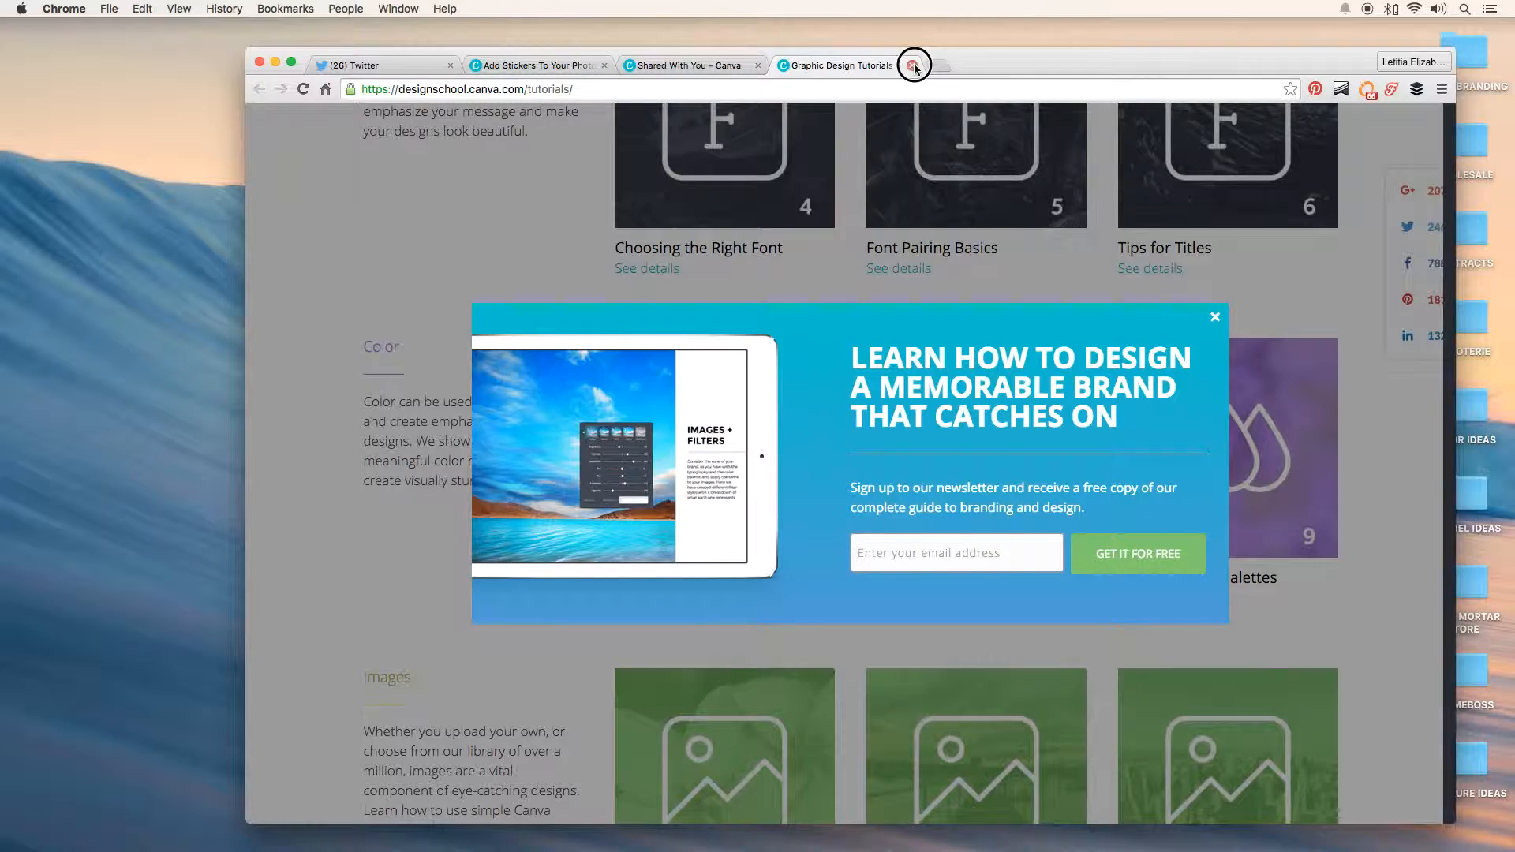
{"action": "left_click", "coordinate": [912, 65]}
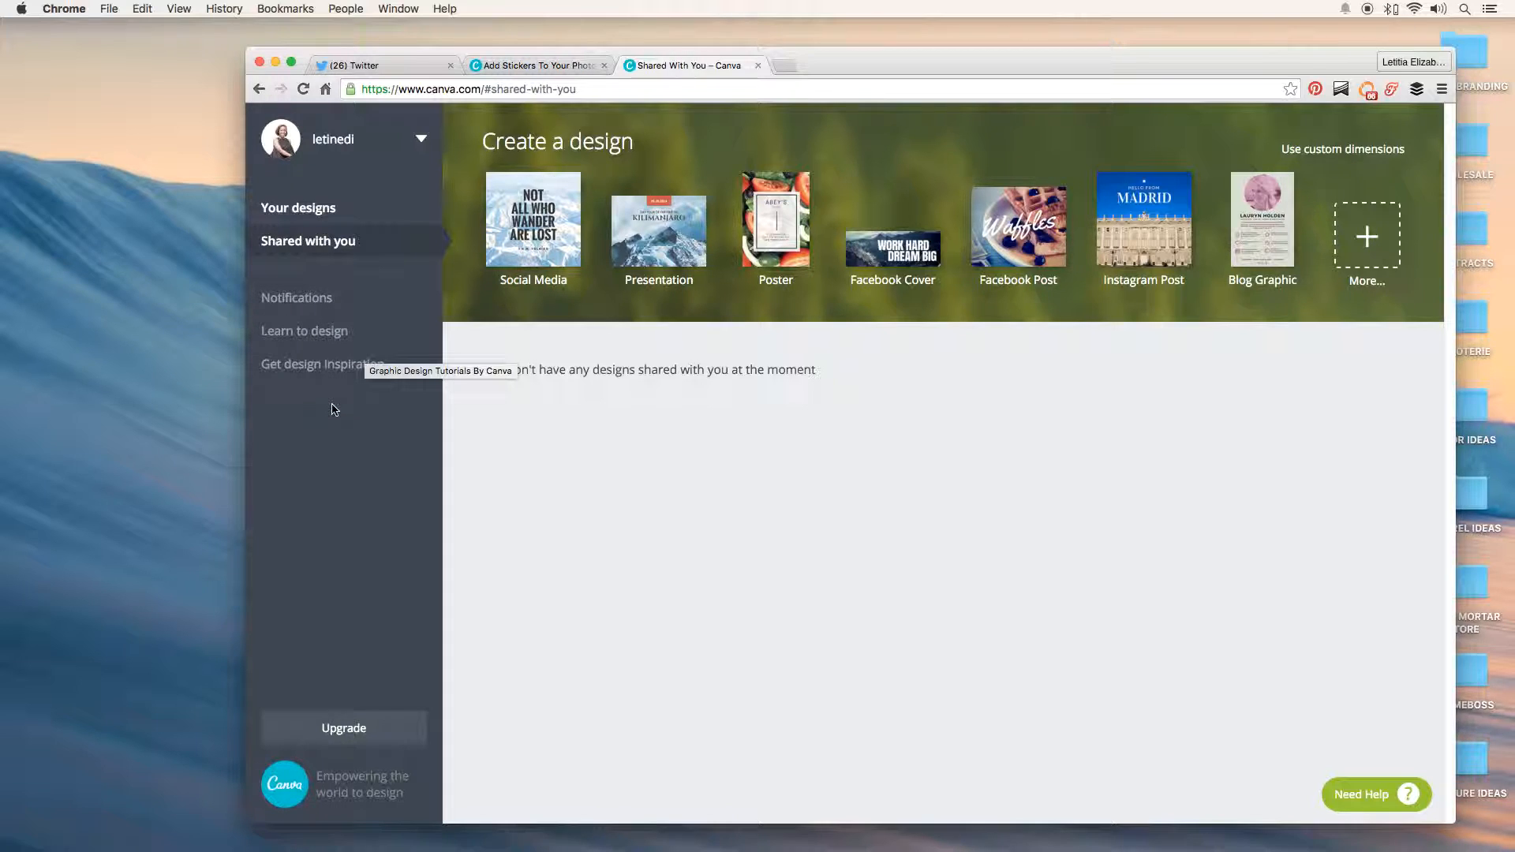
Step: Browse the design inspiration stream for example designs made by other people, and return to its beginning
{"action": "left_click", "coordinate": [314, 365]}
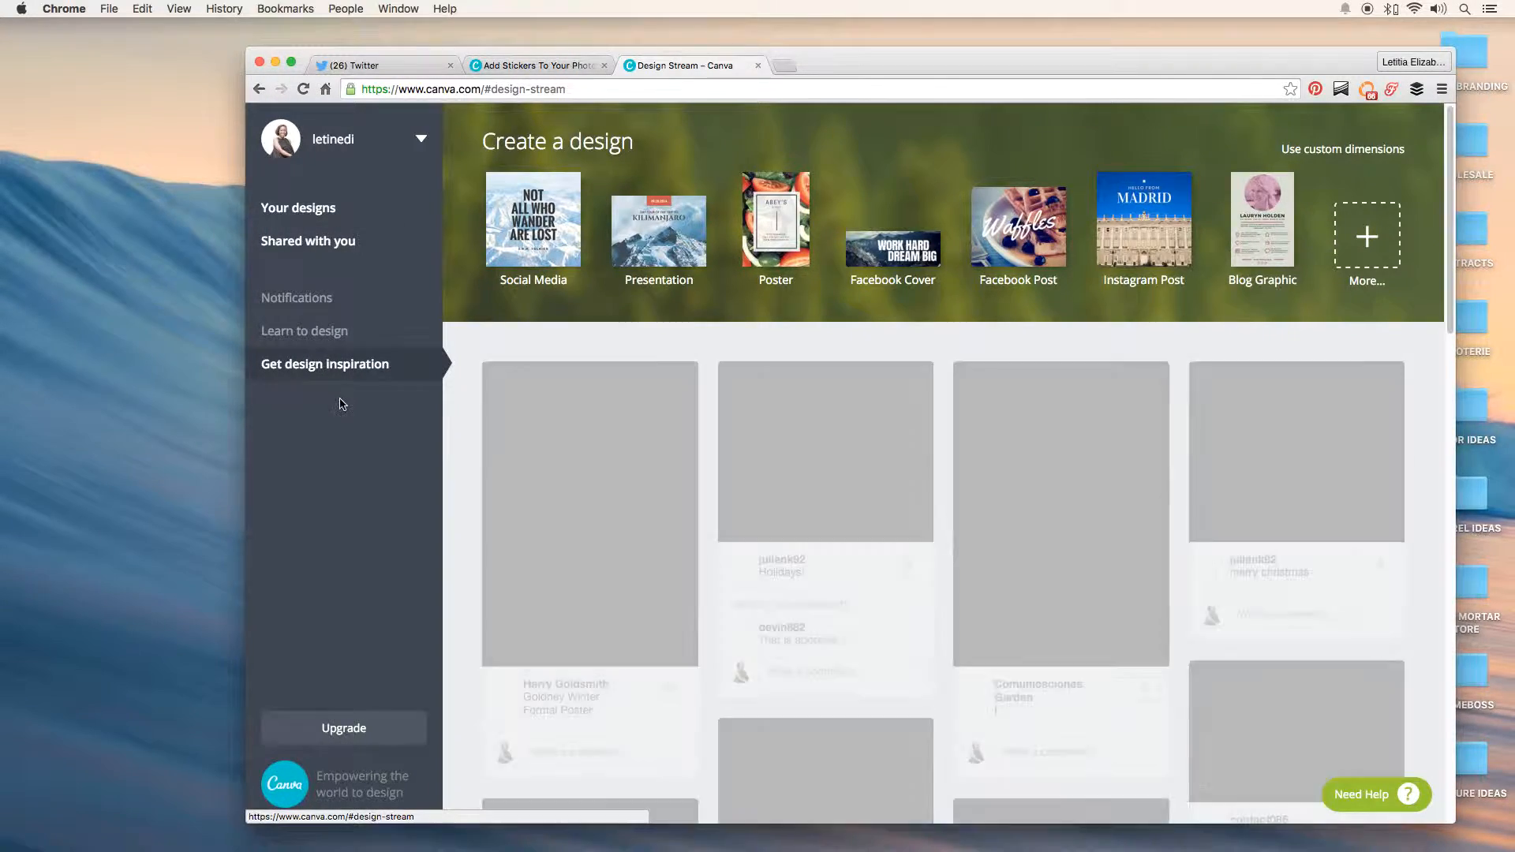
{"action": "scroll", "coordinate": [467, 423], "scroll_direction": "down", "scroll_amount": 5}
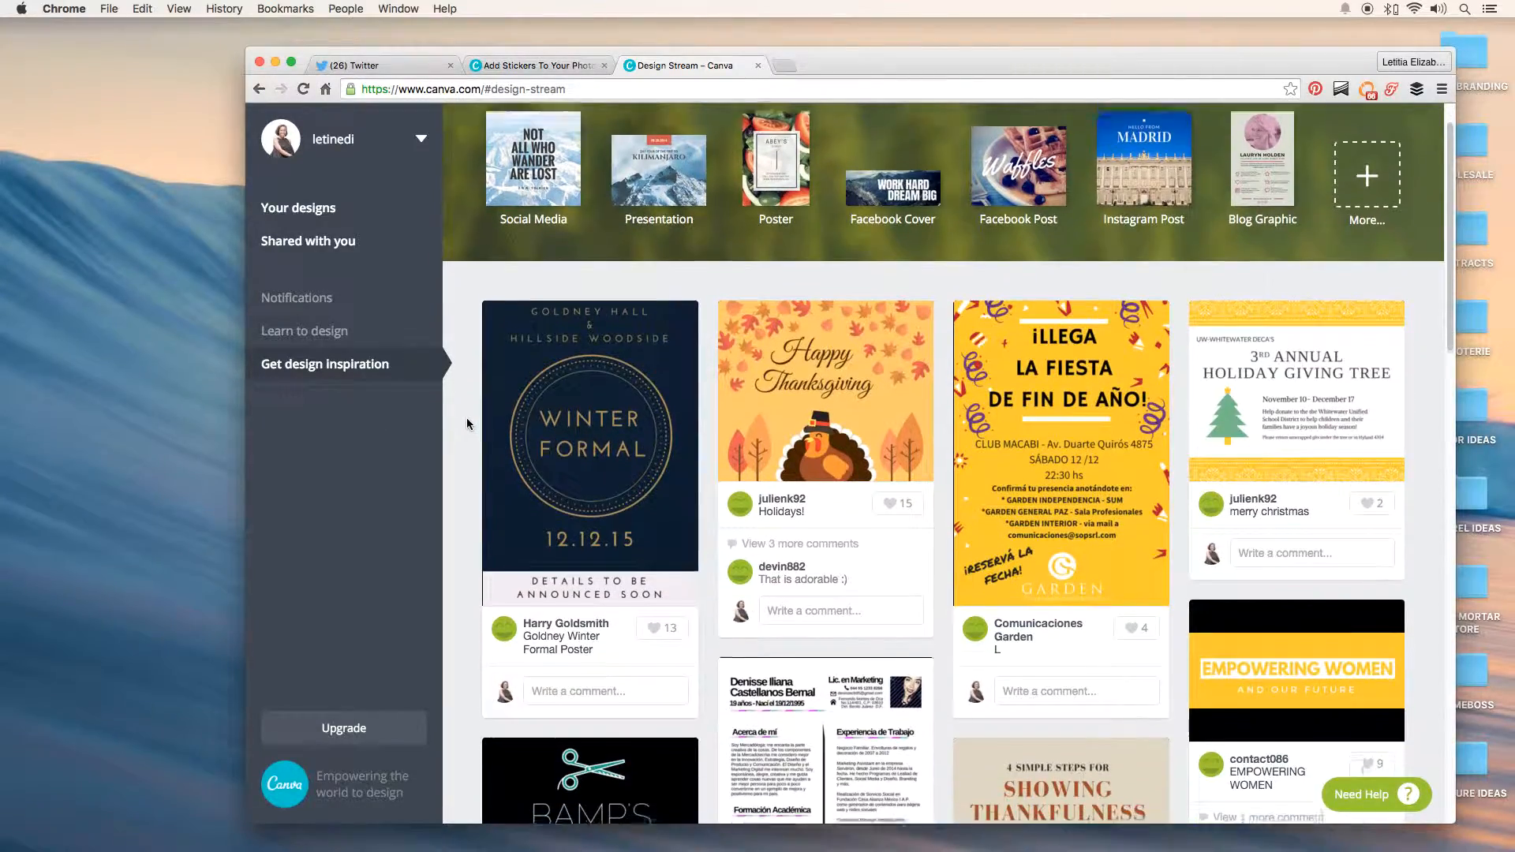
{"action": "scroll", "coordinate": [468, 423], "scroll_direction": "down", "scroll_amount": 7}
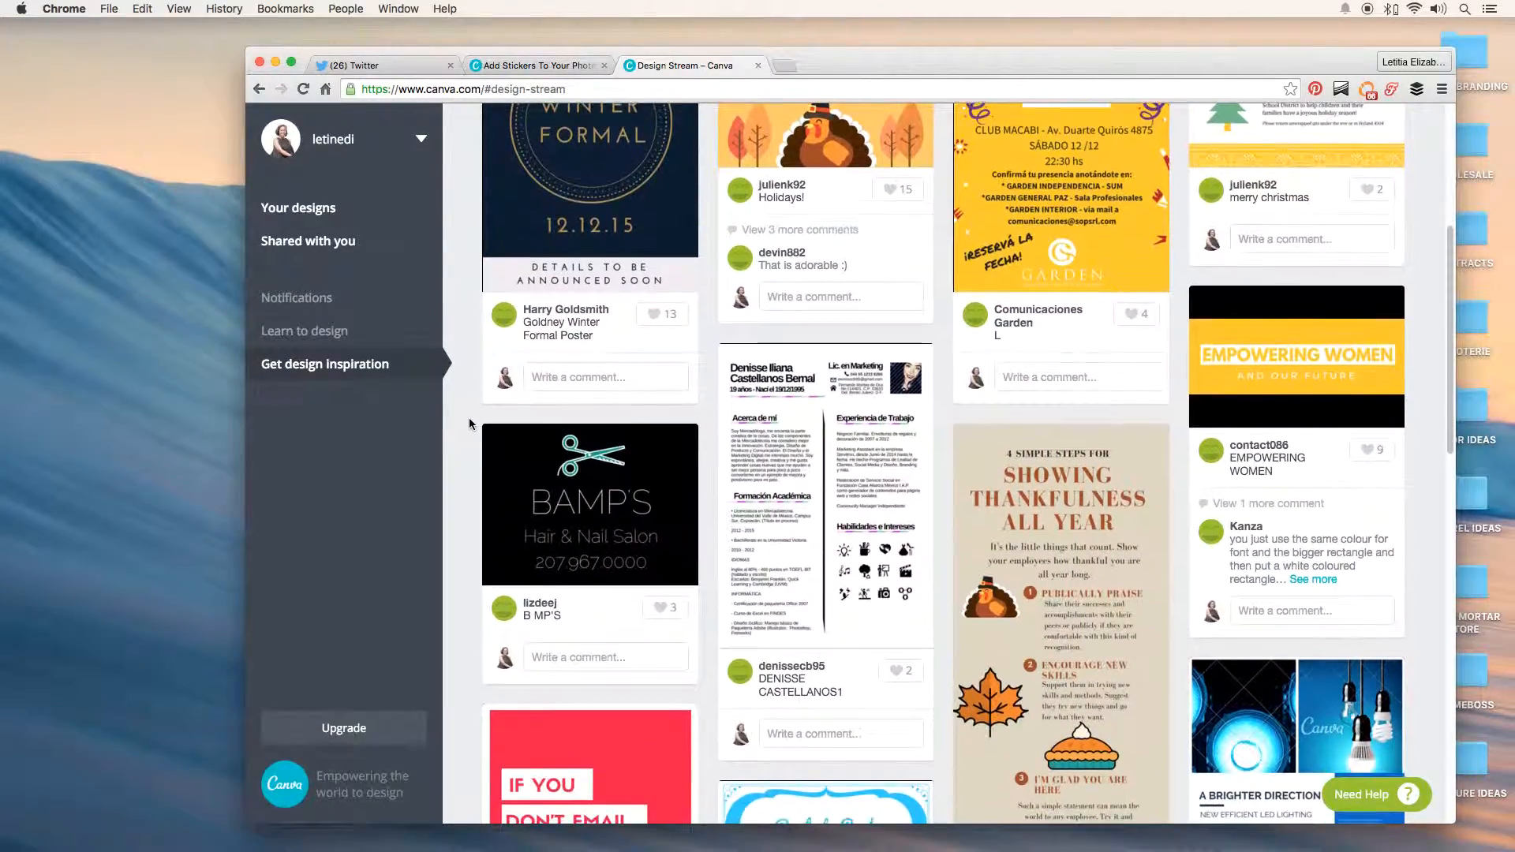
{"action": "scroll", "coordinate": [468, 424], "scroll_direction": "down", "scroll_amount": 6}
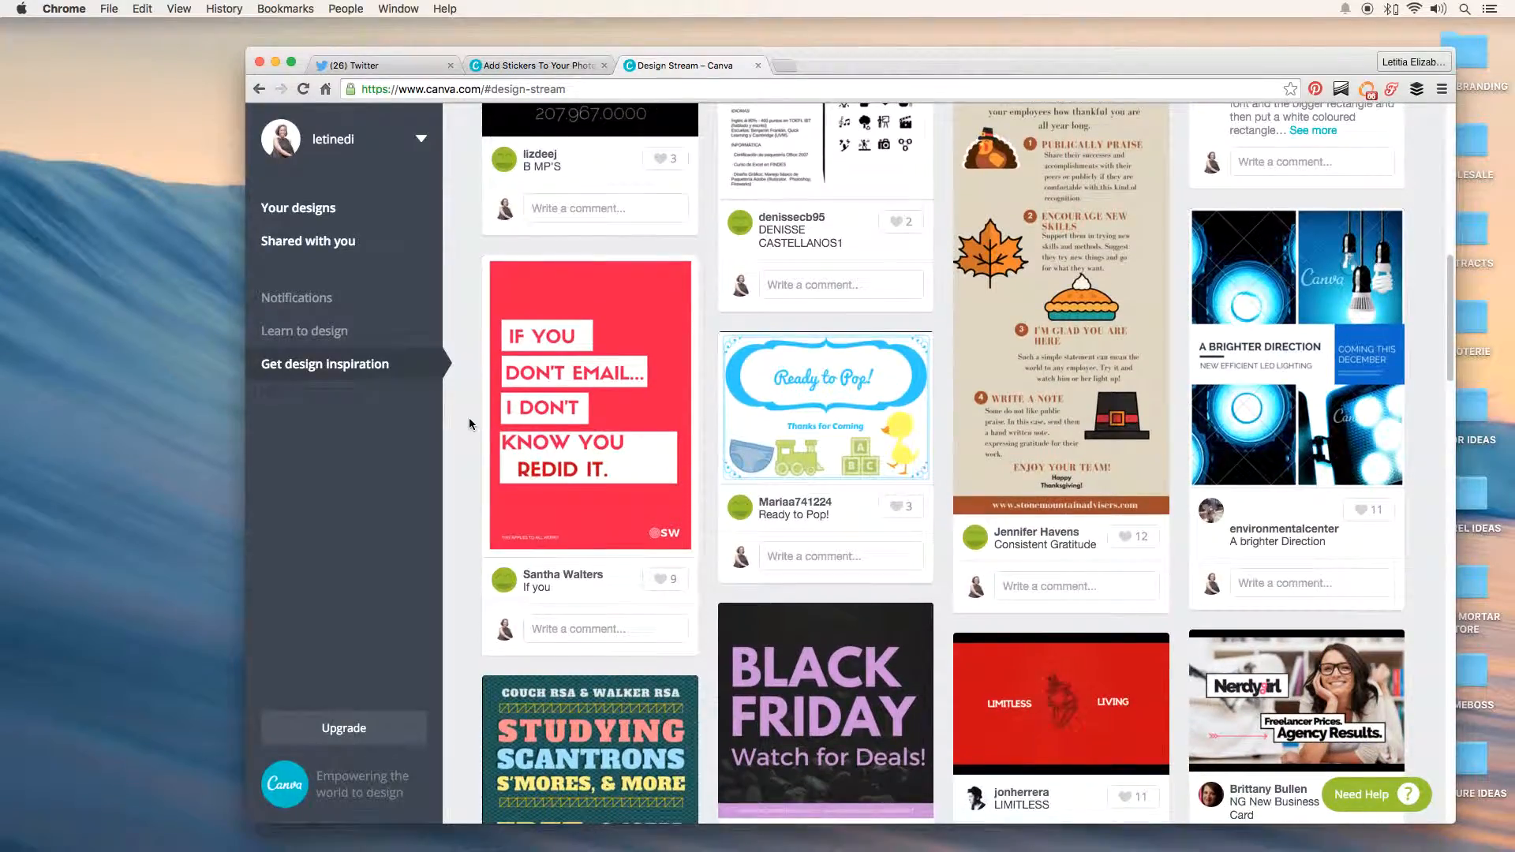
{"action": "scroll", "coordinate": [469, 424], "scroll_direction": "down", "scroll_amount": 6}
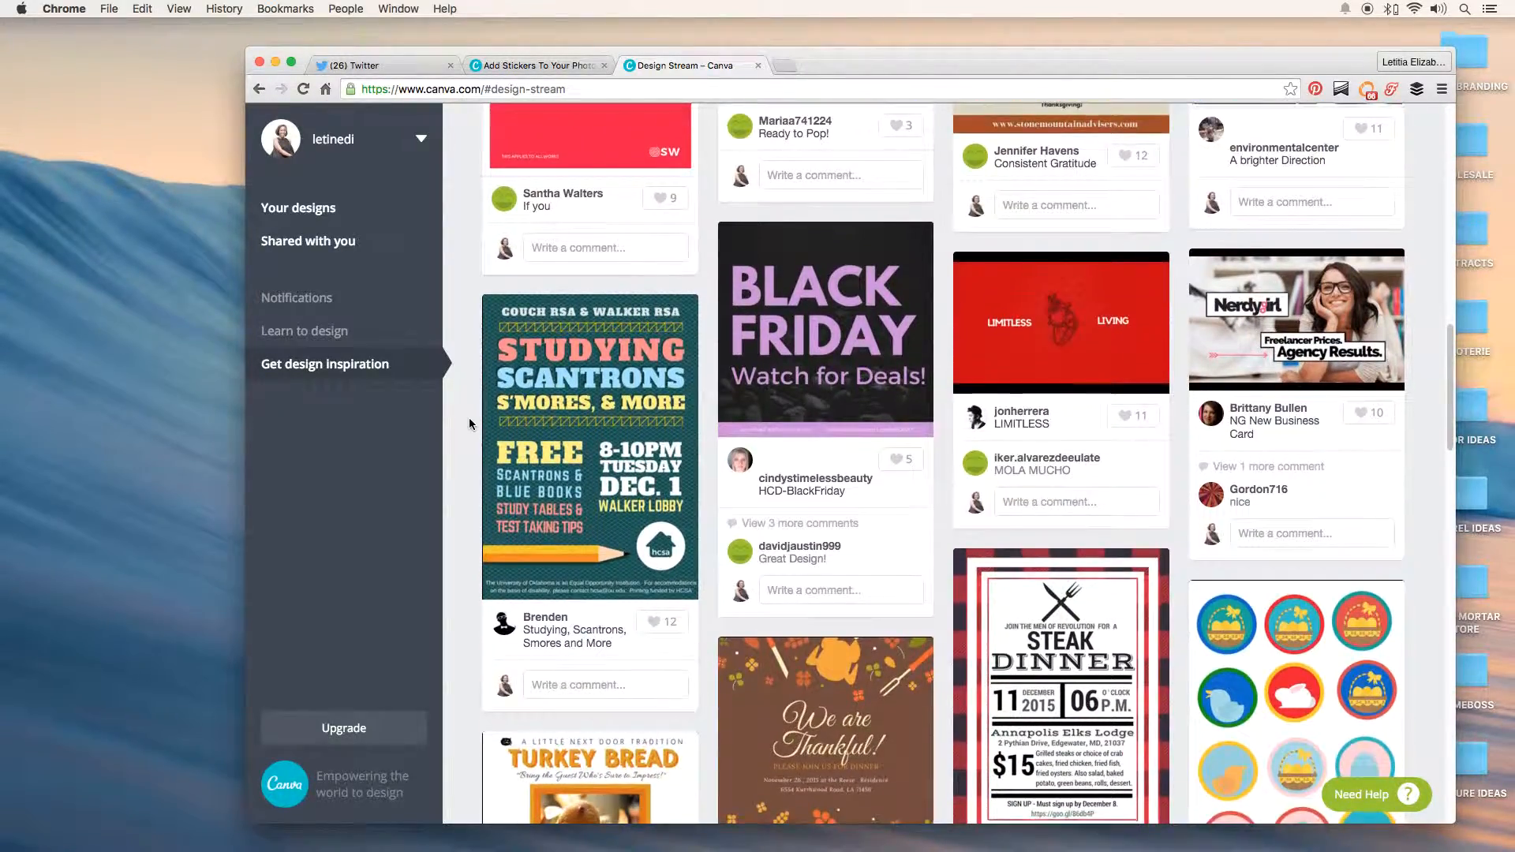
{"action": "scroll", "coordinate": [469, 424], "scroll_direction": "down", "scroll_amount": 6}
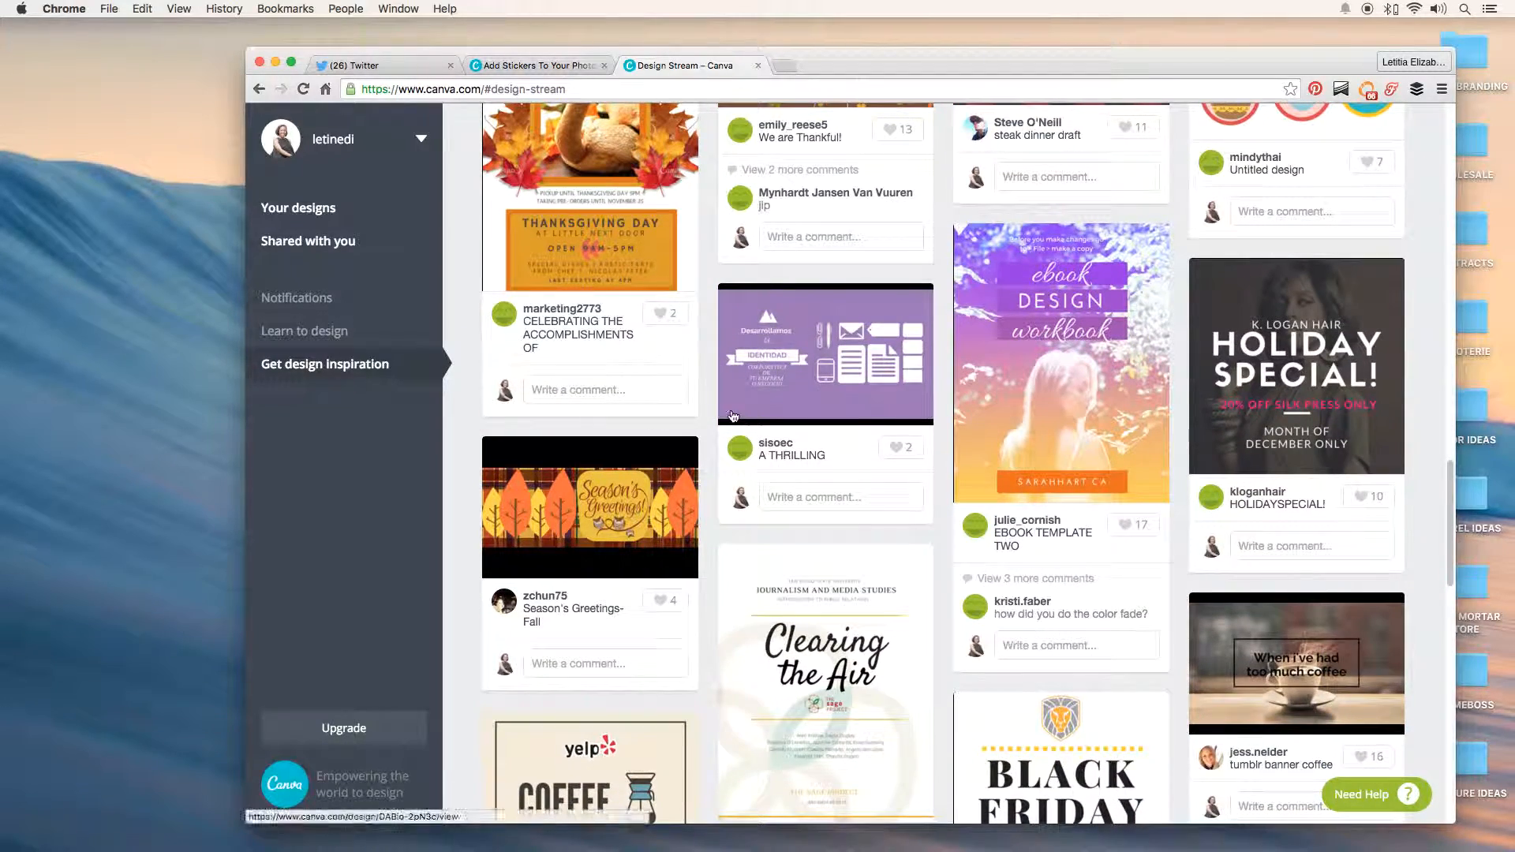
{"action": "scroll", "coordinate": [942, 385], "scroll_direction": "up", "scroll_amount": 2}
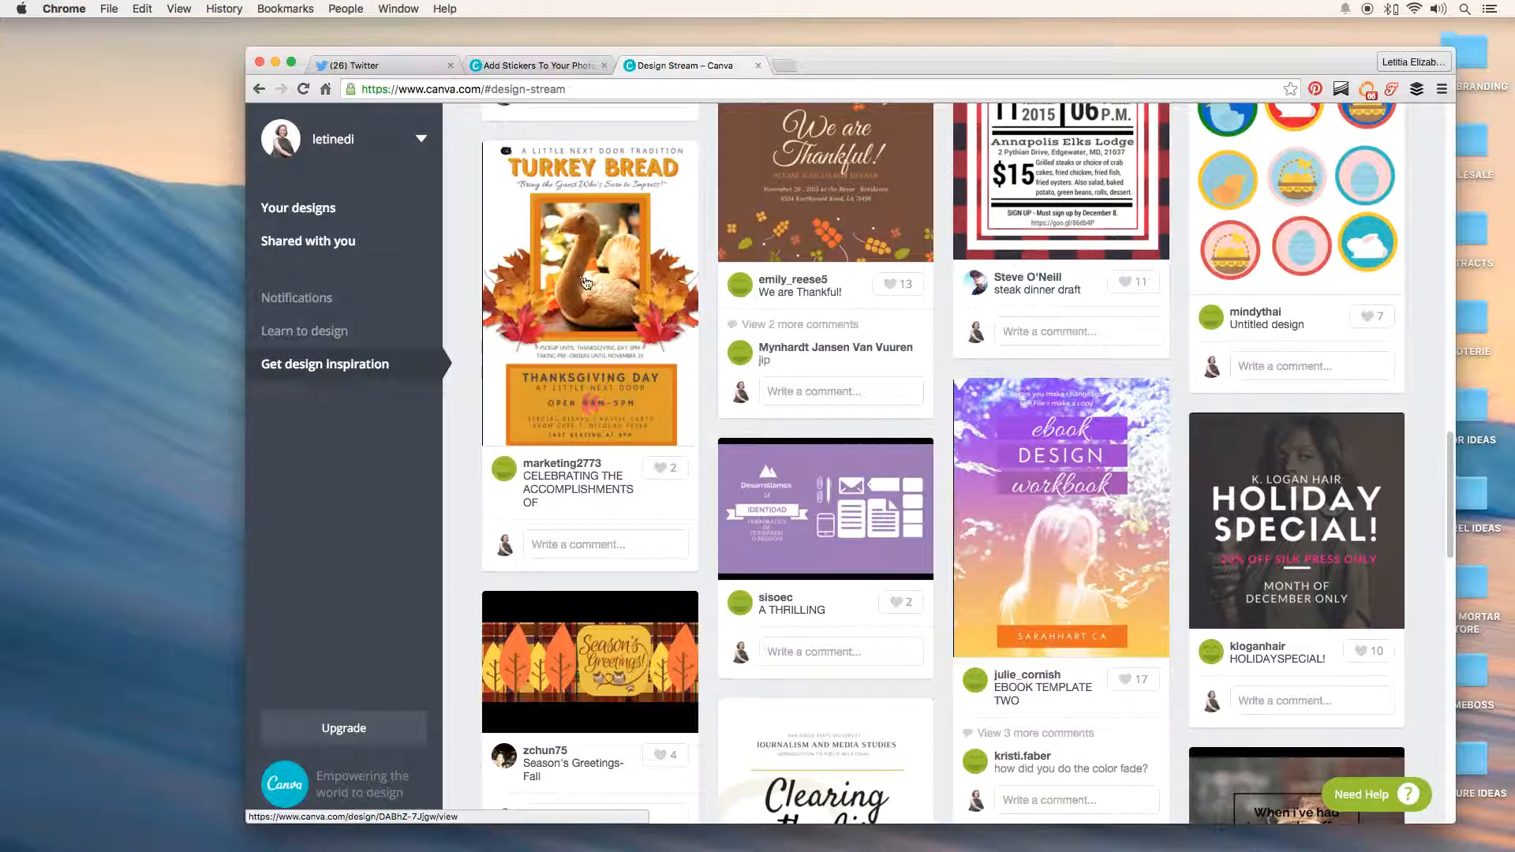
{"action": "scroll", "coordinate": [621, 301], "scroll_direction": "up", "scroll_amount": 8}
{"action": "scroll", "coordinate": [621, 302], "scroll_direction": "up", "scroll_amount": 10}
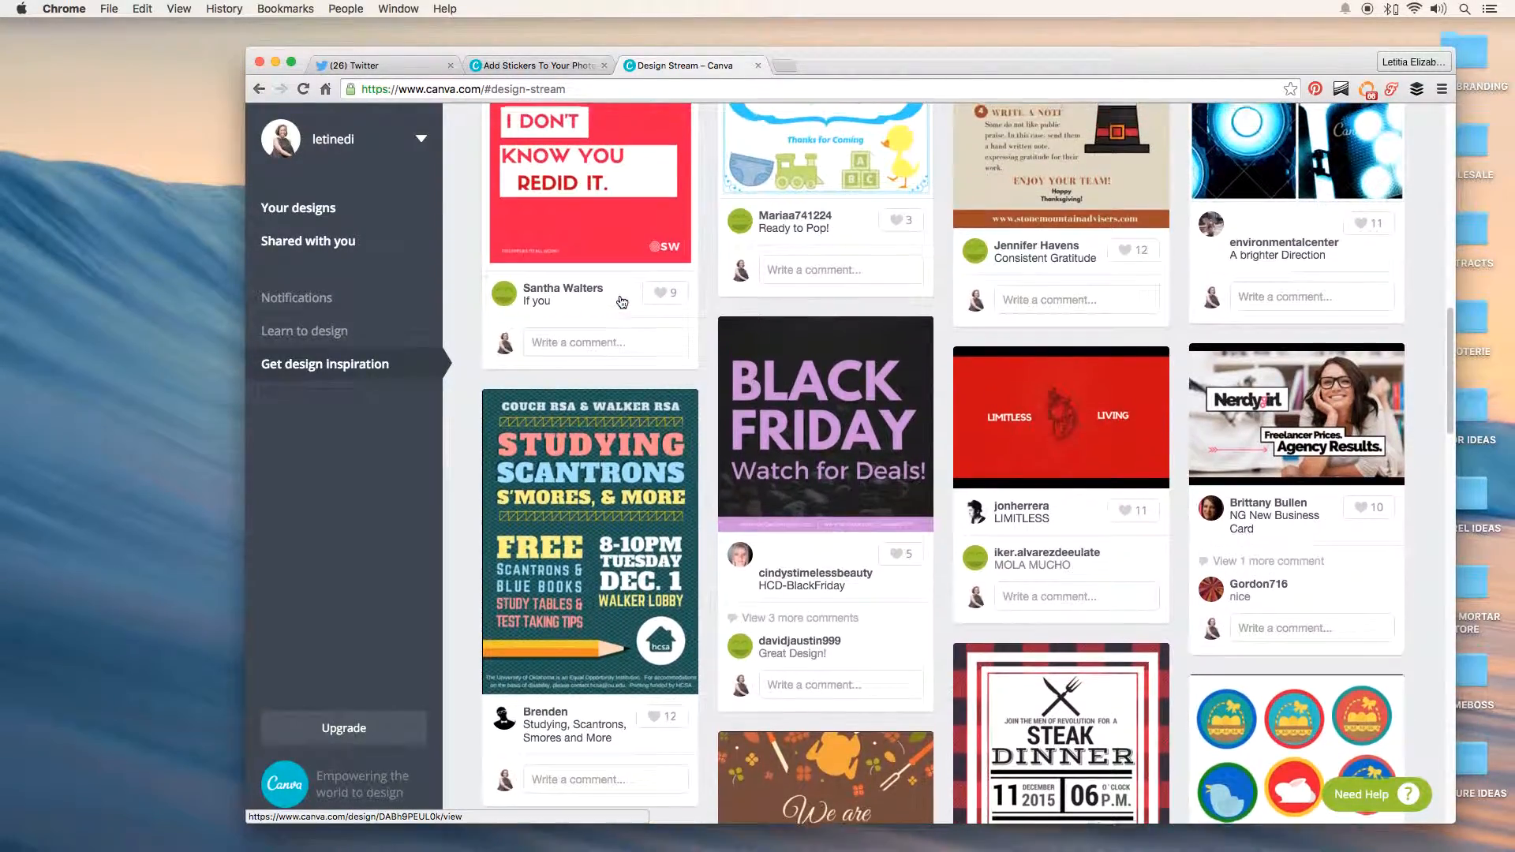
{"action": "scroll", "coordinate": [622, 301], "scroll_direction": "up", "scroll_amount": 8}
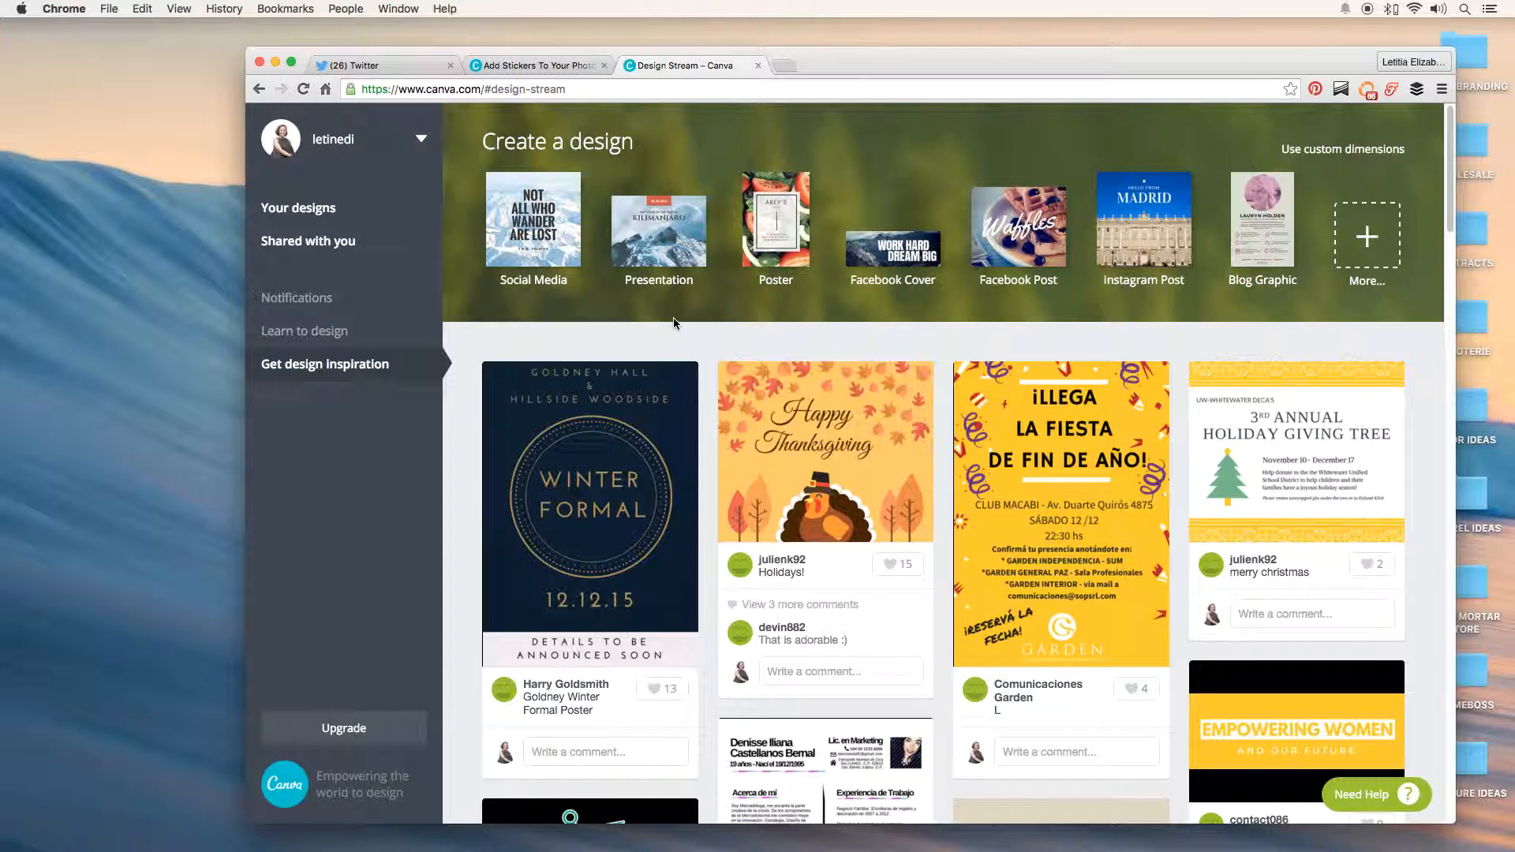
Step: Create a new Social Media design and check the dimensions of the other available design types
{"action": "left_click", "coordinate": [541, 246]}
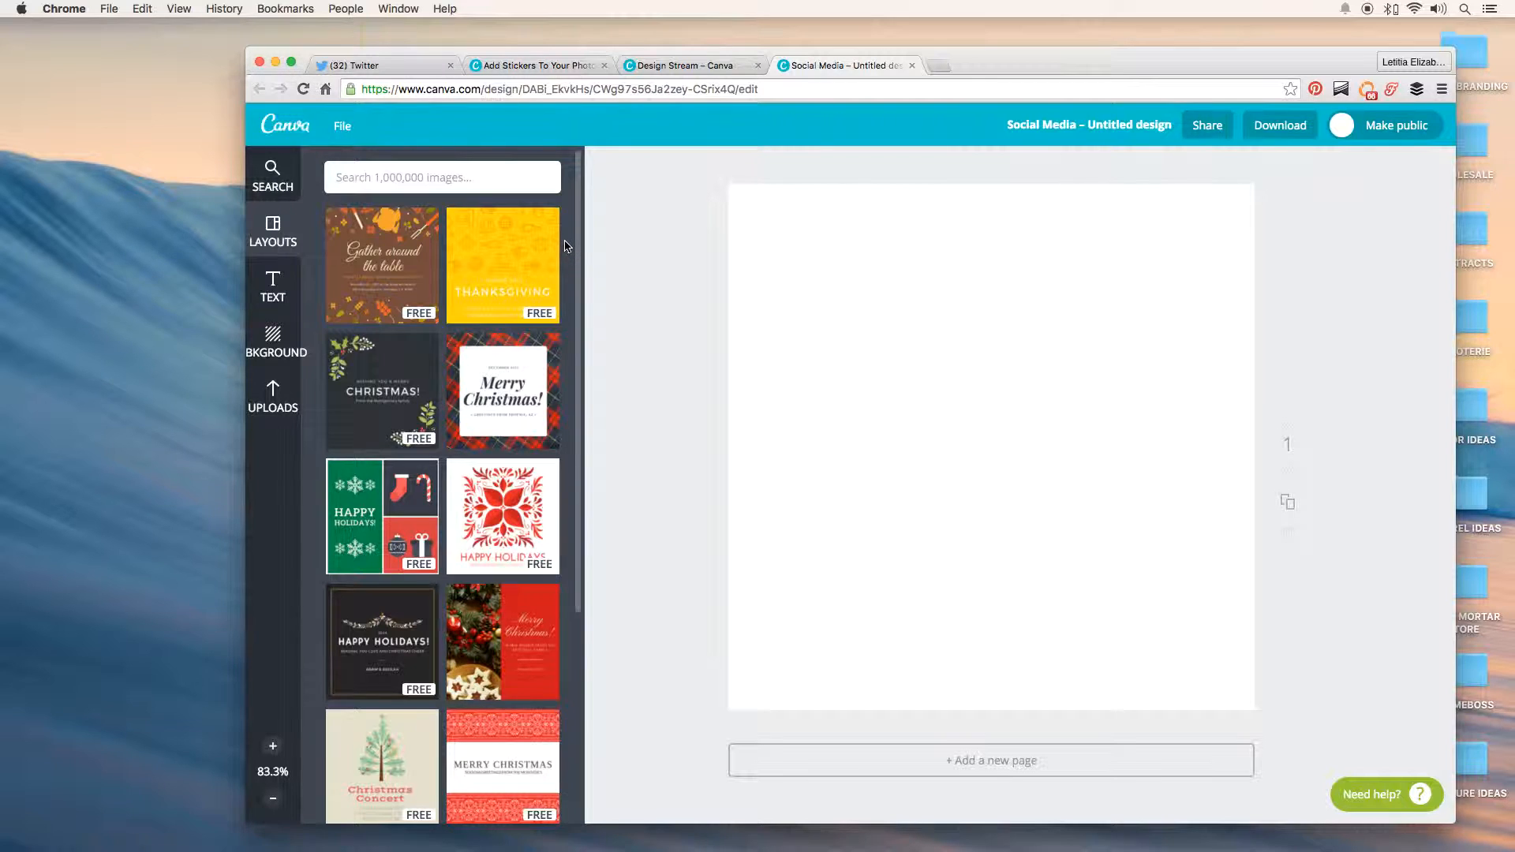
{"action": "left_click", "coordinate": [688, 67]}
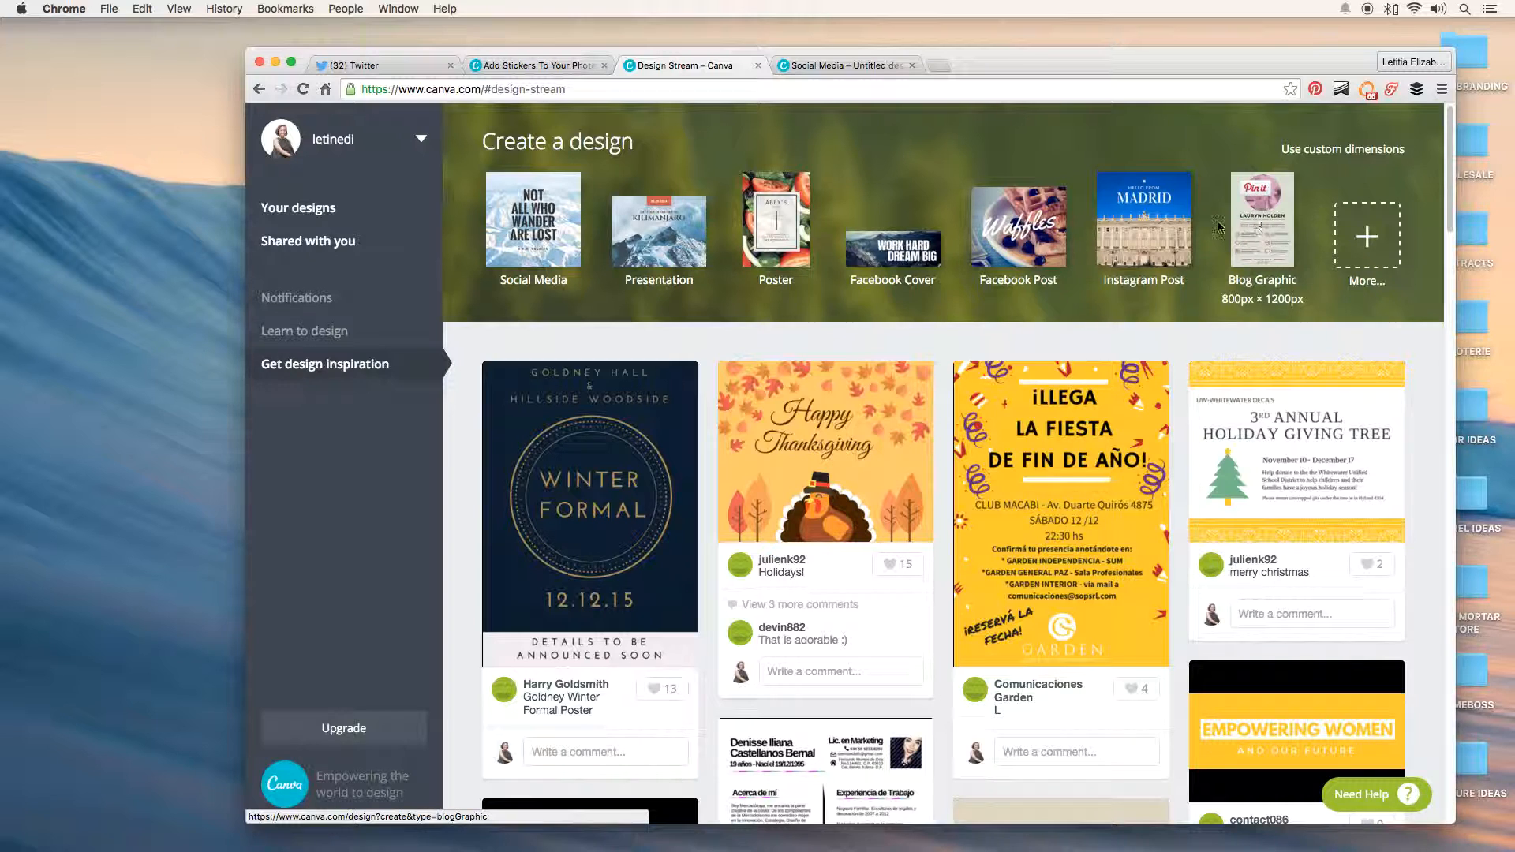
{"action": "left_click", "coordinate": [819, 68]}
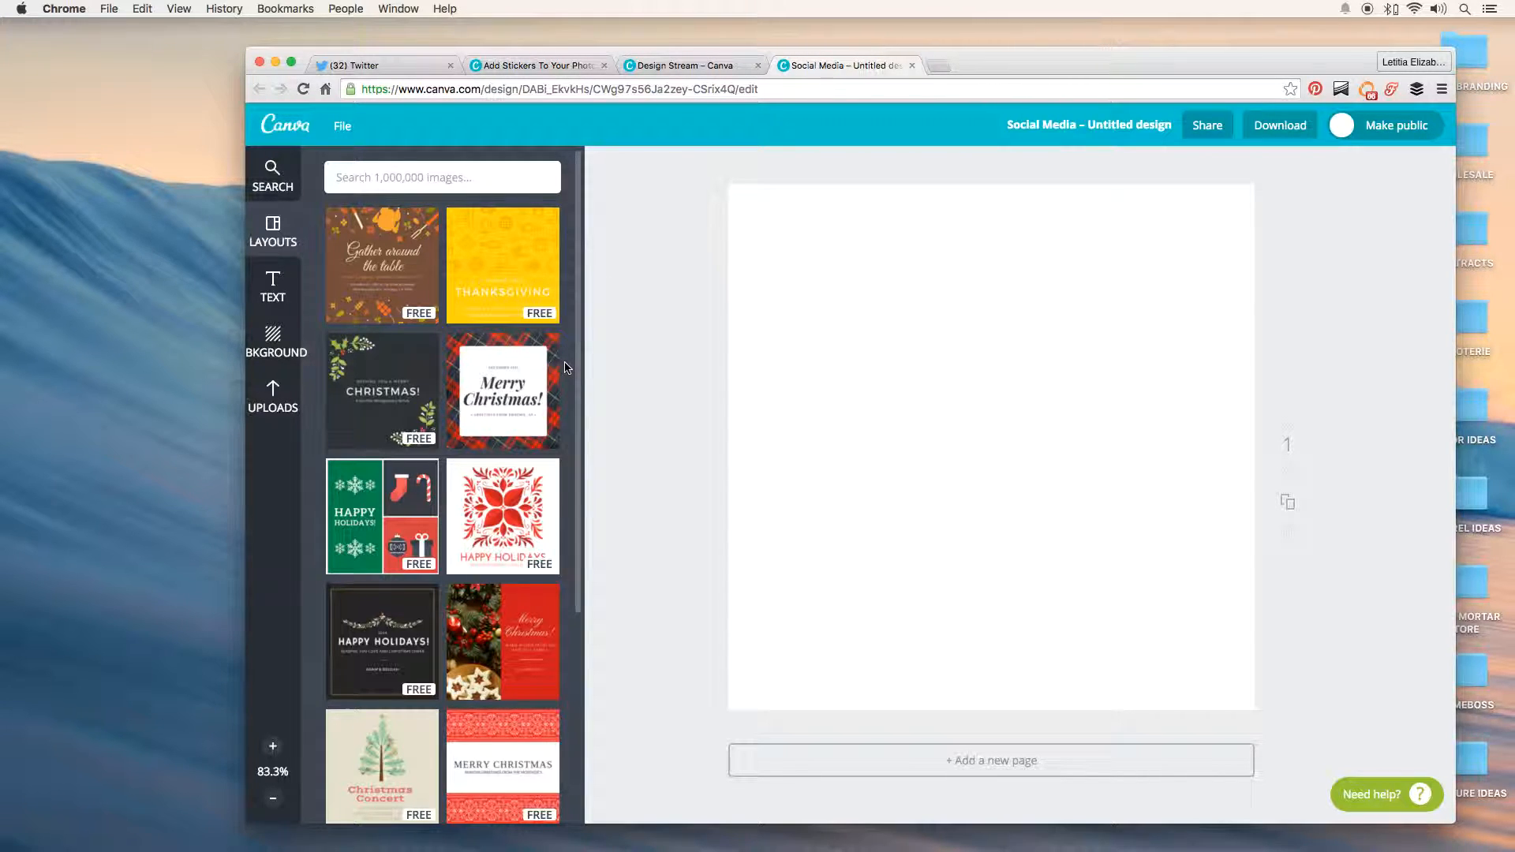
Step: Apply the free yellow Thanksgiving layout to the blank page and look through the other layouts
{"action": "left_click", "coordinate": [534, 313]}
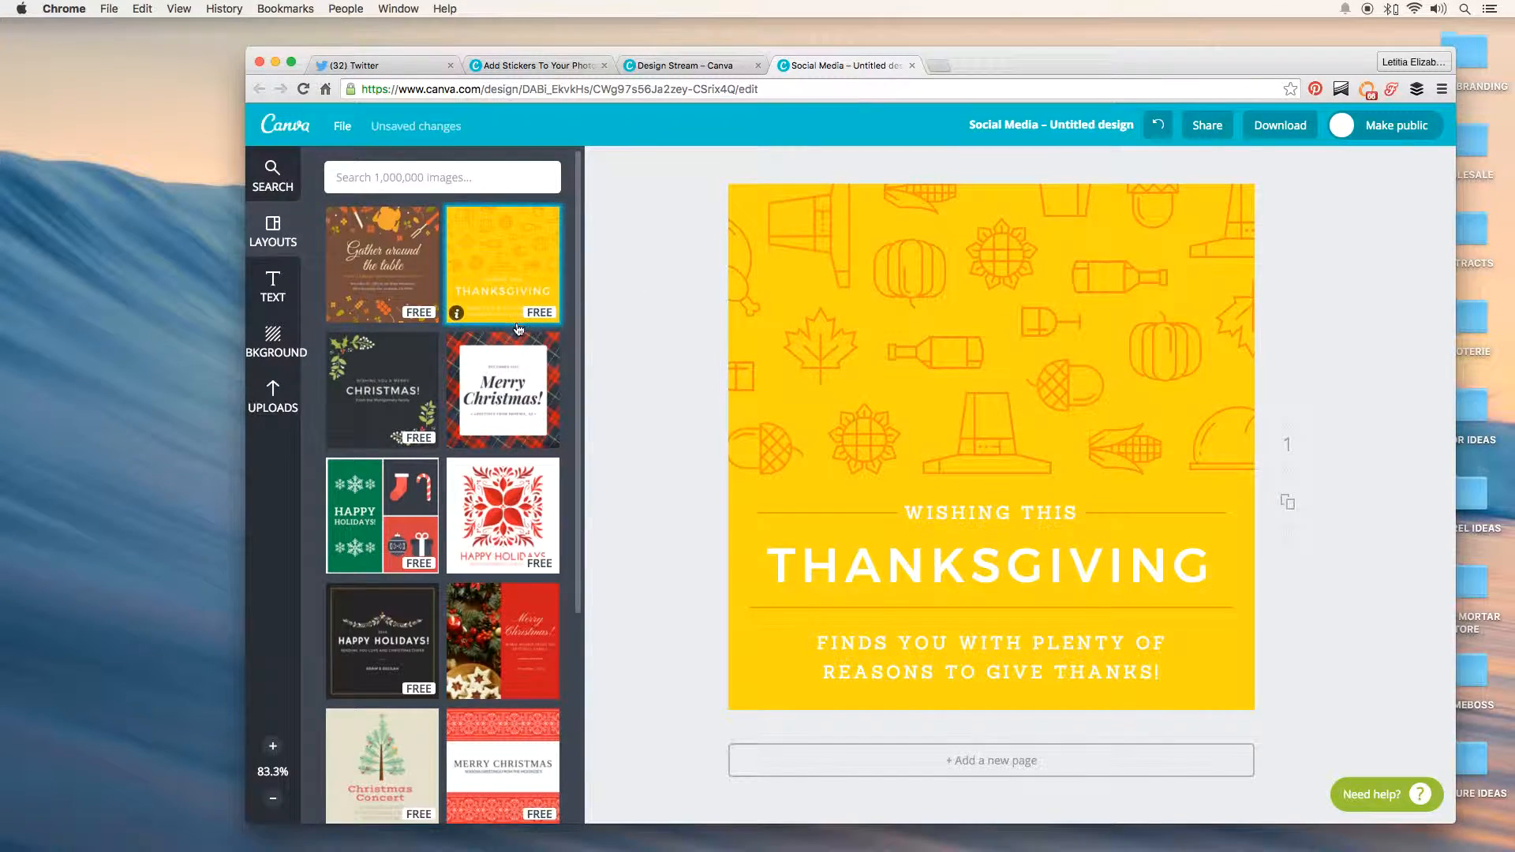
{"action": "scroll", "coordinate": [515, 330], "scroll_direction": "down", "scroll_amount": 5}
{"action": "scroll", "coordinate": [515, 330], "scroll_direction": "down", "scroll_amount": 2}
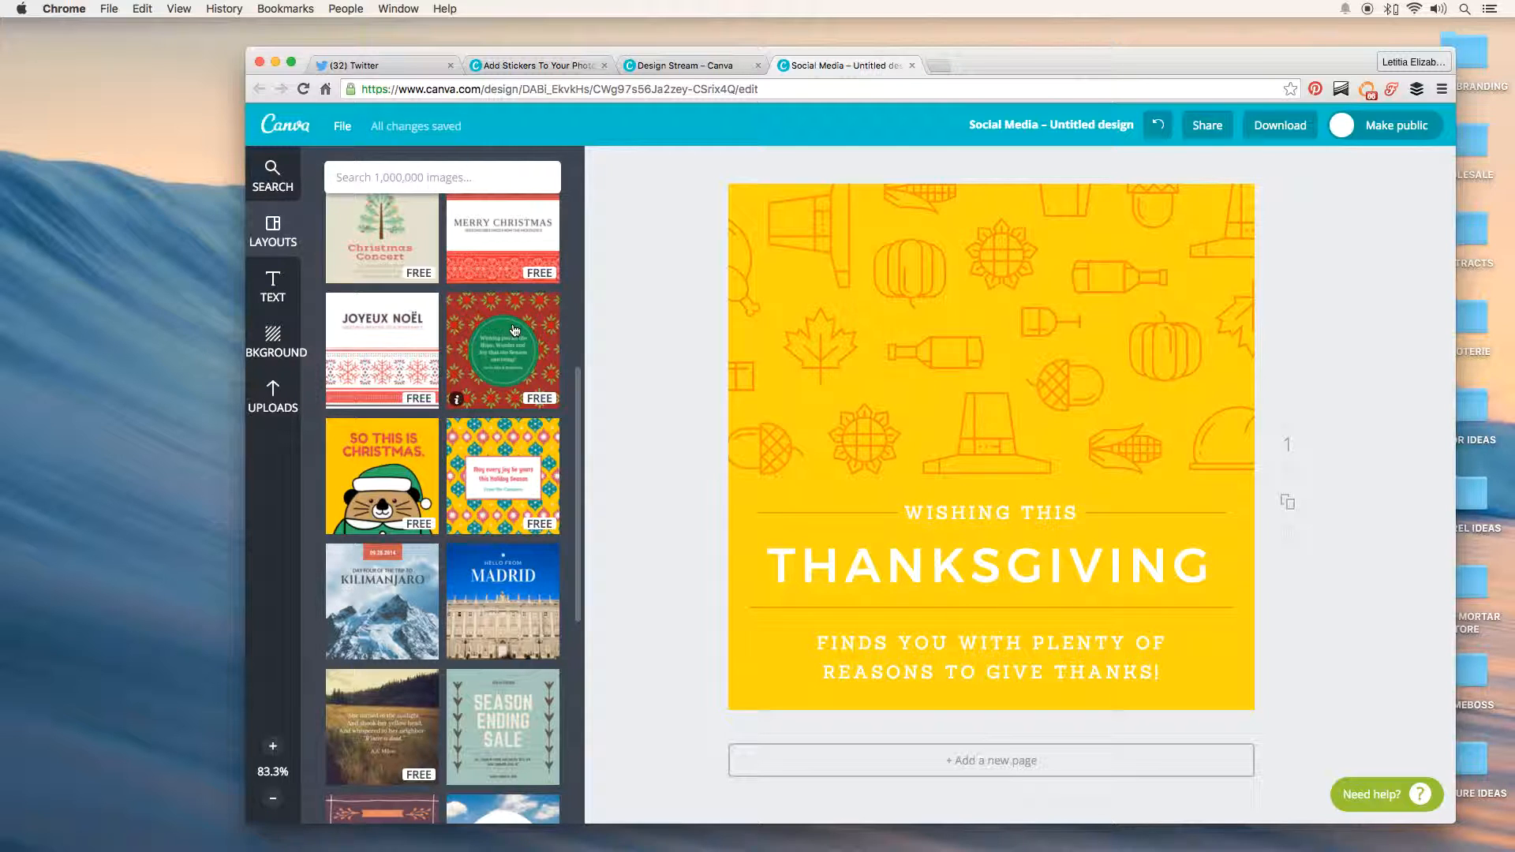
{"action": "scroll", "coordinate": [514, 329], "scroll_direction": "up", "scroll_amount": 5}
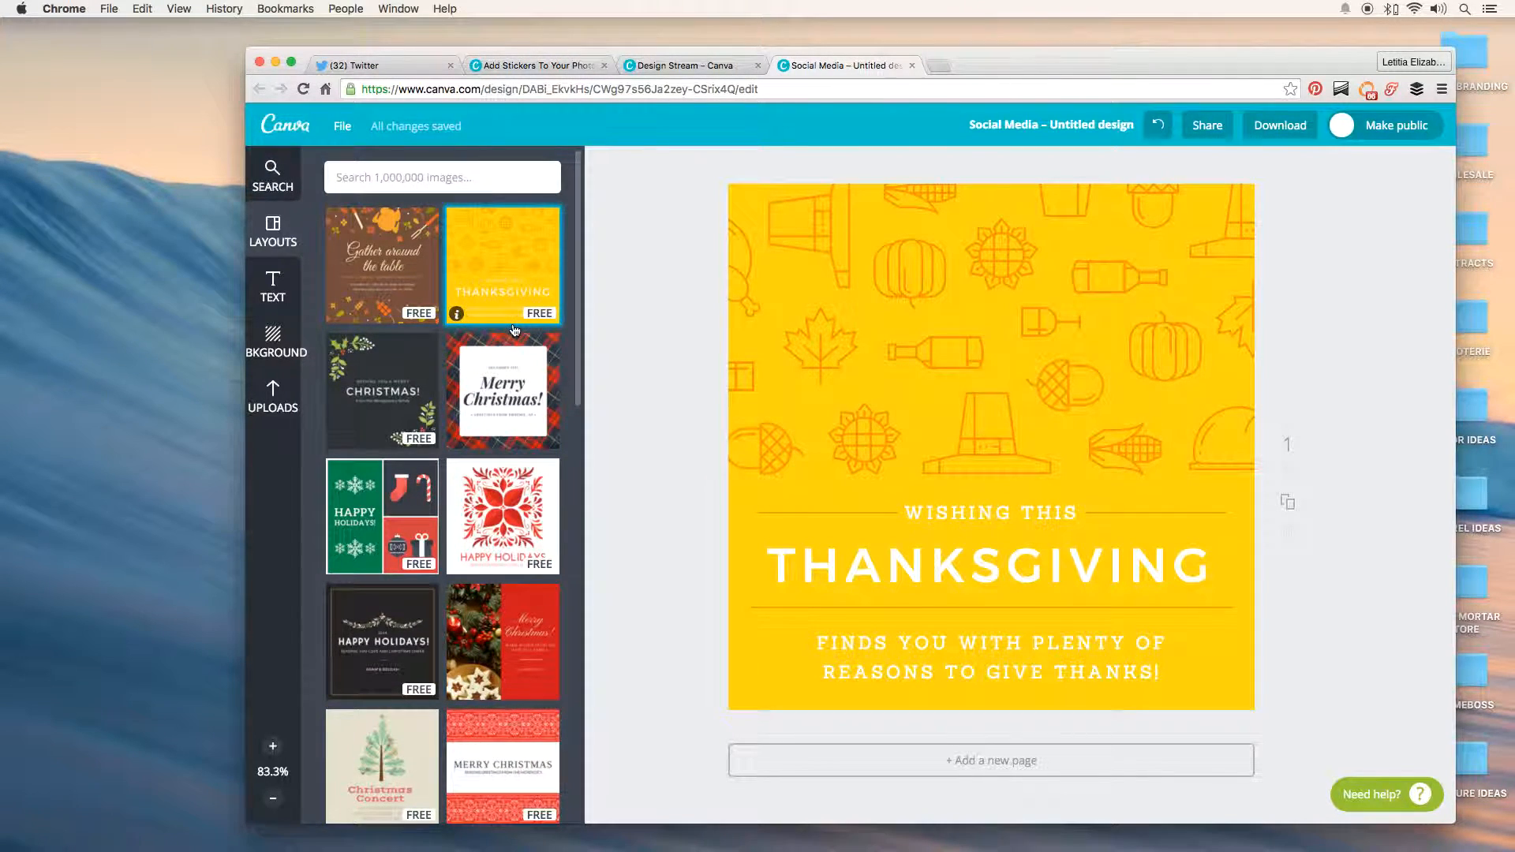
Step: Apply the free dark Christmas layout with green leaf corners to the page and browse further layouts
{"action": "left_click", "coordinate": [382, 392]}
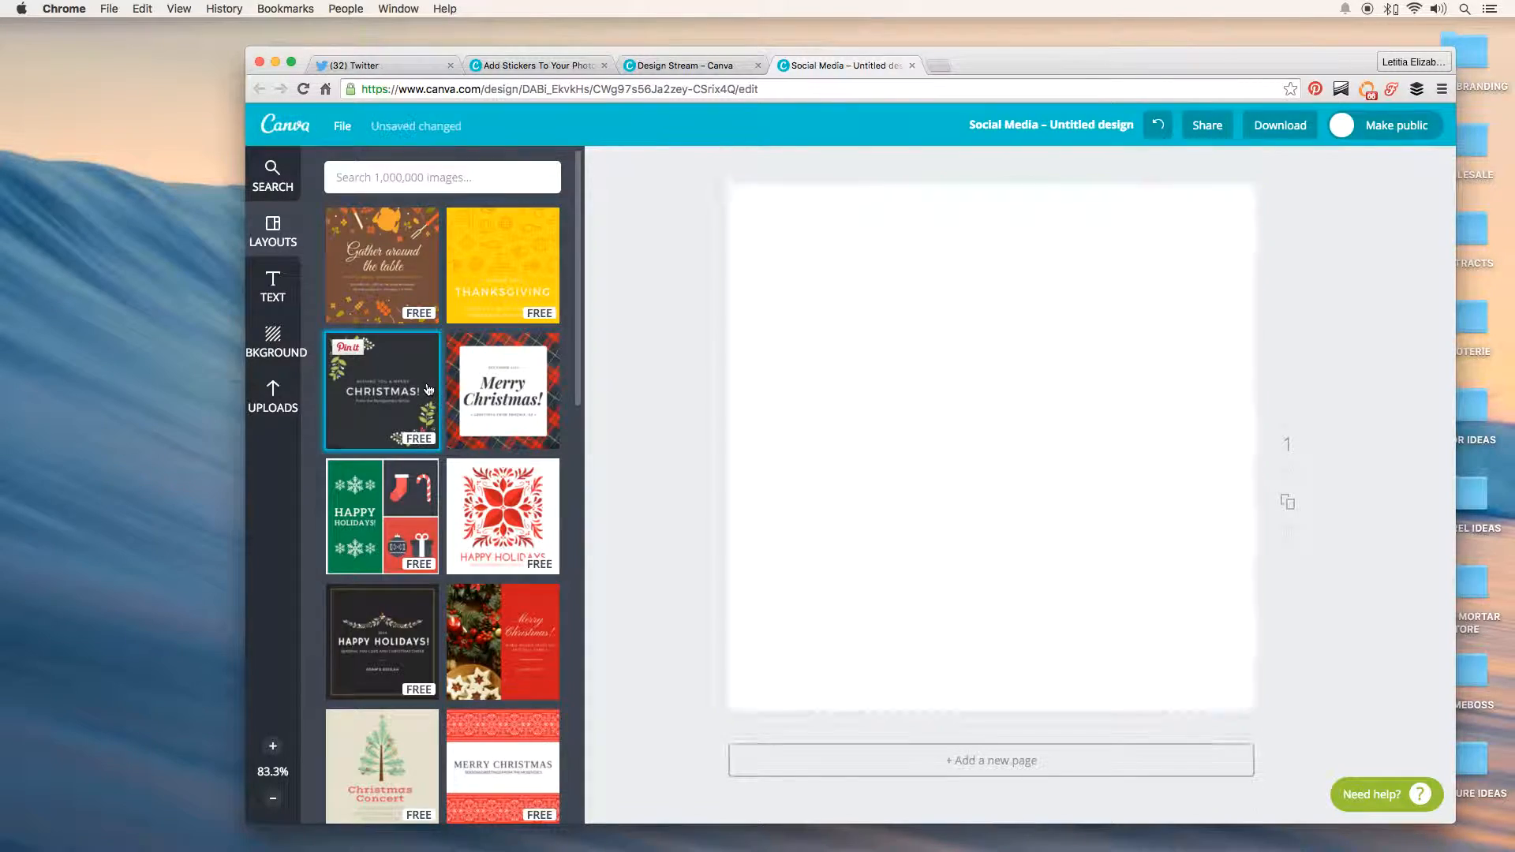
{"action": "scroll", "coordinate": [473, 381], "scroll_direction": "down", "scroll_amount": 2}
{"action": "scroll", "coordinate": [473, 381], "scroll_direction": "down", "scroll_amount": 6}
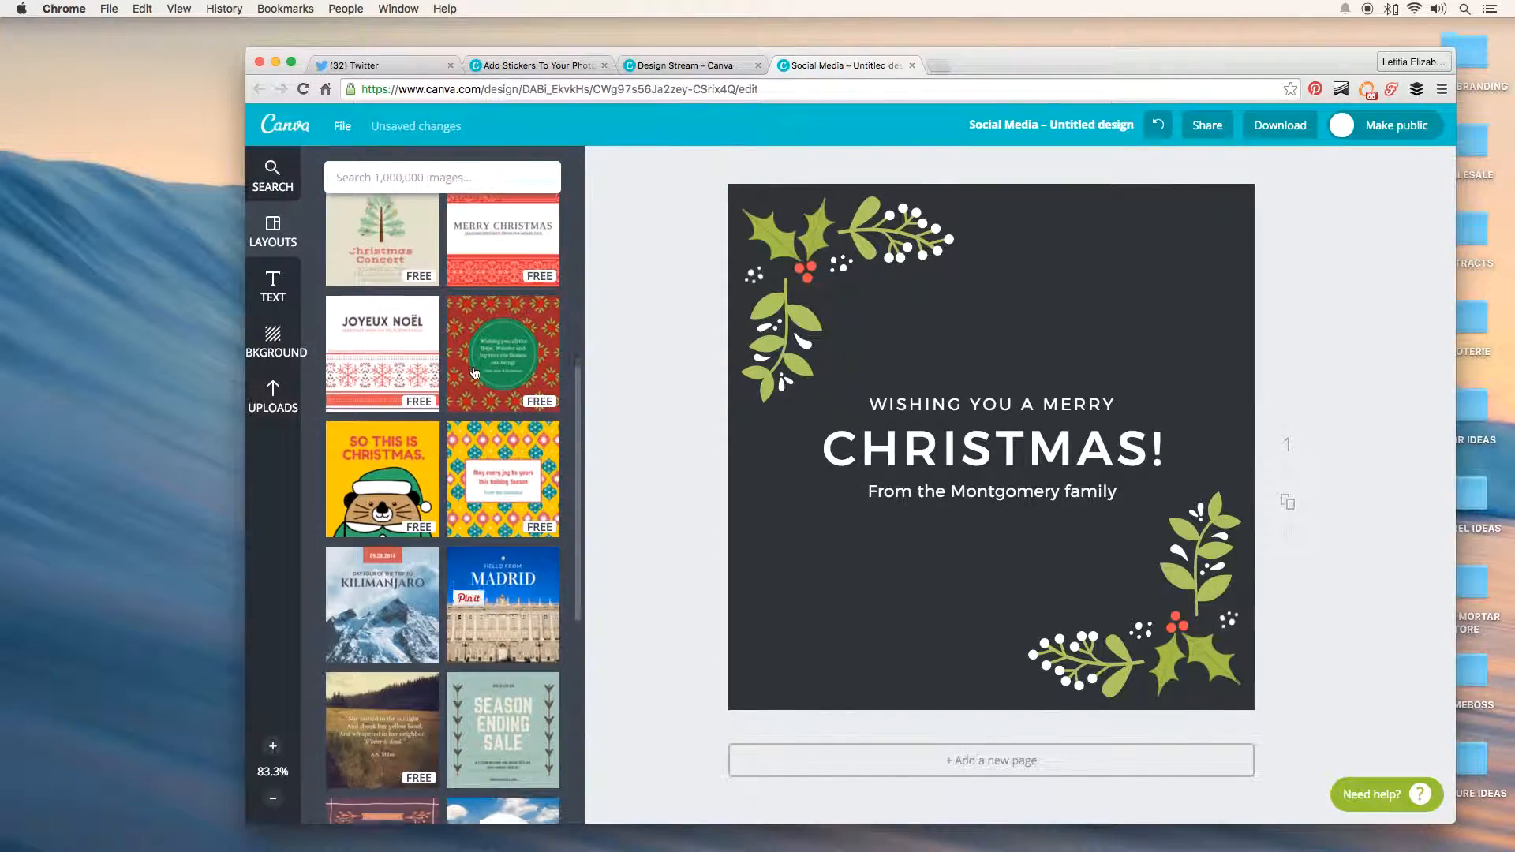
Step: Browse further layouts and apply the floral Sound of Light layout to the page
{"action": "scroll", "coordinate": [475, 373], "scroll_direction": "down", "scroll_amount": 3}
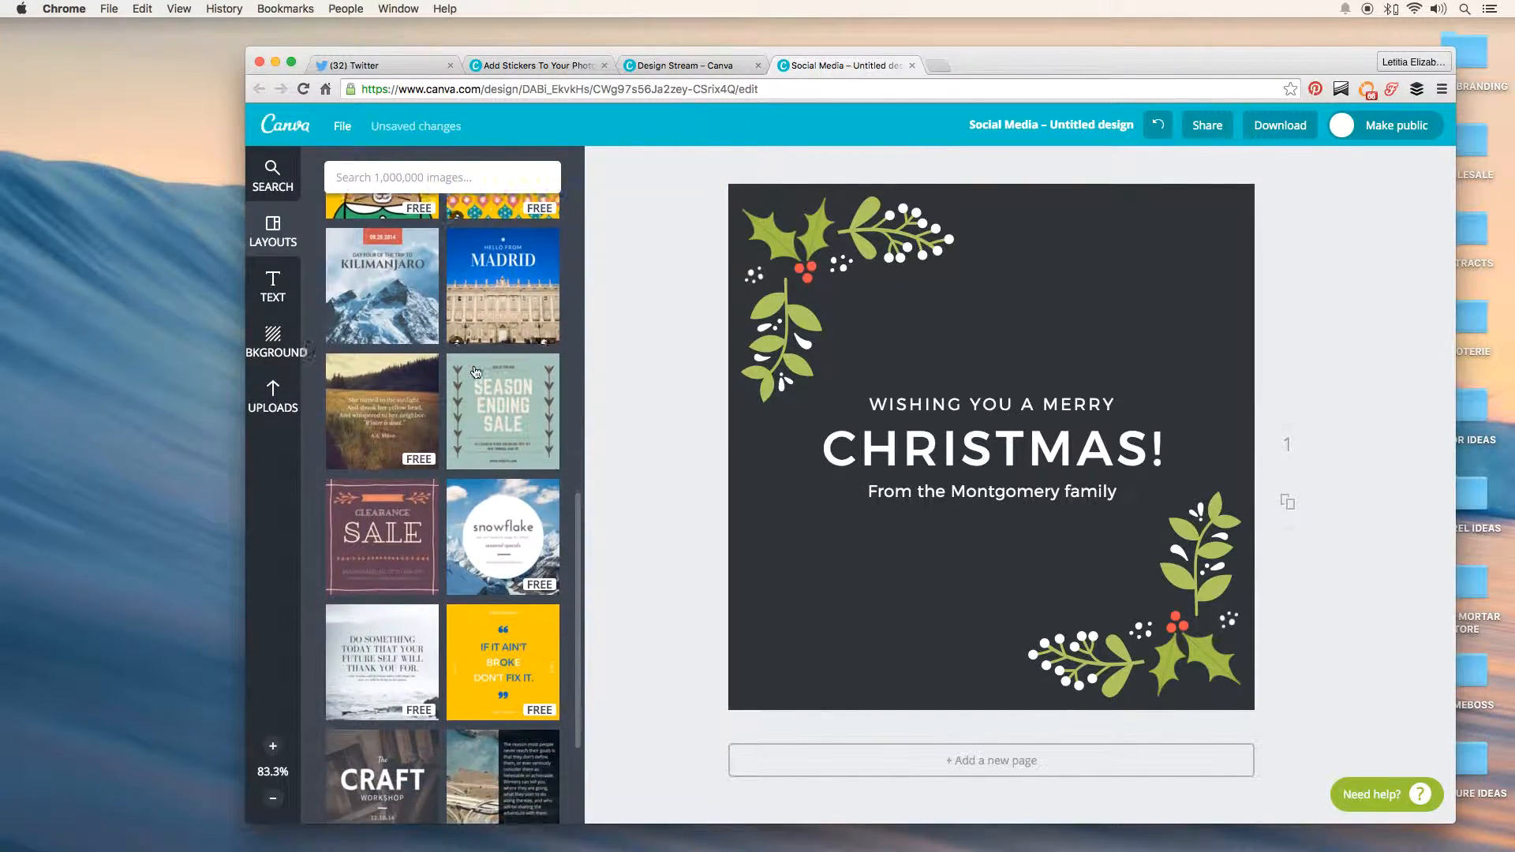
{"action": "scroll", "coordinate": [477, 371], "scroll_direction": "down", "scroll_amount": 1}
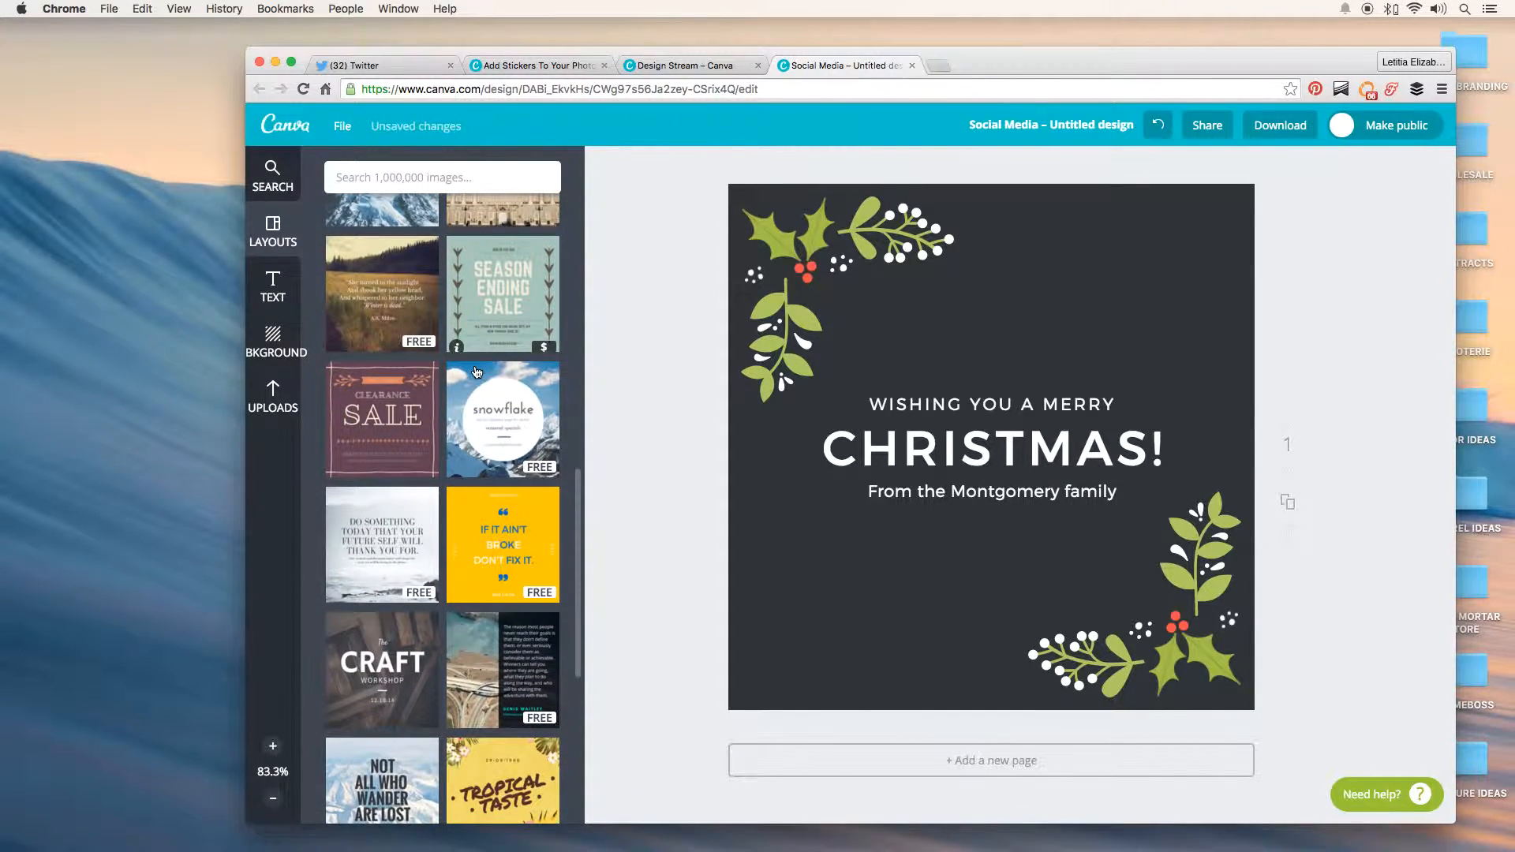
{"action": "scroll", "coordinate": [476, 372], "scroll_direction": "down", "scroll_amount": 5}
{"action": "scroll", "coordinate": [476, 372], "scroll_direction": "up", "scroll_amount": 4}
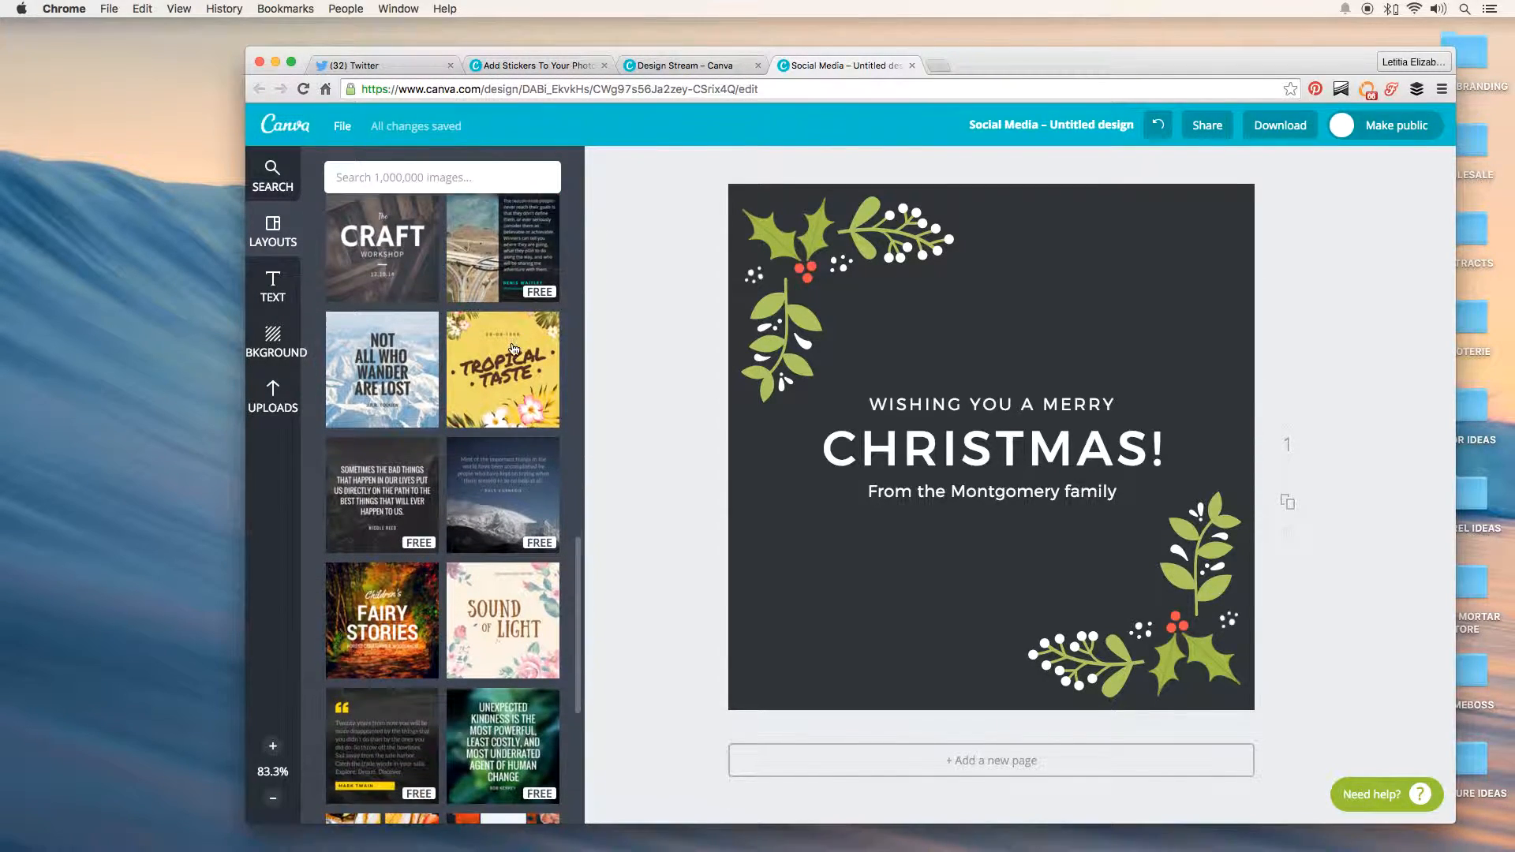
{"action": "left_click", "coordinate": [519, 426]}
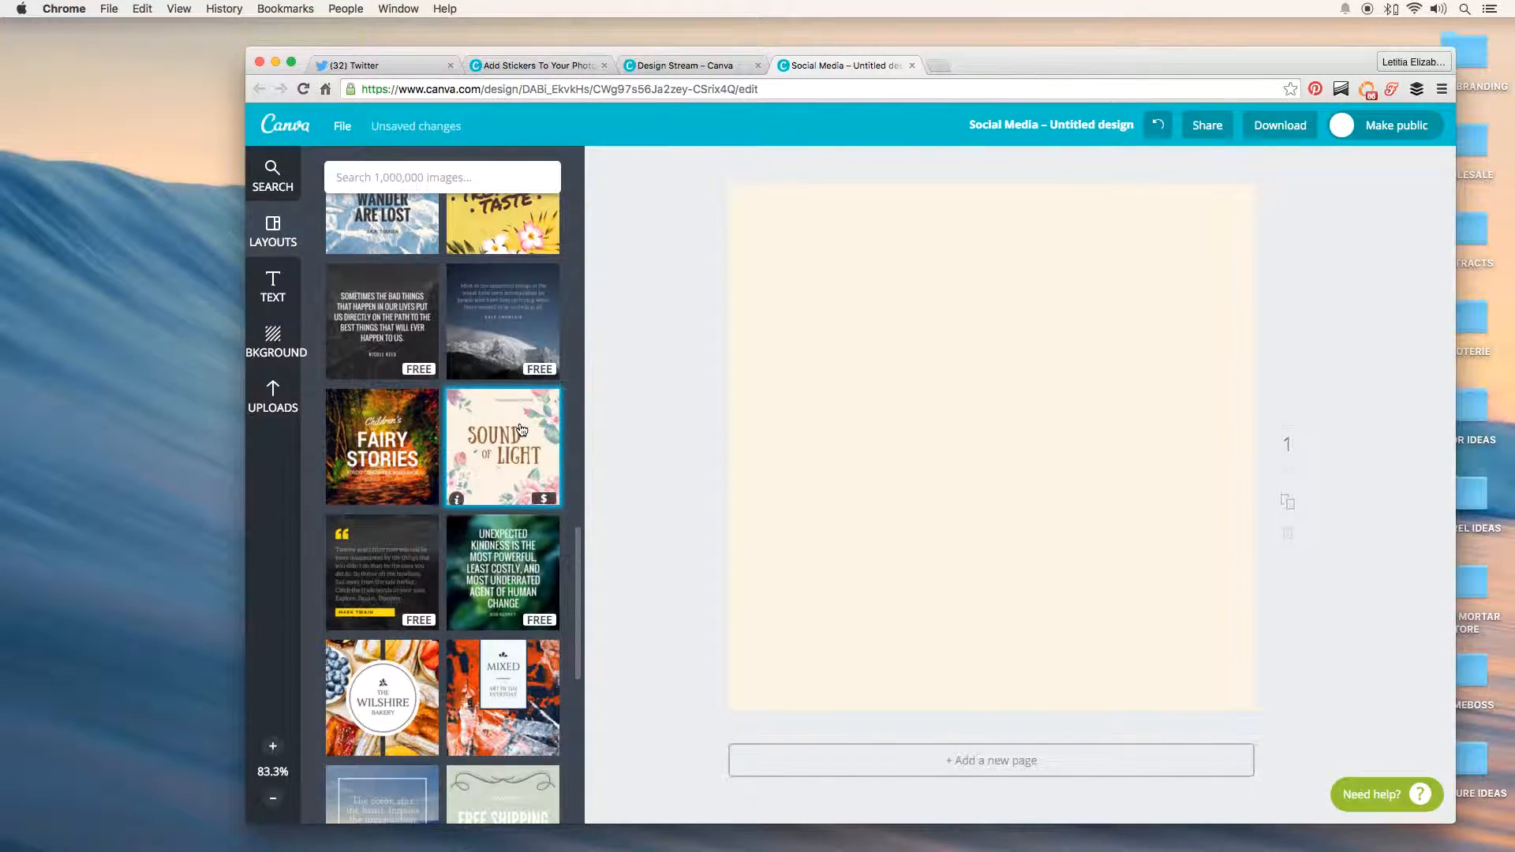
Step: Try the Mixed layout with the abstract paint background on the page, followed by the Aesthetics home decor layout
{"action": "scroll", "coordinate": [498, 375], "scroll_direction": "down", "scroll_amount": 3}
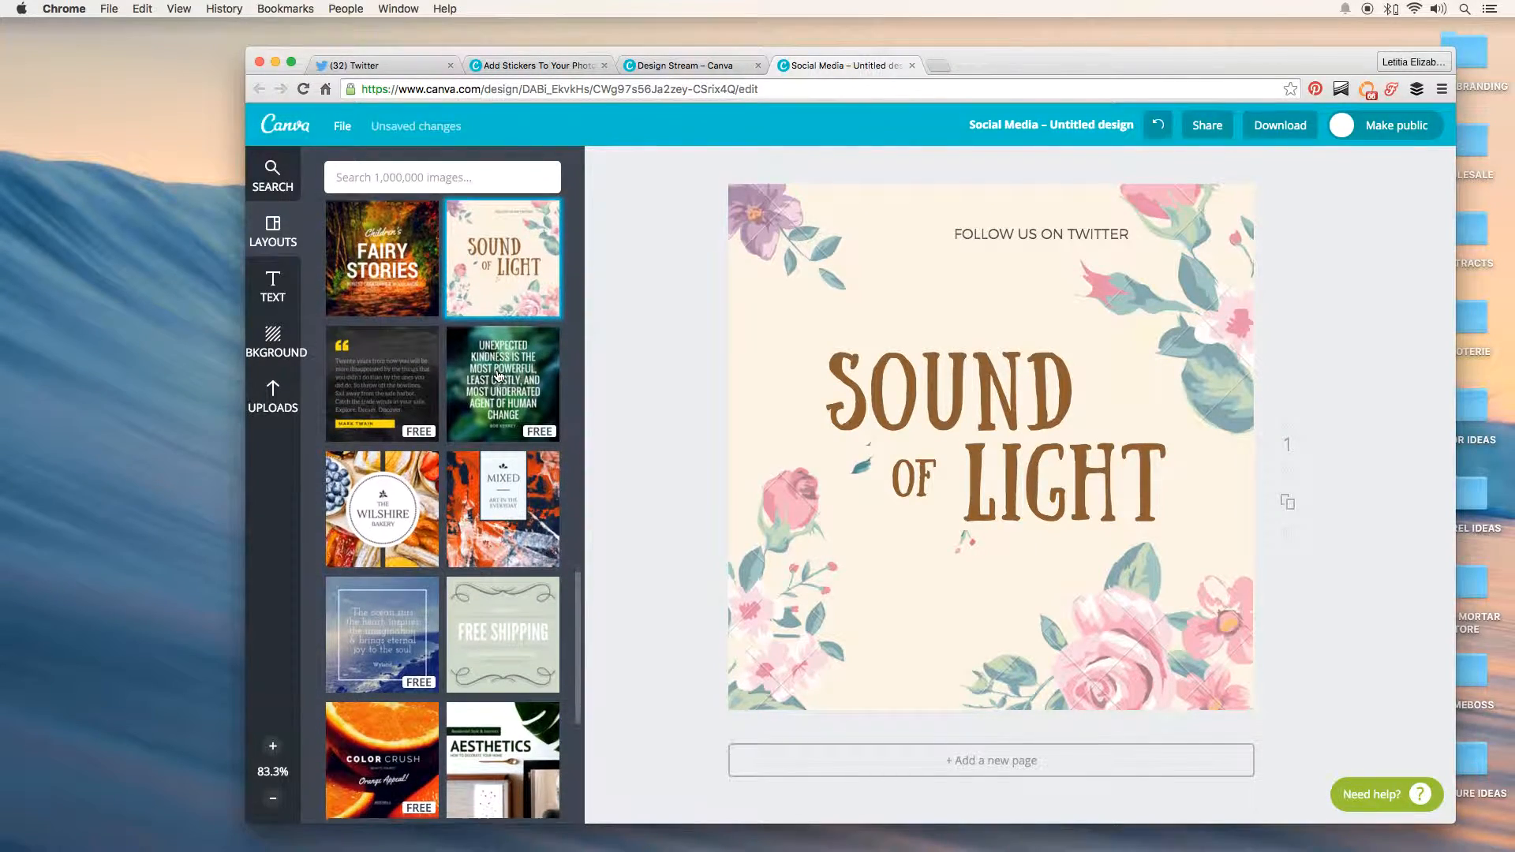
{"action": "left_click", "coordinate": [496, 460]}
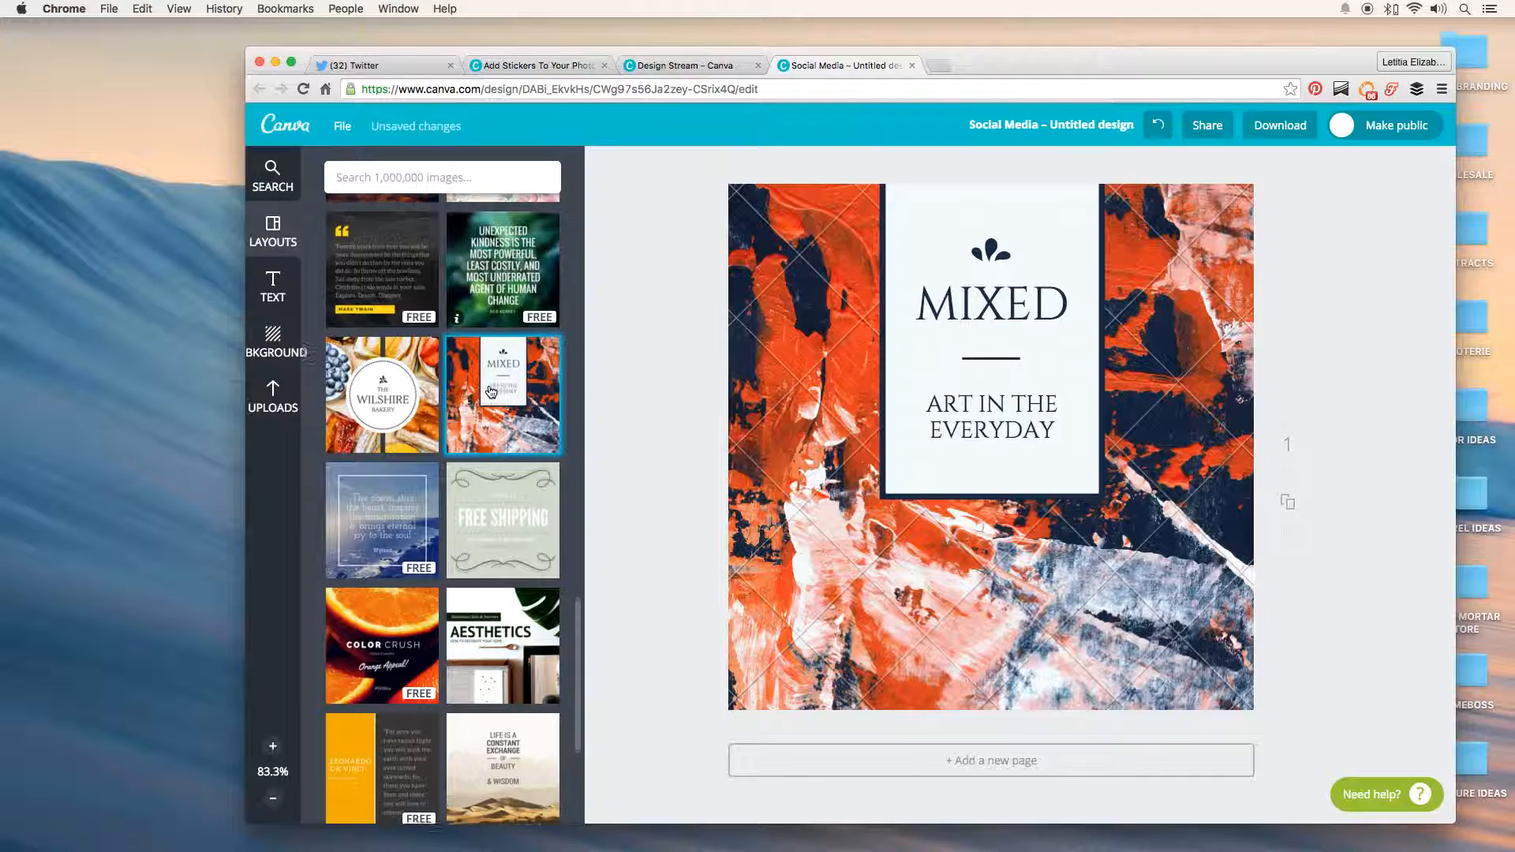
{"action": "scroll", "coordinate": [462, 389], "scroll_direction": "down", "scroll_amount": 2}
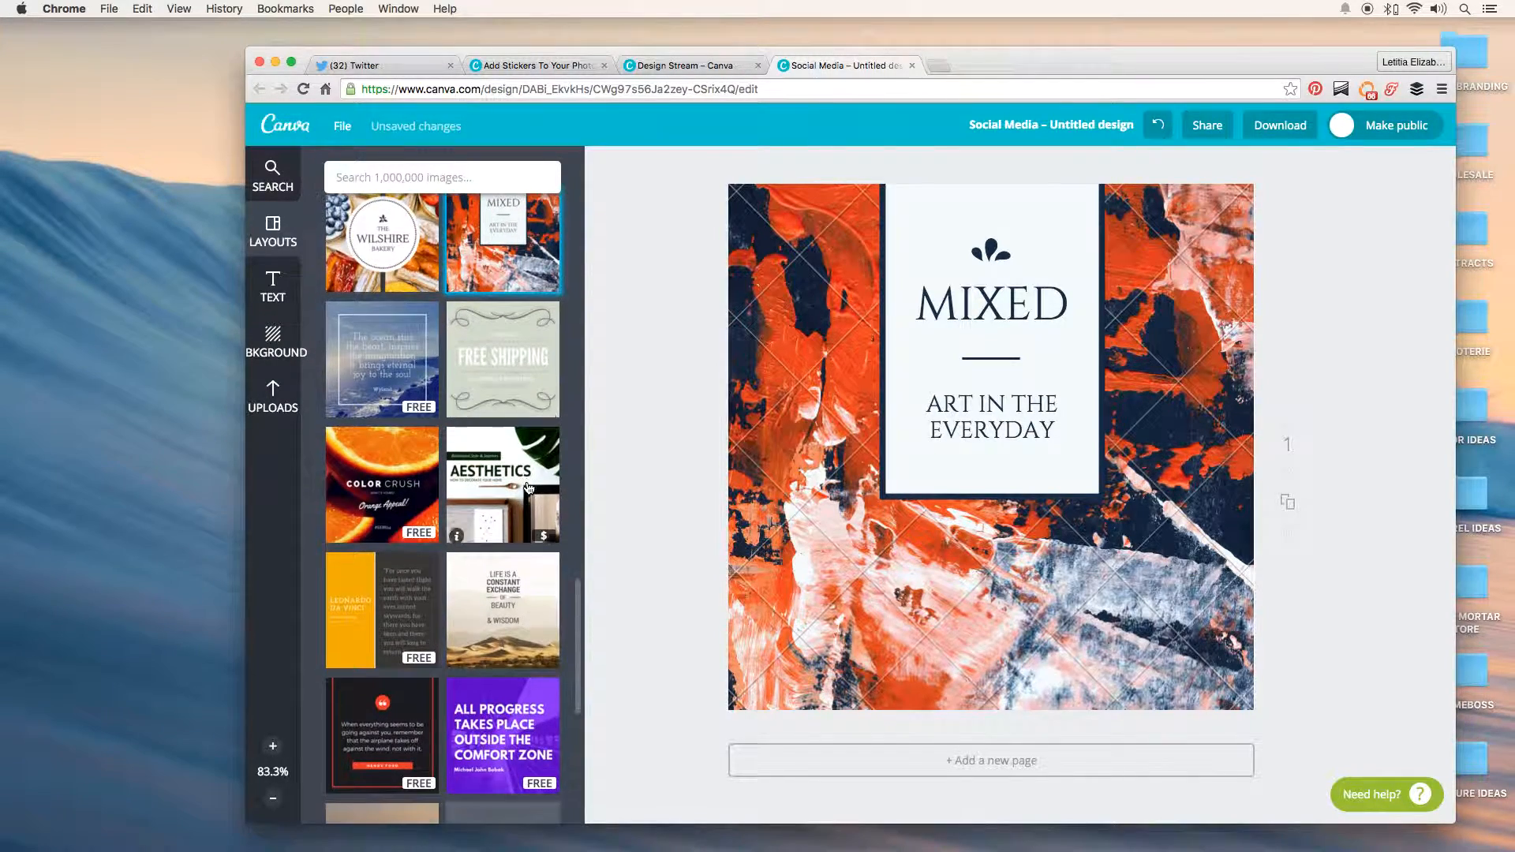
{"action": "left_click", "coordinate": [523, 487]}
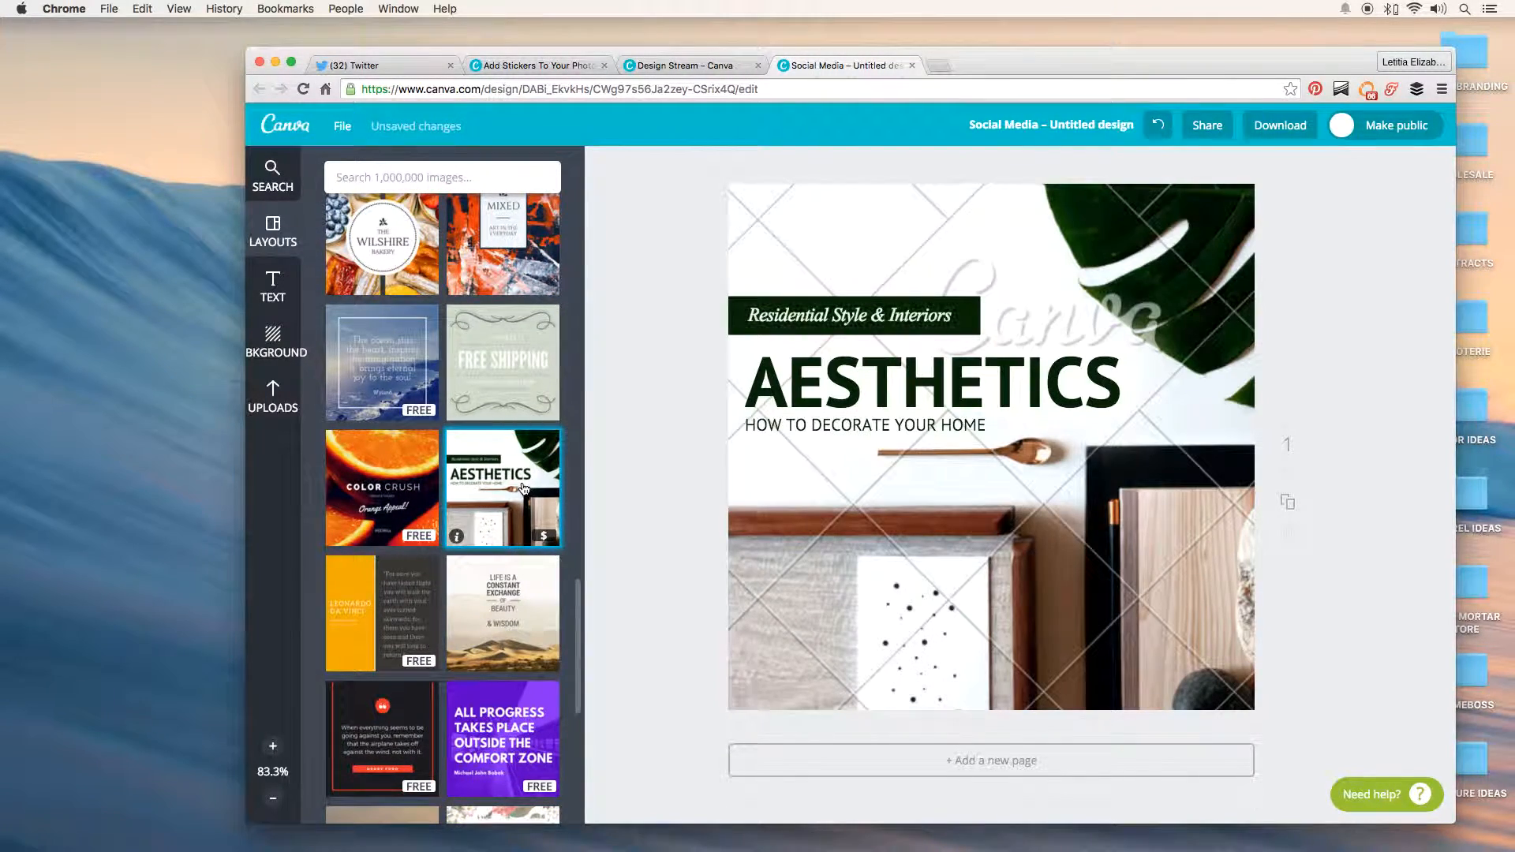
{"action": "scroll", "coordinate": [523, 488], "scroll_direction": "down", "scroll_amount": 2}
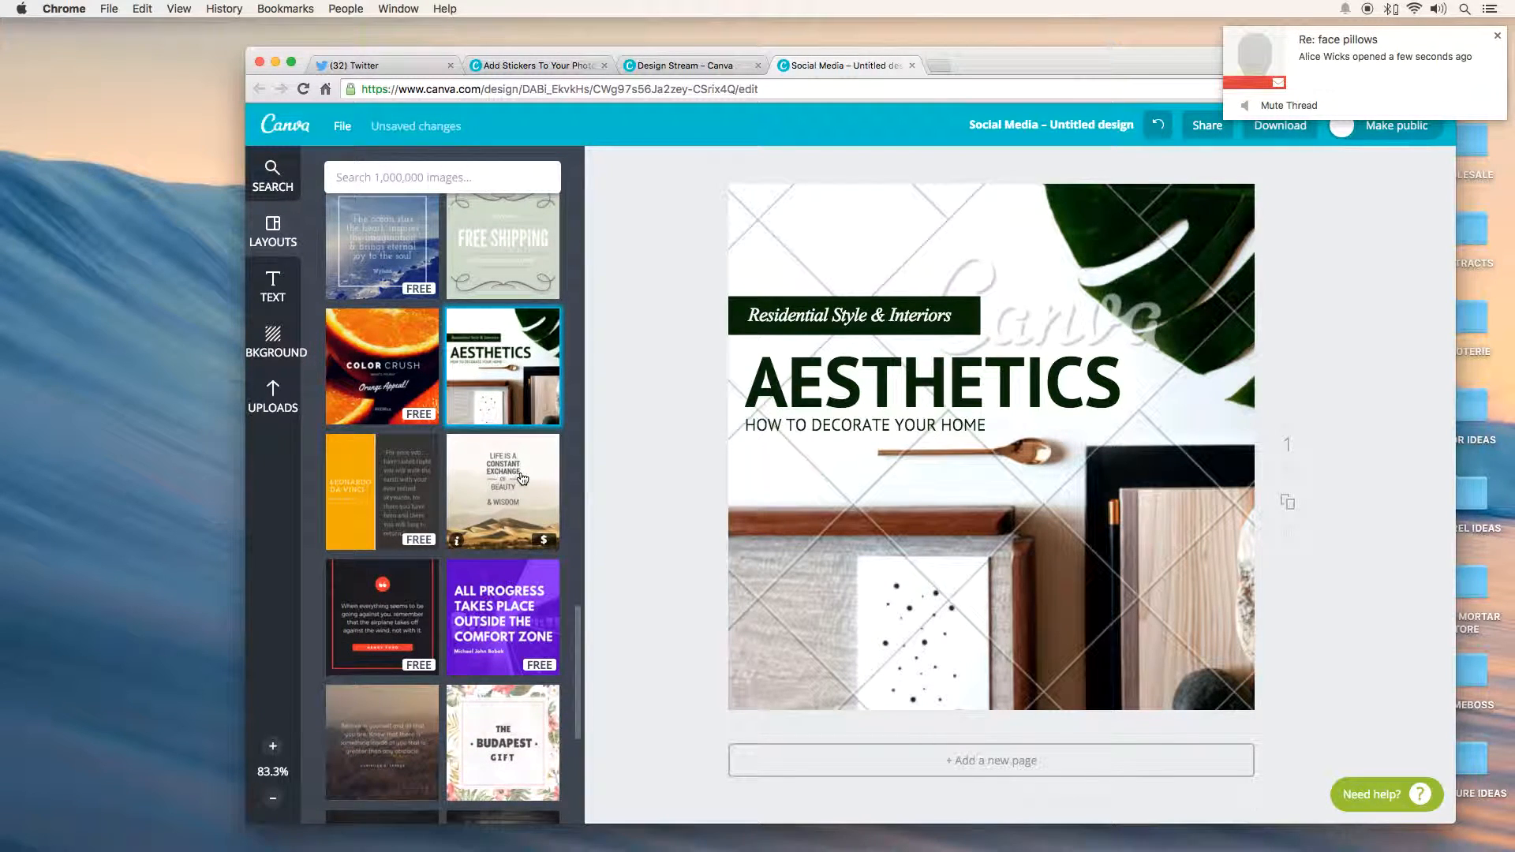
Step: Dismiss the e-mail notification and reapply the free dark Christmas layout with green leaf corners to the page
{"action": "left_click", "coordinate": [1495, 36]}
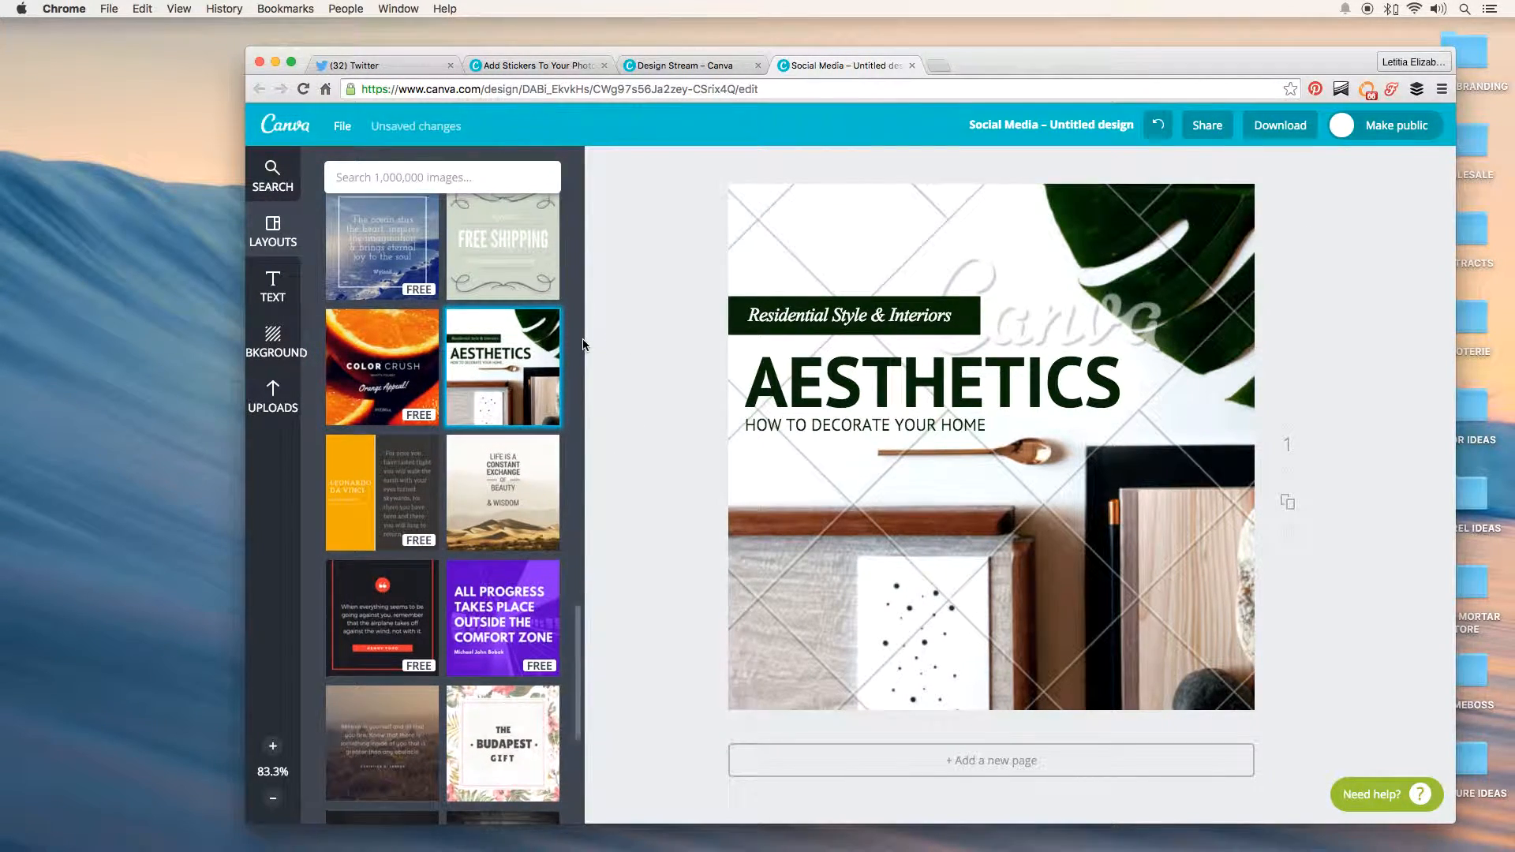
{"action": "scroll", "coordinate": [536, 341], "scroll_direction": "down", "scroll_amount": 10}
{"action": "scroll", "coordinate": [528, 341], "scroll_direction": "up", "scroll_amount": 8}
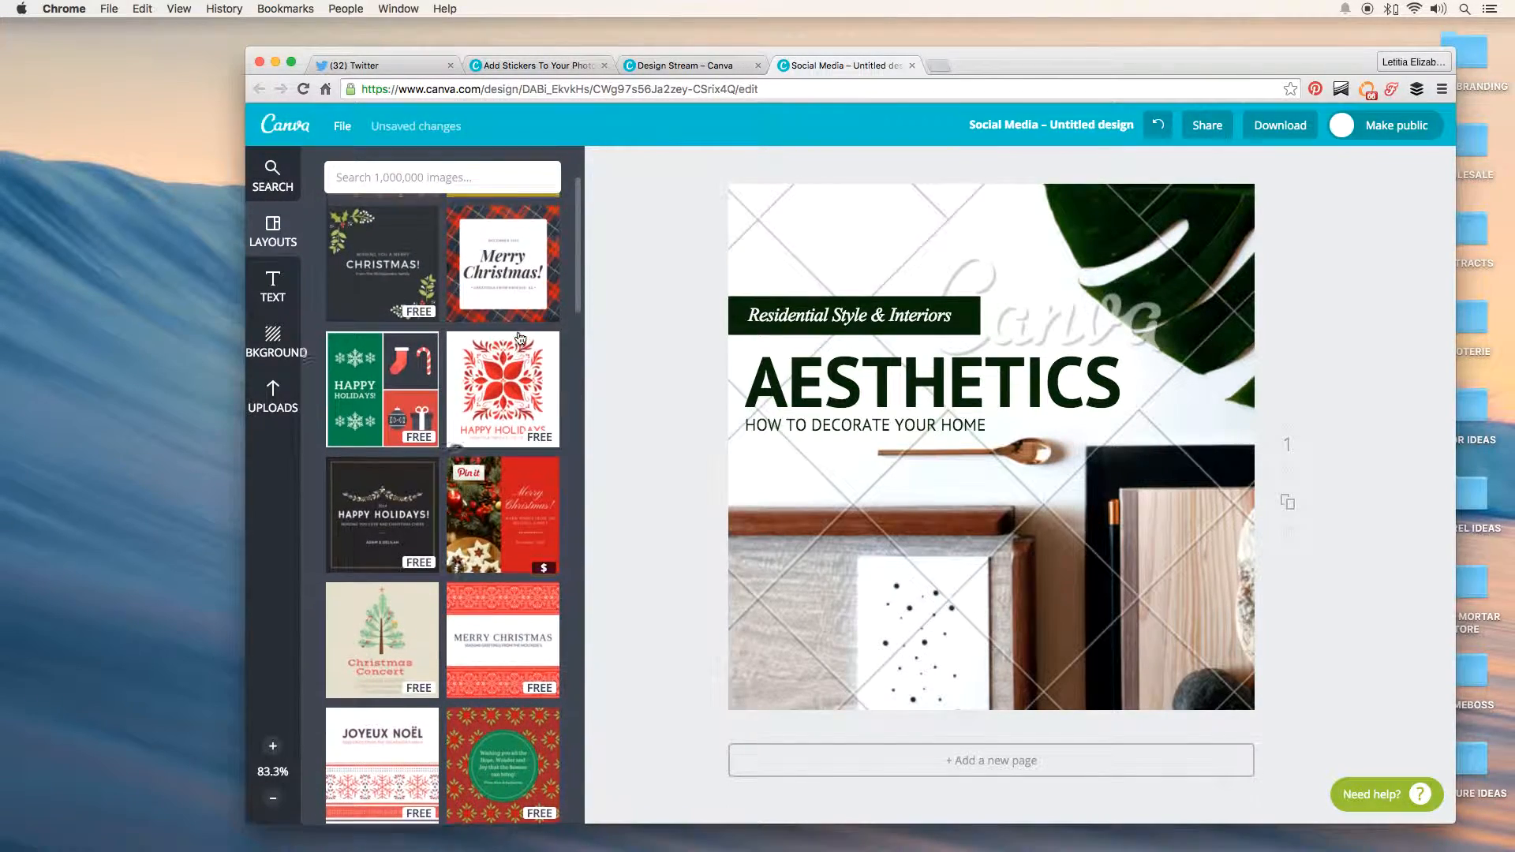
{"action": "left_click", "coordinate": [395, 369]}
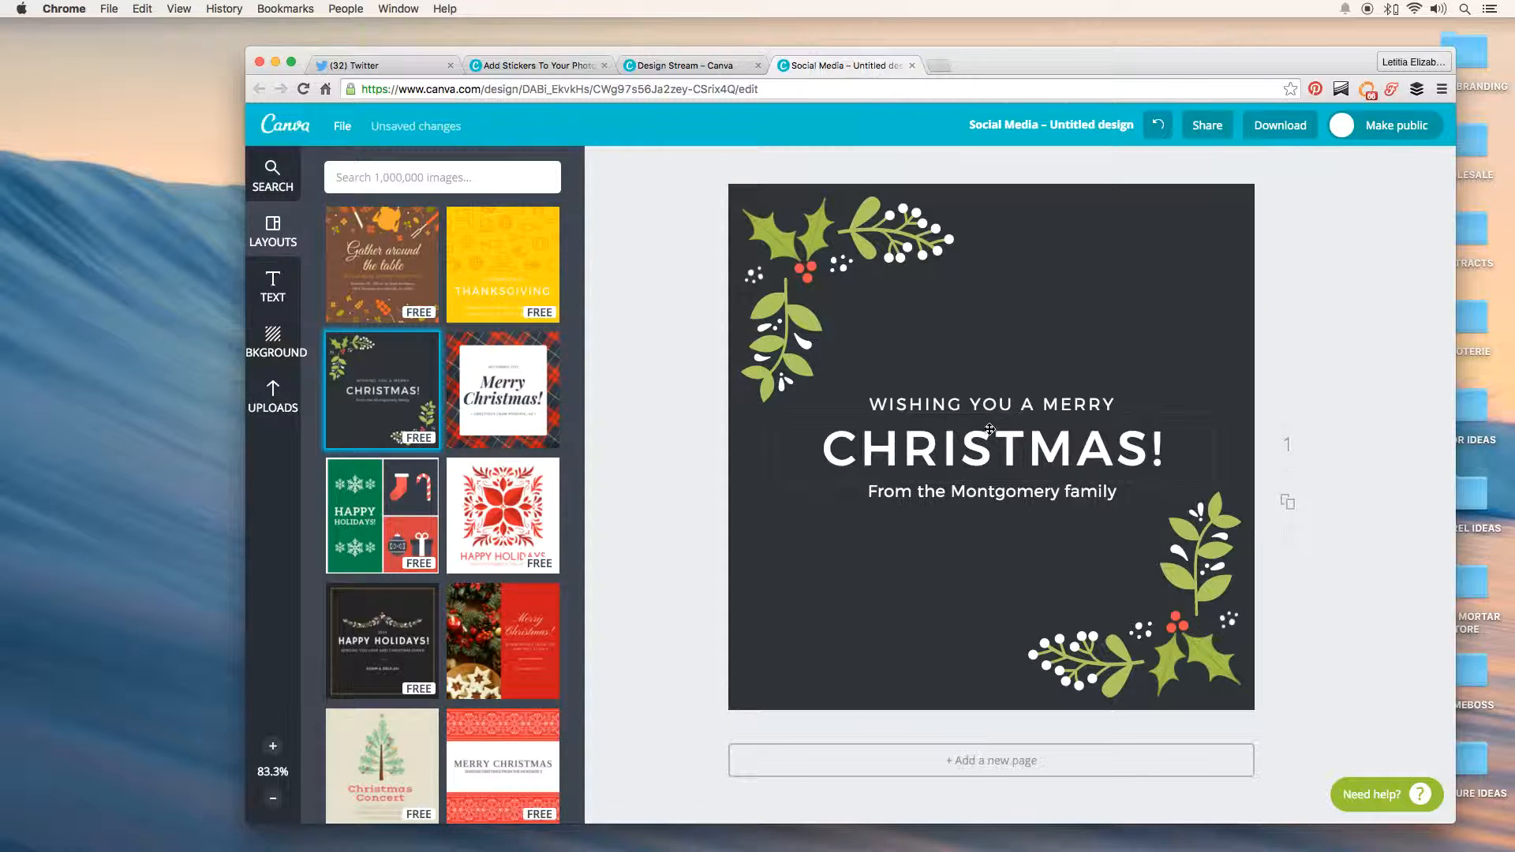
Step: Inspect the layout's individual elements by selecting its text lines and the holly and leaf ornaments, and deselect them
{"action": "left_click", "coordinate": [1029, 409]}
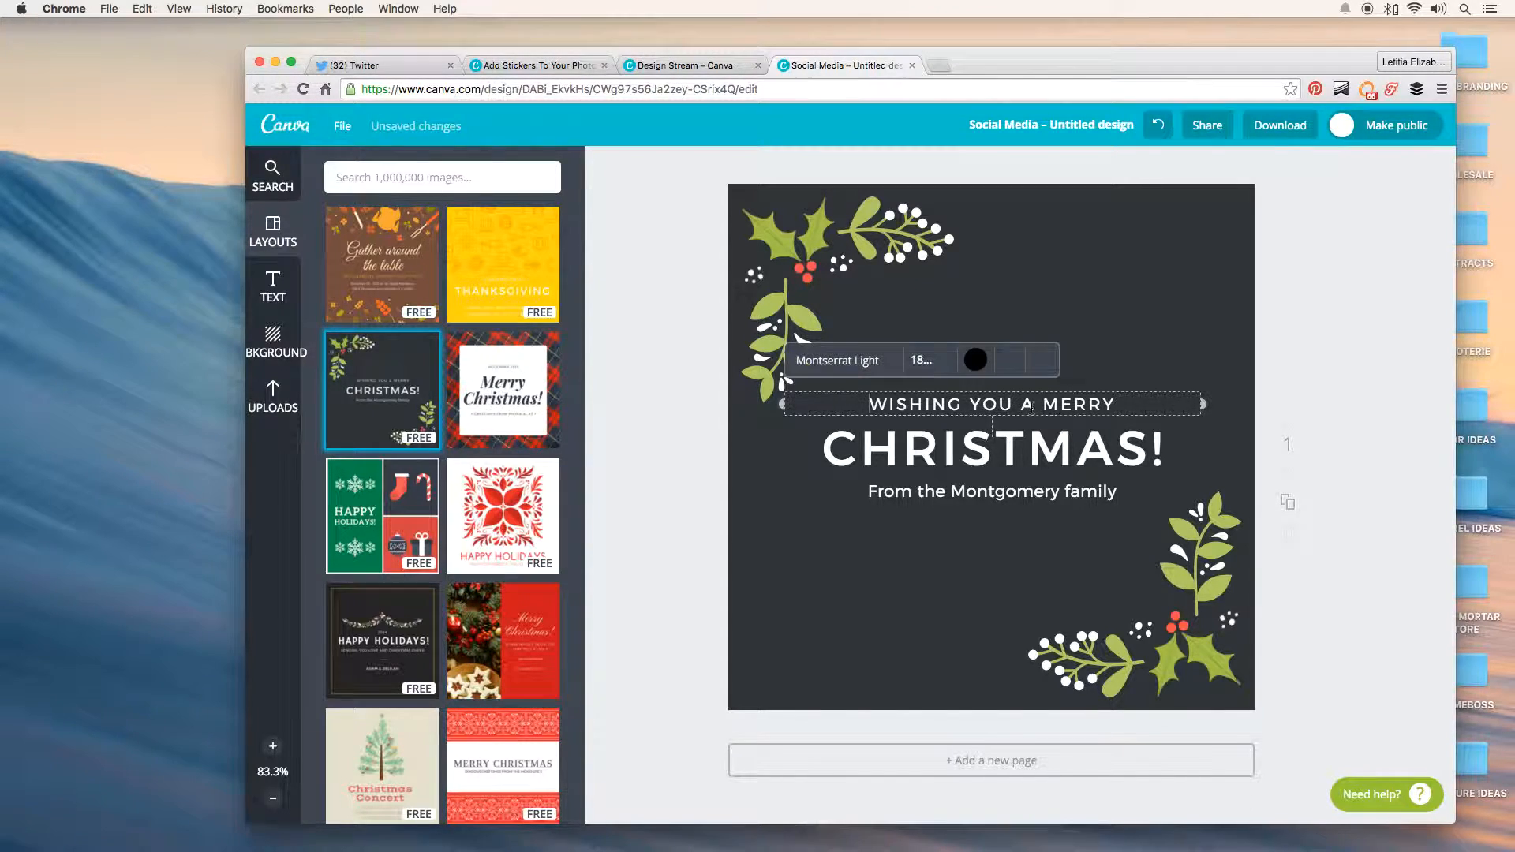
{"action": "left_click", "coordinate": [1037, 456]}
{"action": "left_click", "coordinate": [1181, 627]}
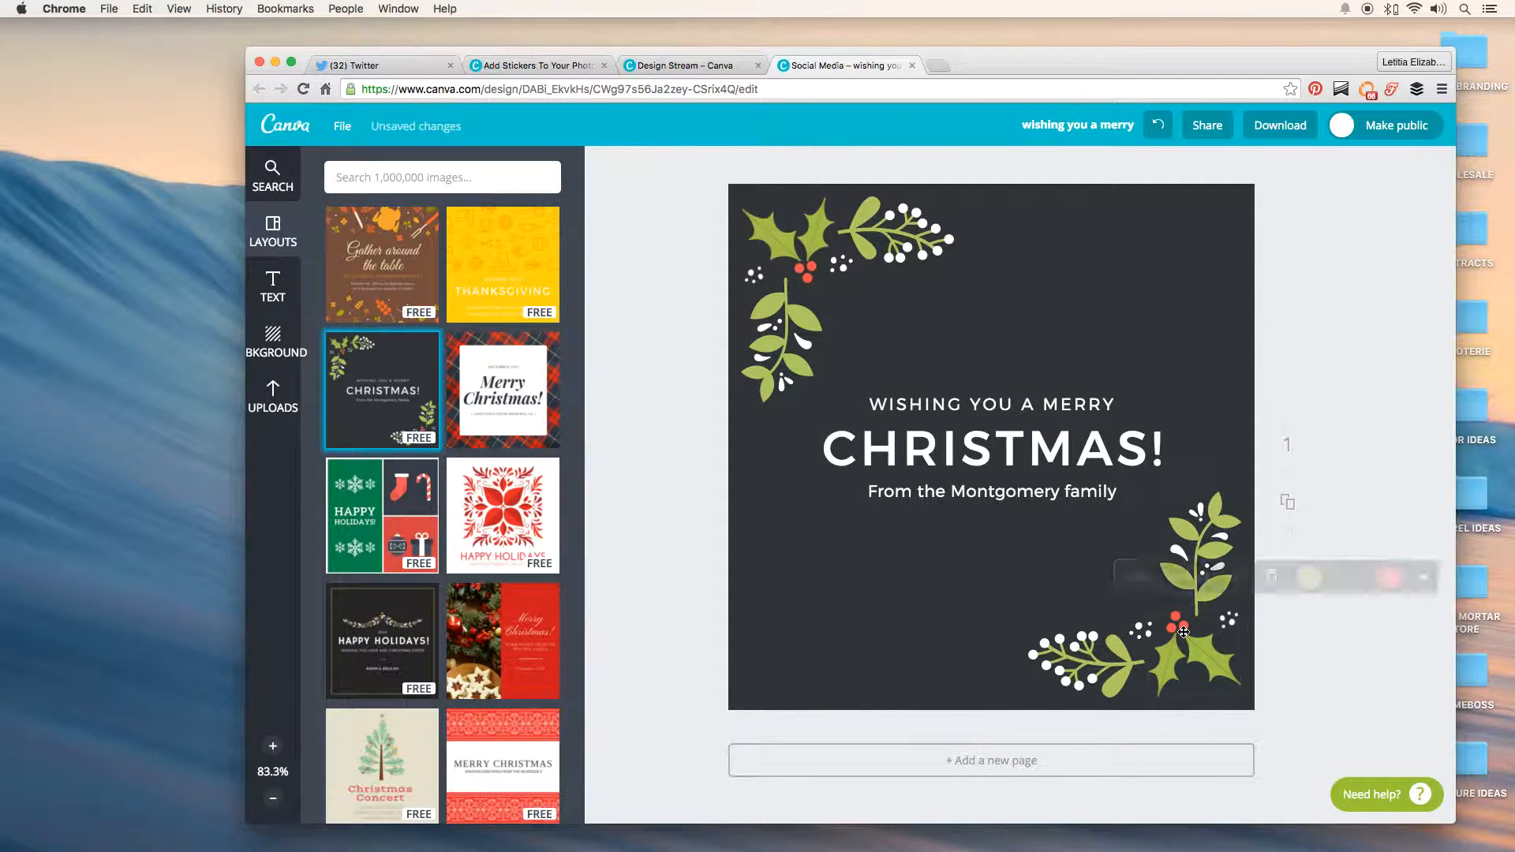
{"action": "left_click", "coordinate": [1191, 547]}
{"action": "left_click", "coordinate": [1146, 304]}
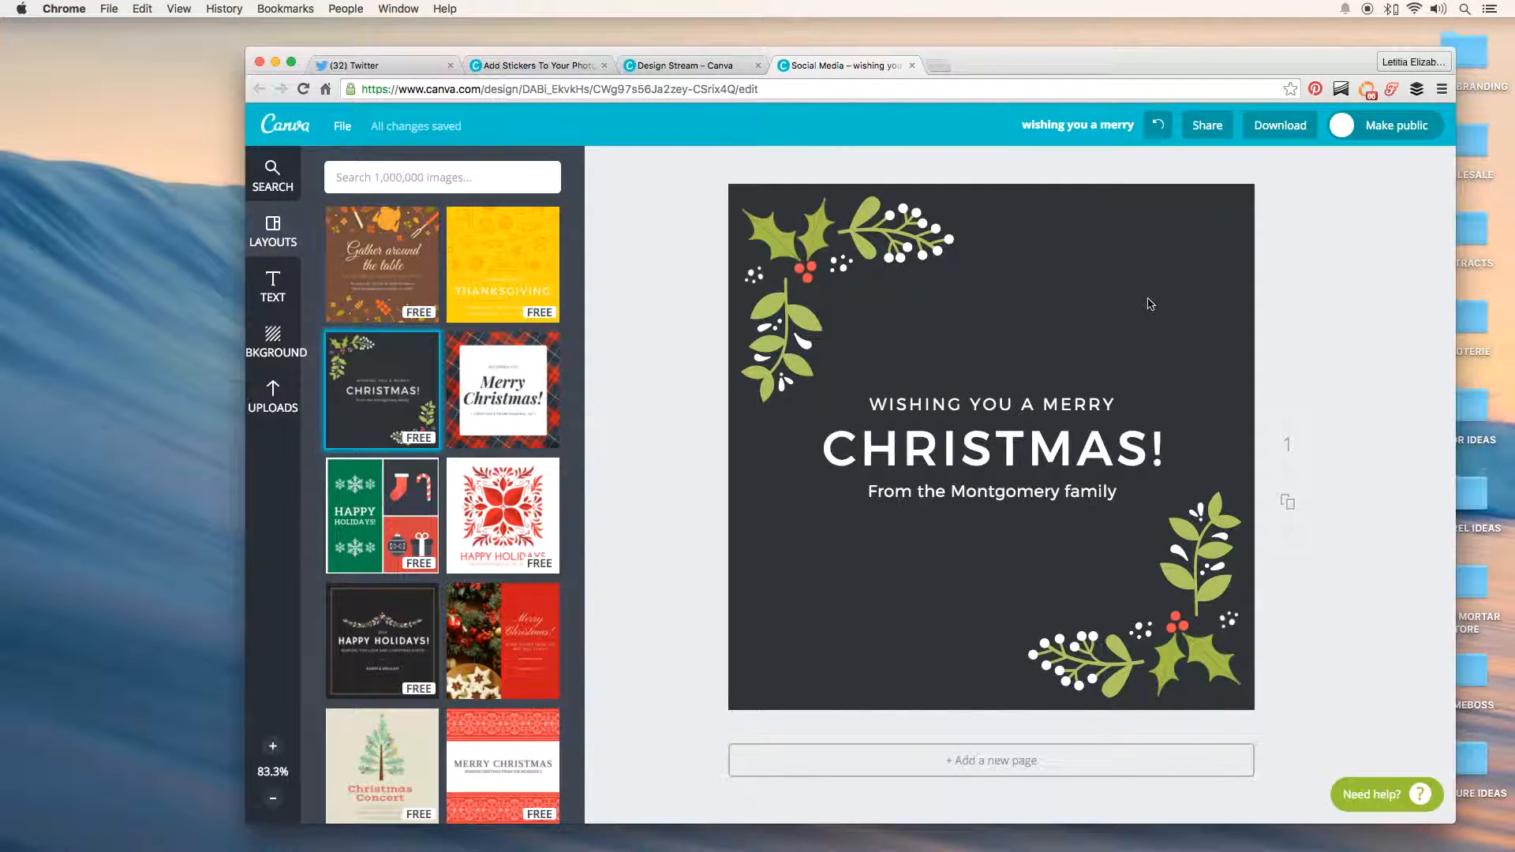
Step: Add a second page to the design and replace the first page's opening text line with "wouldn't you rather think about"
{"action": "left_click", "coordinate": [1025, 760]}
{"action": "scroll", "coordinate": [1013, 477], "scroll_direction": "up", "scroll_amount": 10}
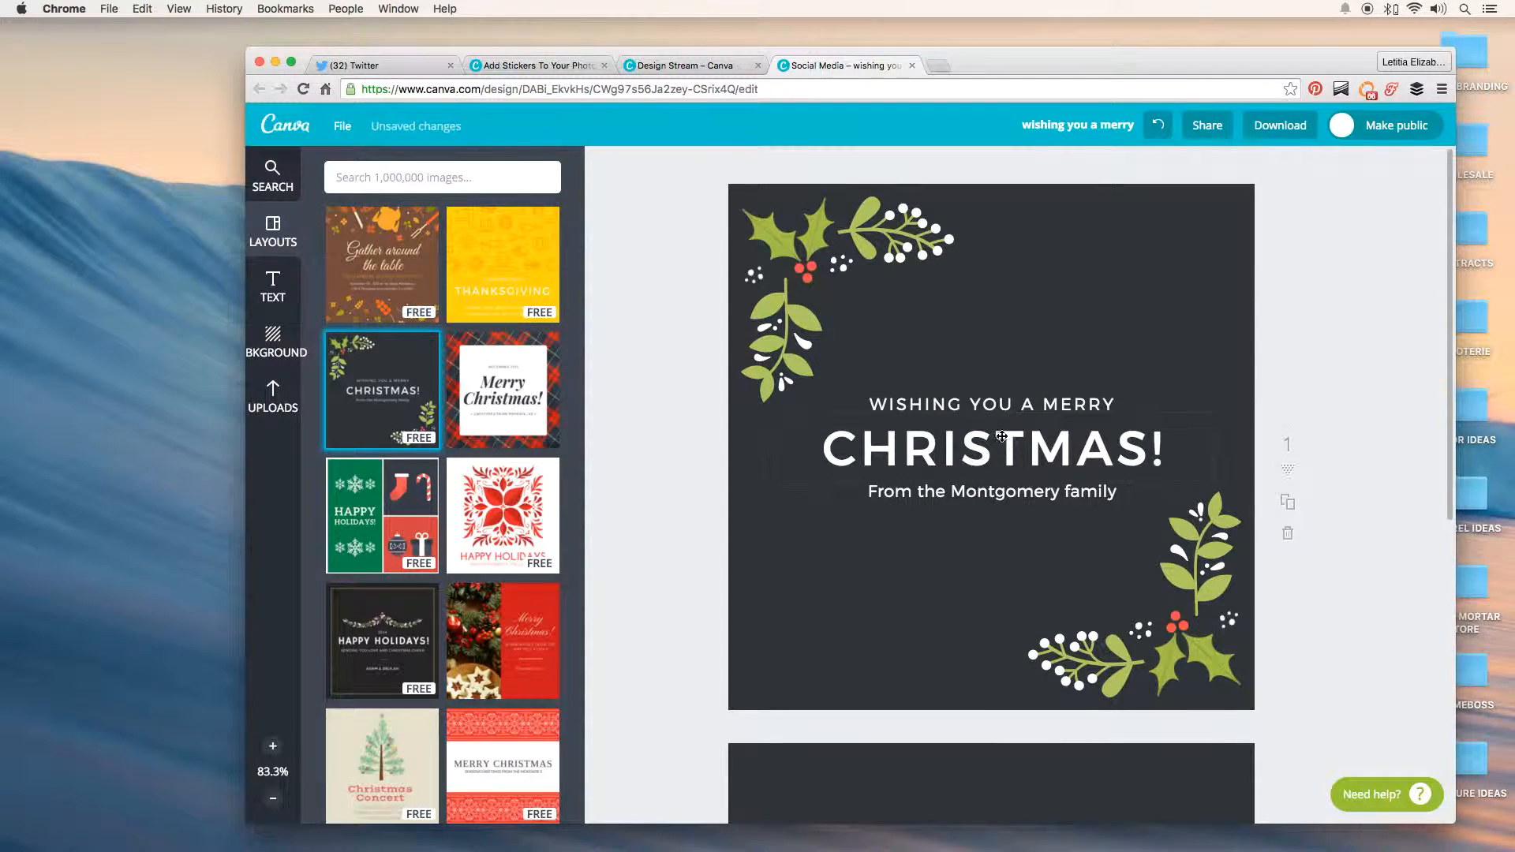
{"action": "triple_click", "coordinate": [993, 402]}
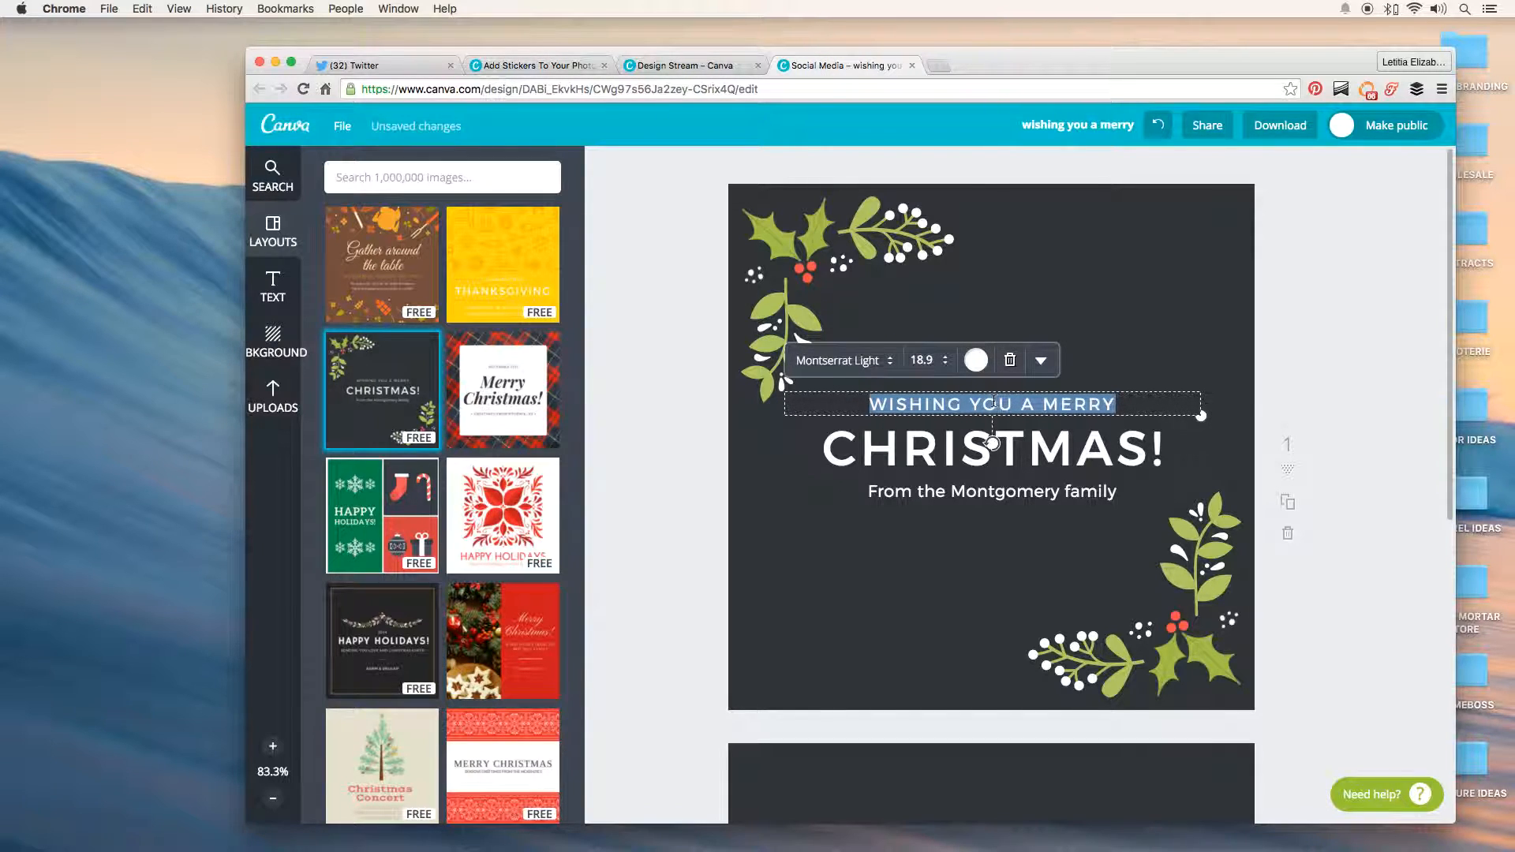
{"action": "type", "text": "wouldn't you rather"}
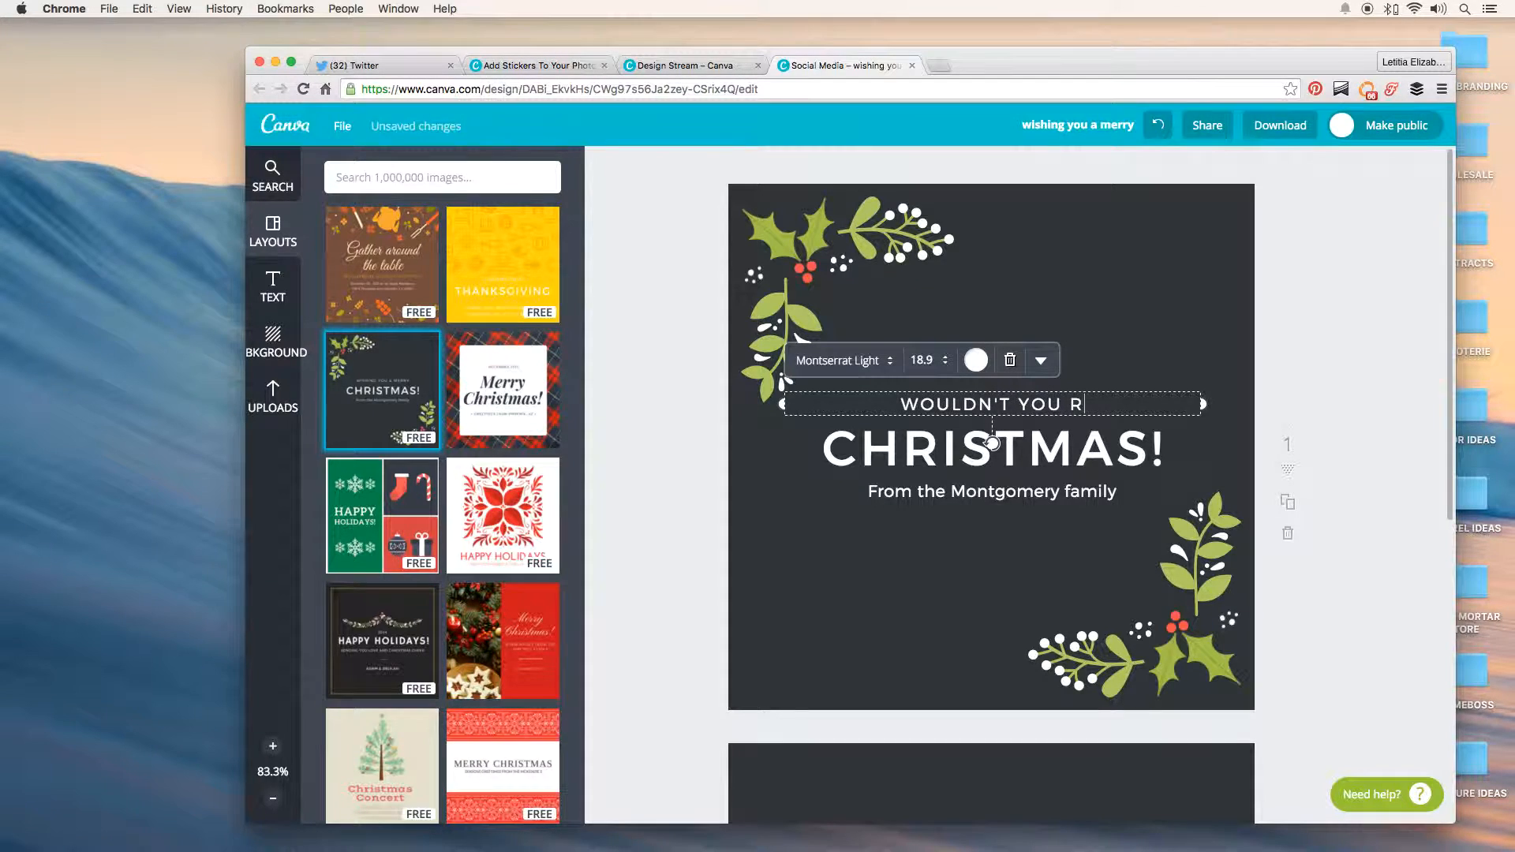
{"action": "type", "text": " think about"}
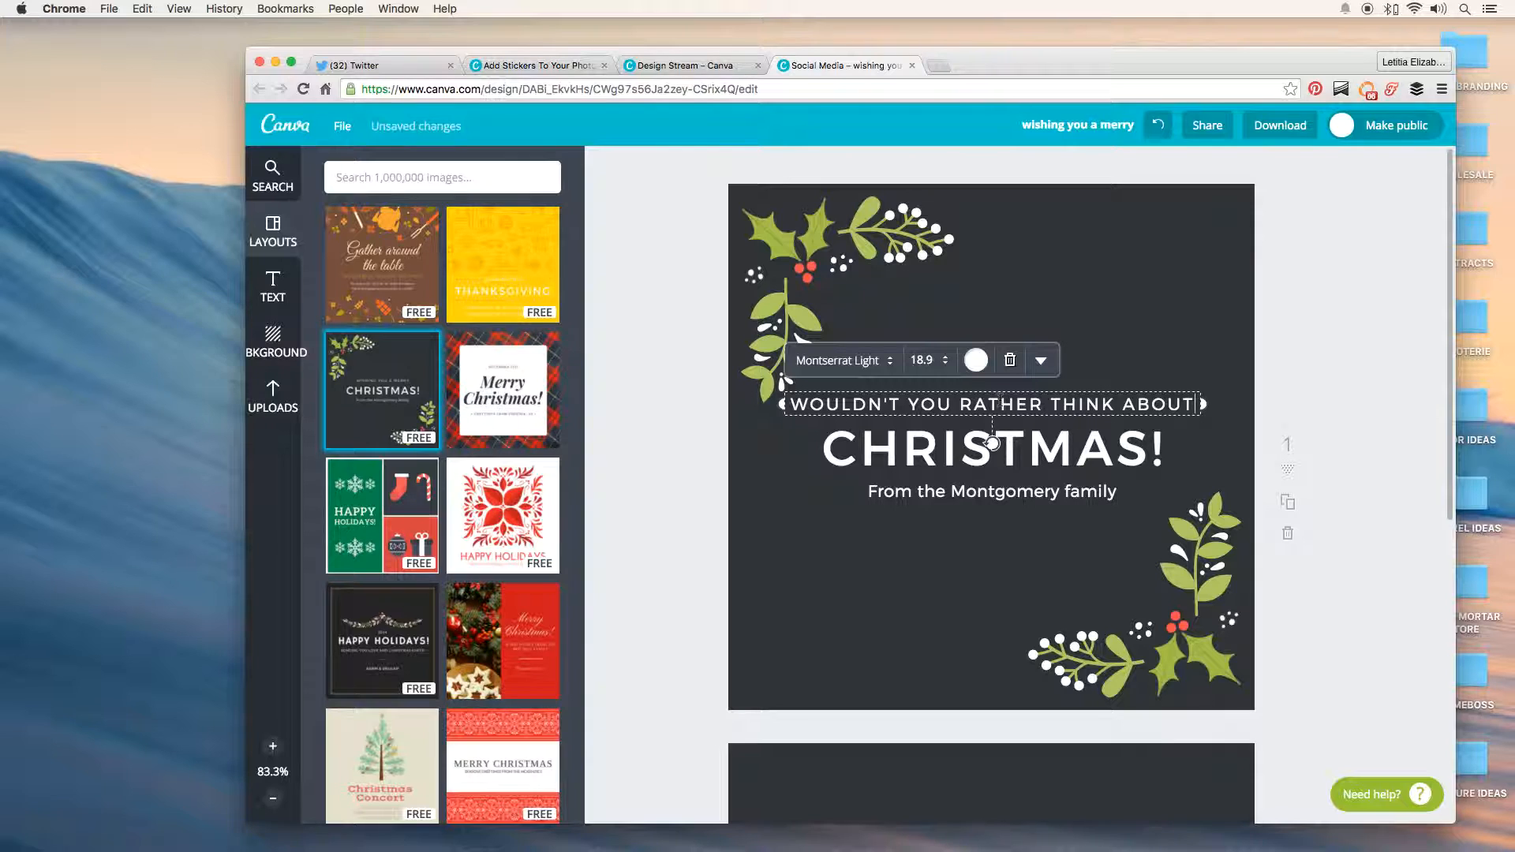
Step: Remove the exclamation mark after CHRISTMAS and replace the line beneath it with "..than wait in line on Black Friday!"
{"action": "double_click", "coordinate": [1158, 444]}
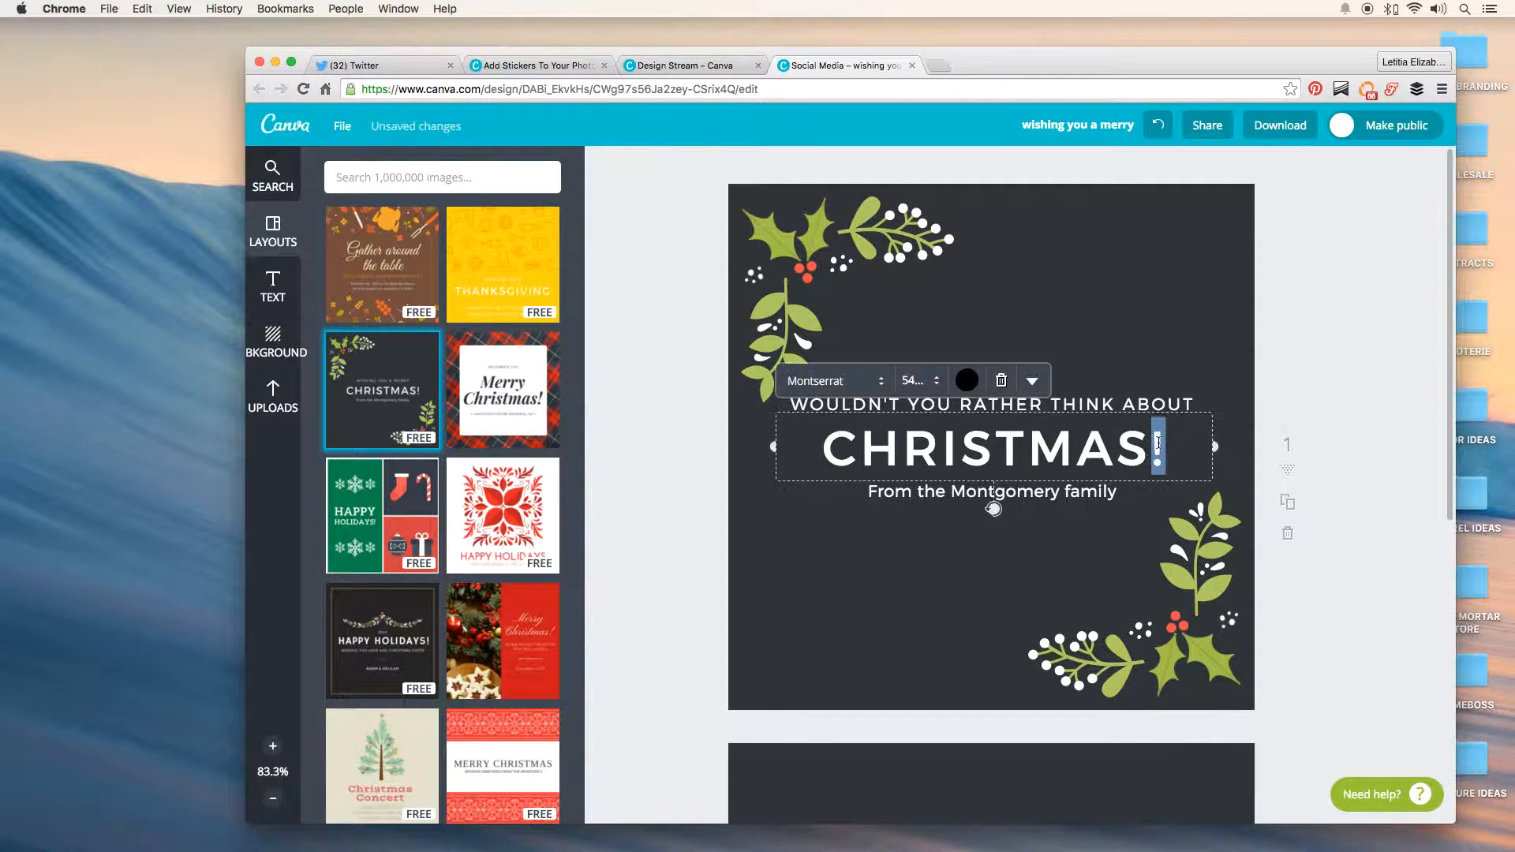
{"action": "key", "text": "BackSpace"}
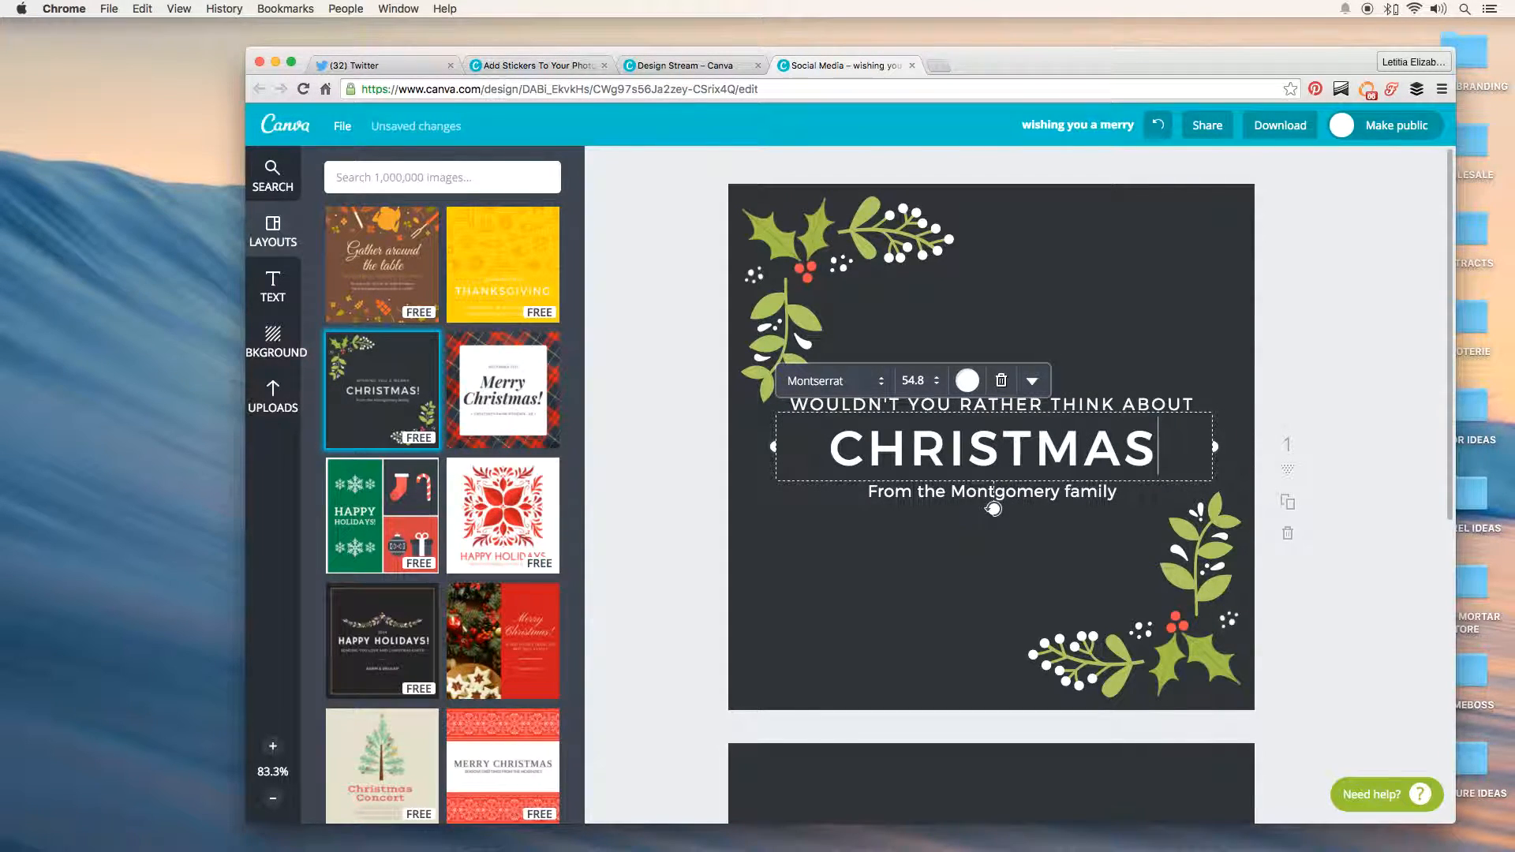
{"action": "left_click", "coordinate": [1024, 511]}
{"action": "triple_click", "coordinate": [1019, 490]}
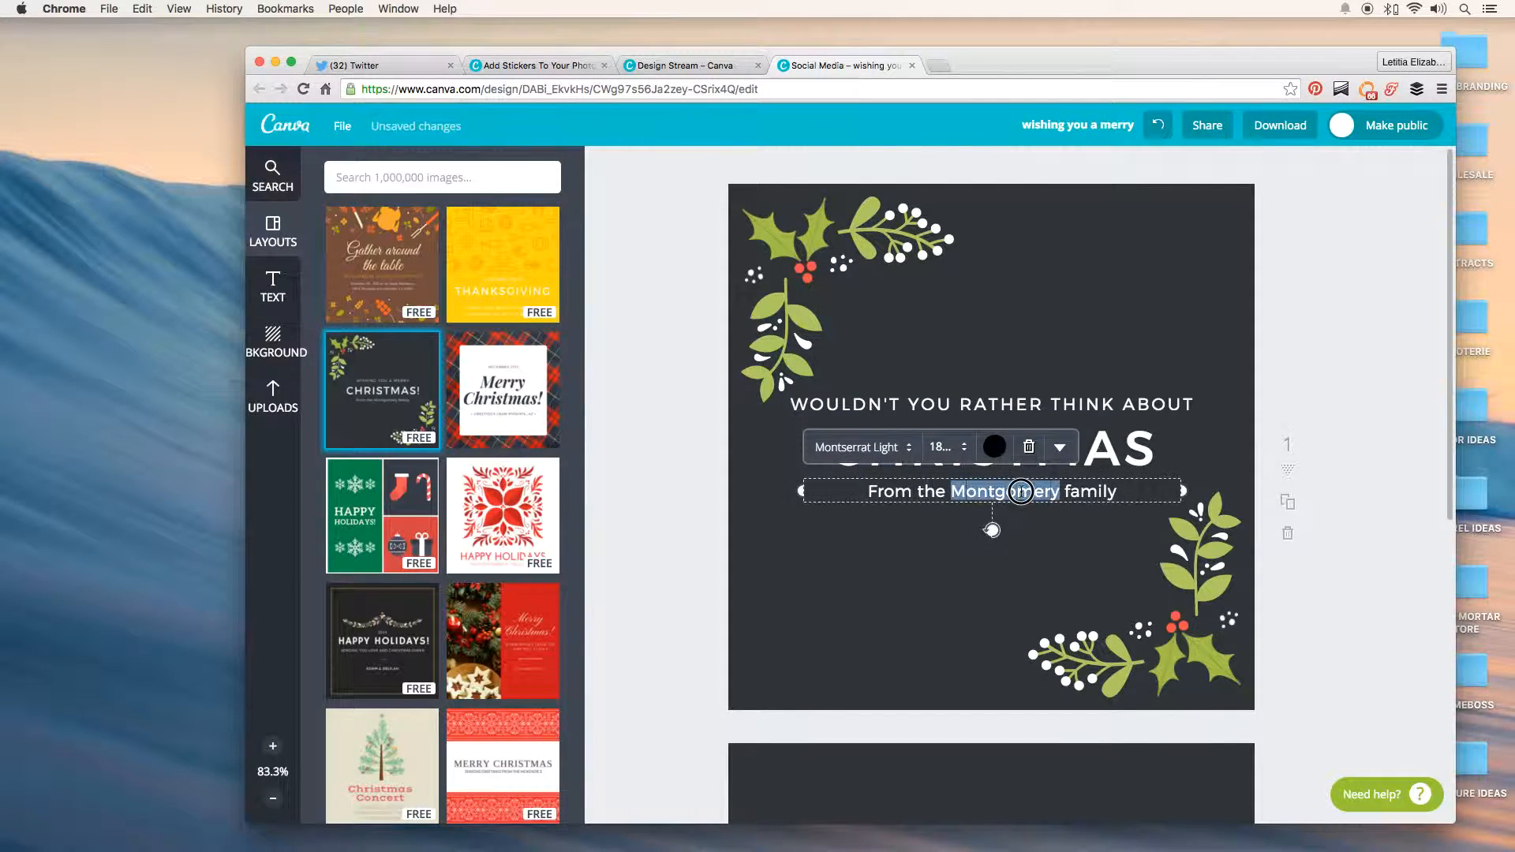
{"action": "type", "text": "..than wai"}
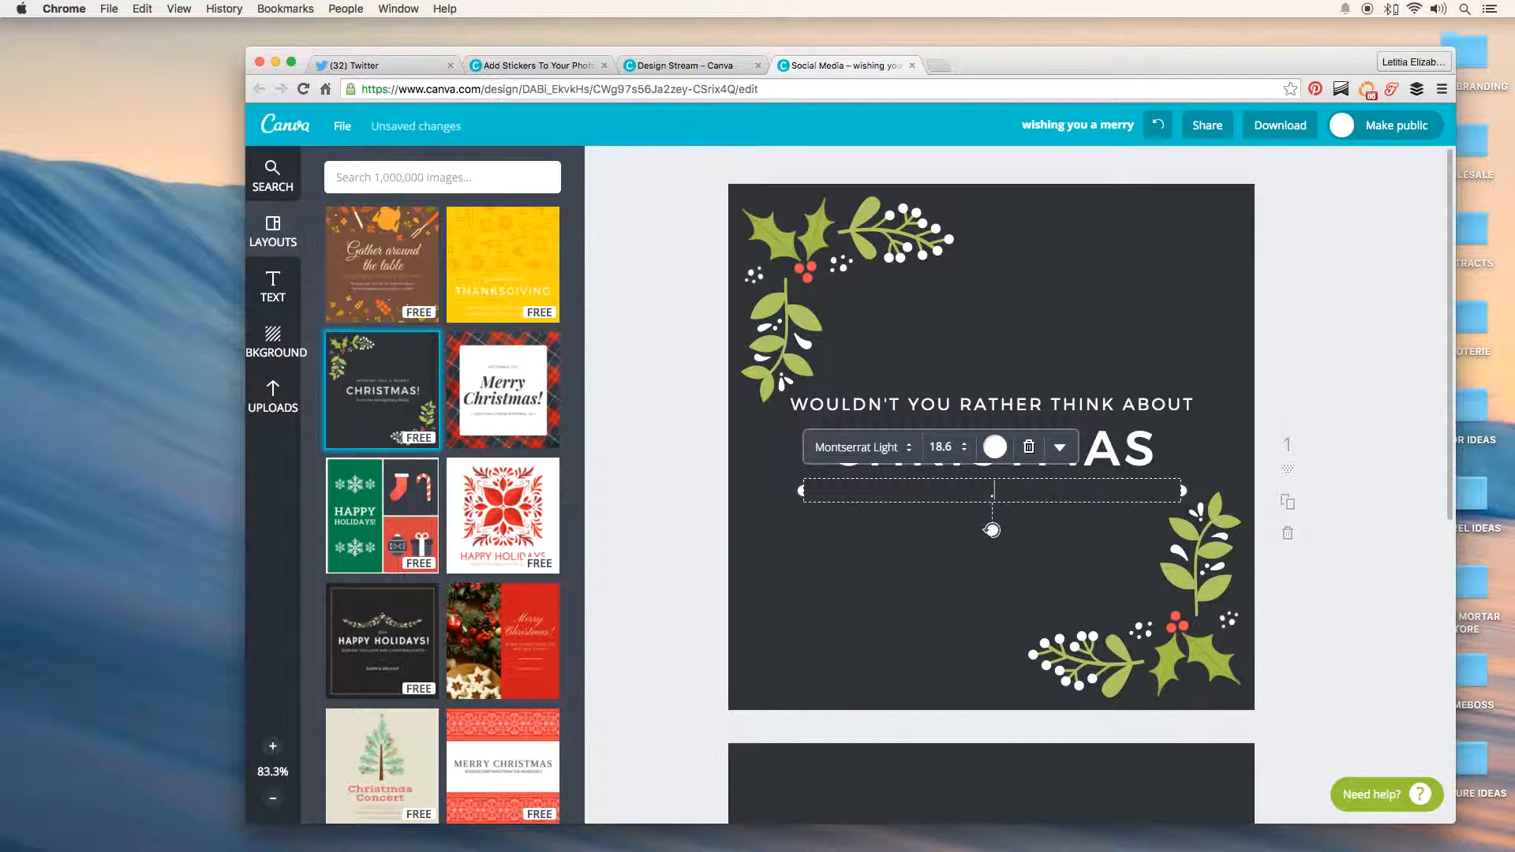
{"action": "type", "text": "t in line on Black"}
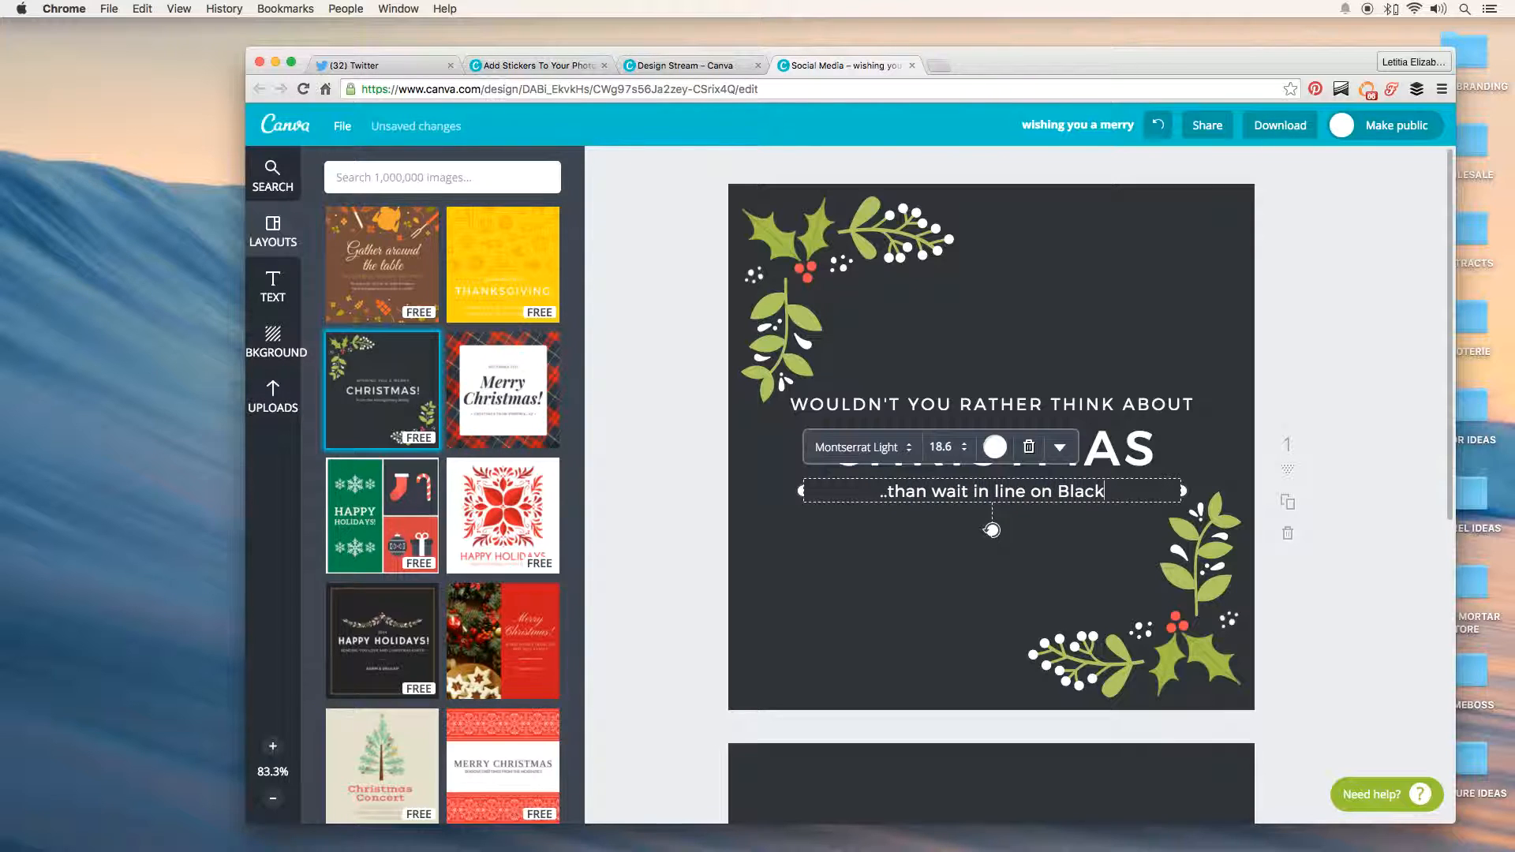
{"action": "type", "text": " Friday!"}
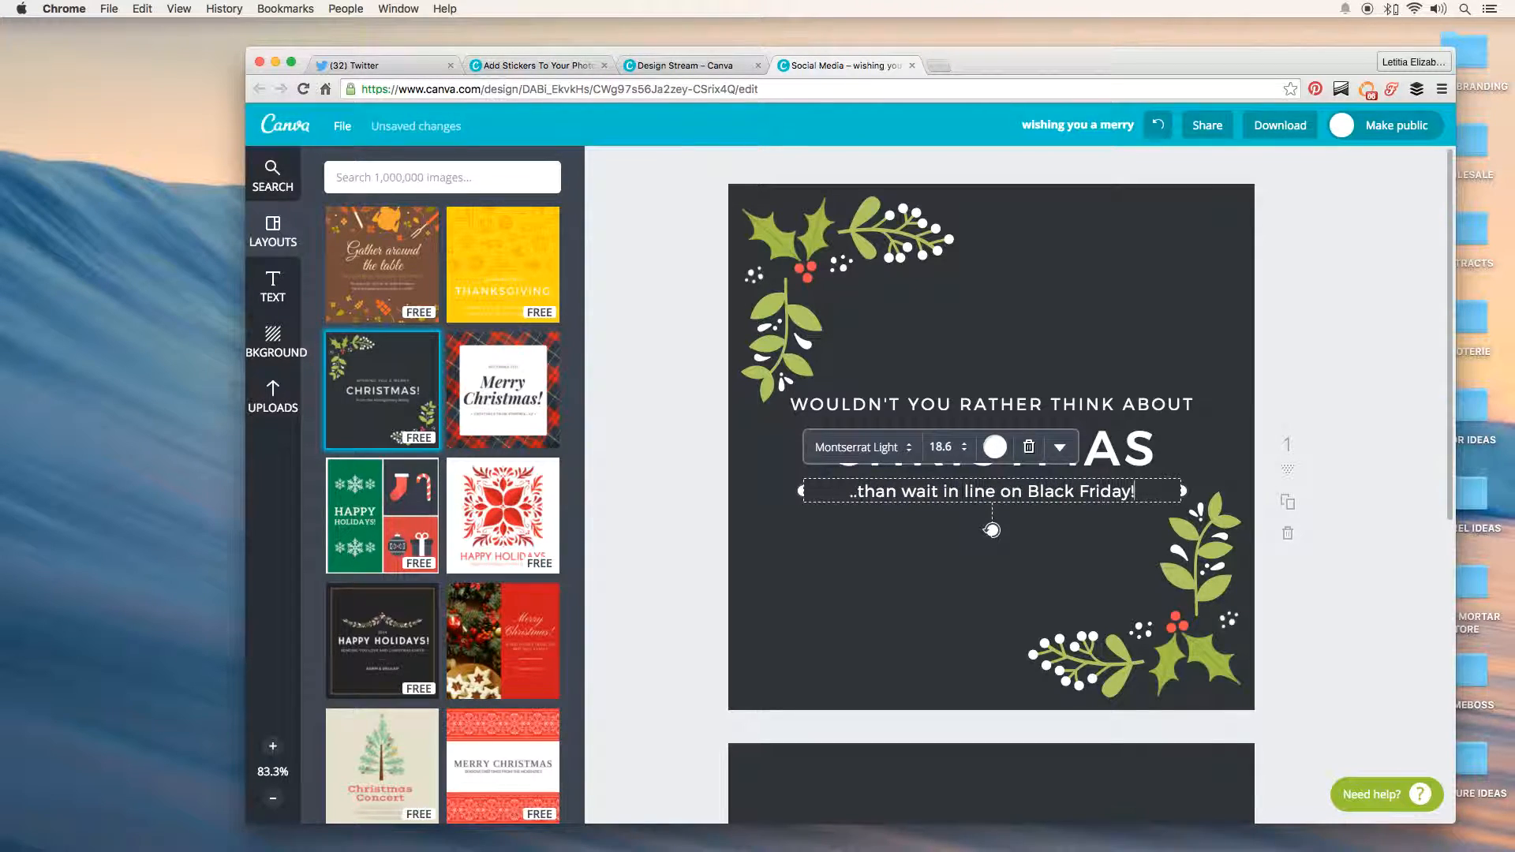
{"action": "left_click", "coordinate": [1260, 358]}
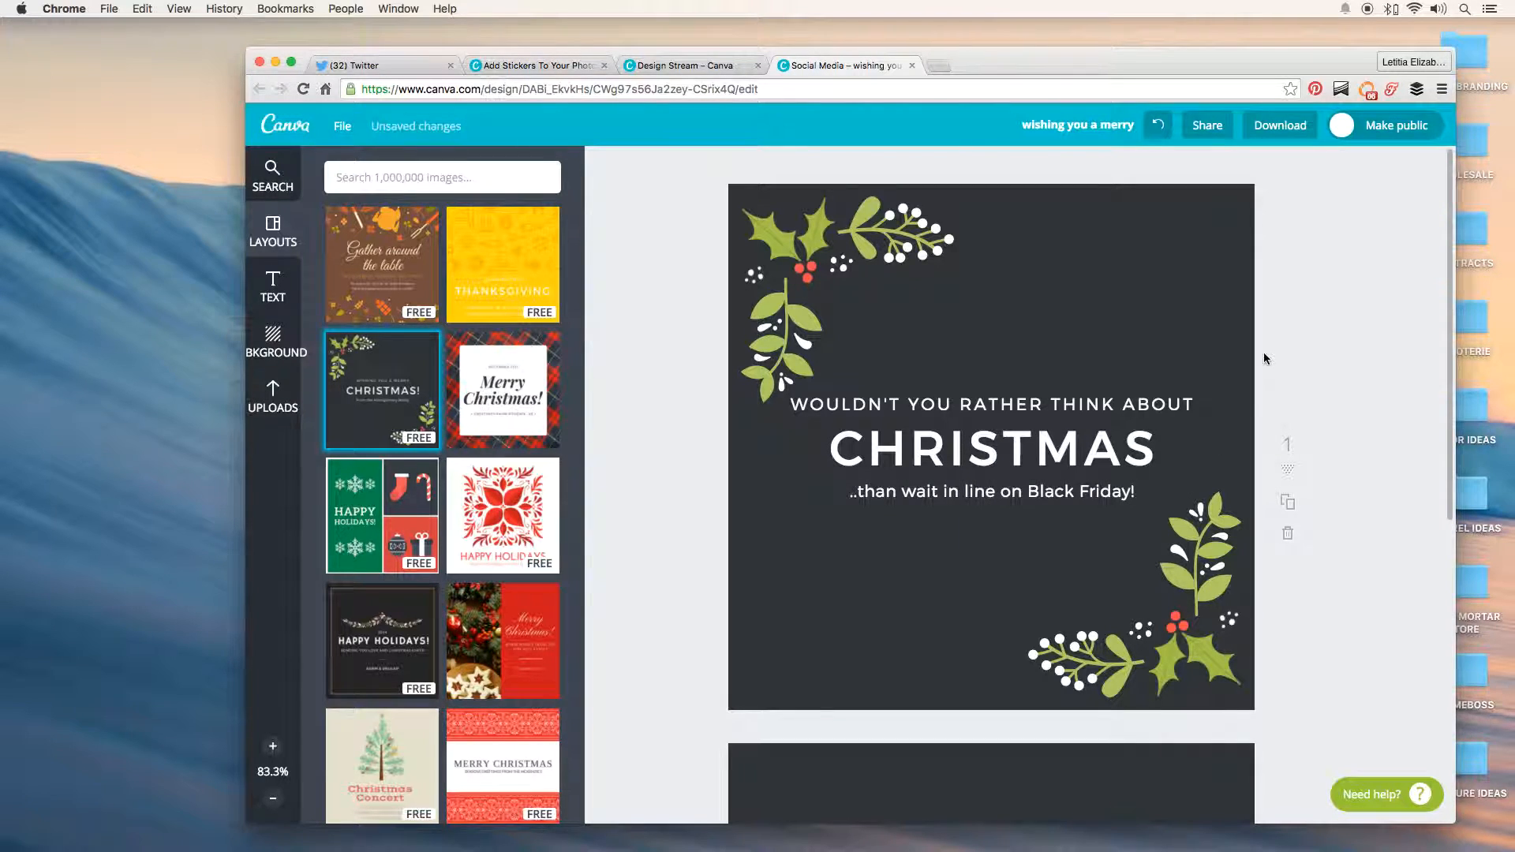
Step: Try red on the word CHRISTMAS and change its colour to a custom light blue
{"action": "double_click", "coordinate": [1015, 435]}
{"action": "left_click", "coordinate": [967, 380]}
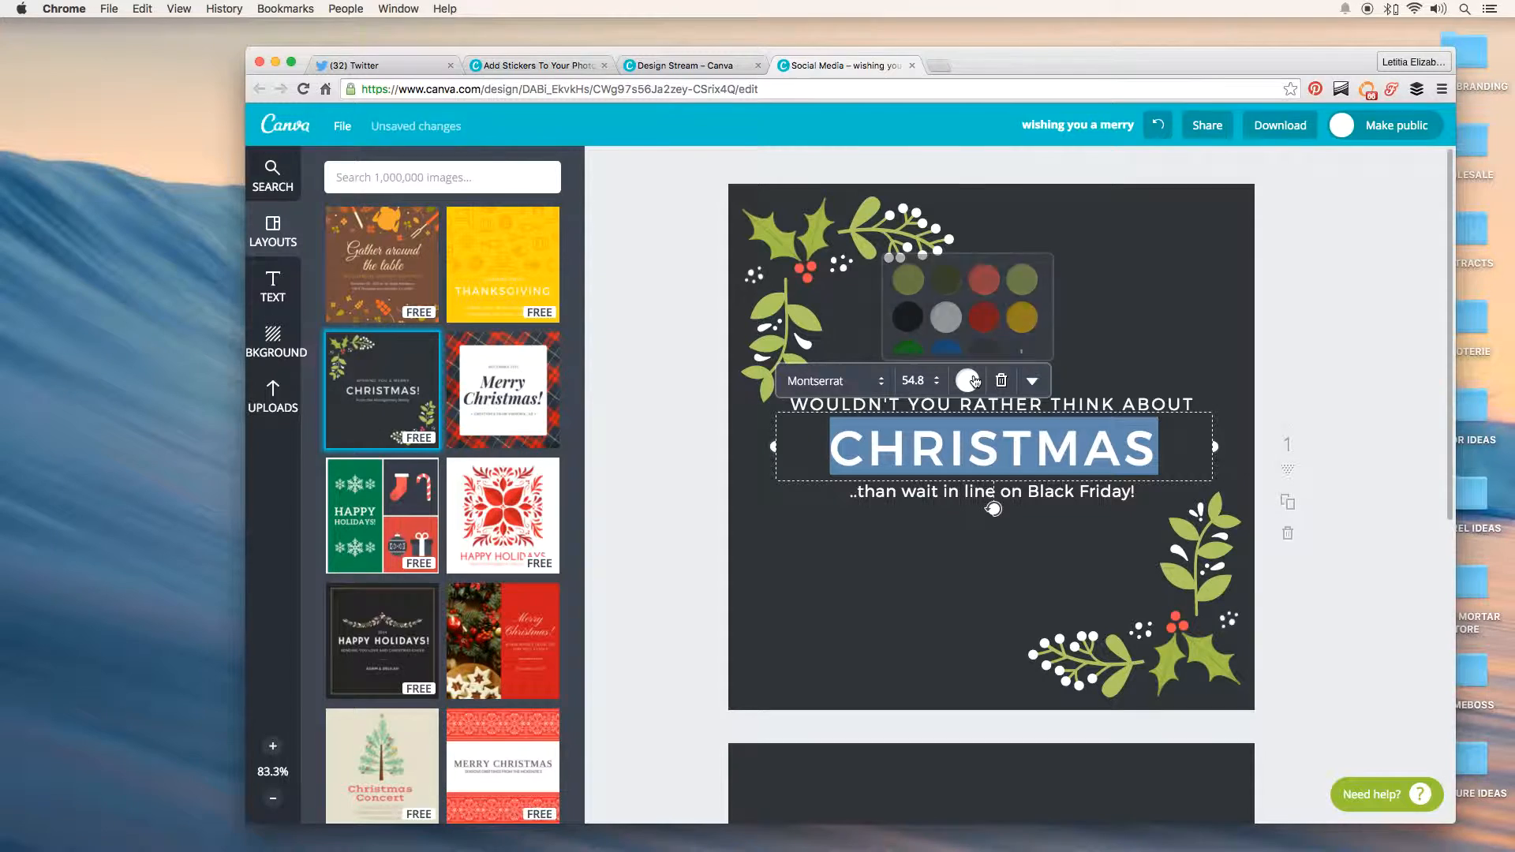
{"action": "left_click", "coordinate": [982, 332]}
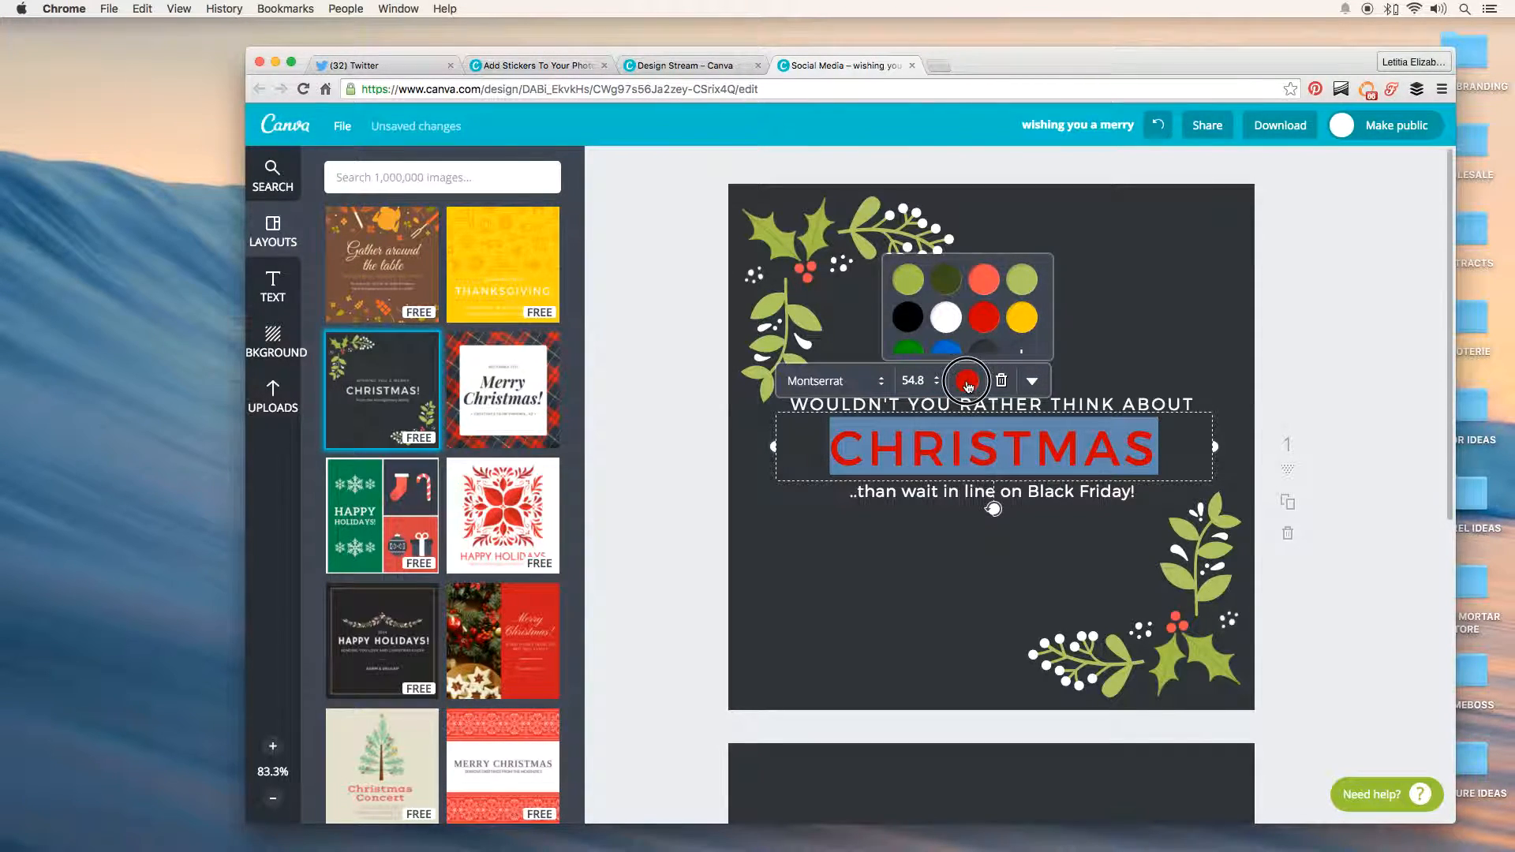
{"action": "scroll", "coordinate": [1026, 355], "scroll_direction": "down", "scroll_amount": 2}
{"action": "left_click", "coordinate": [1021, 334]}
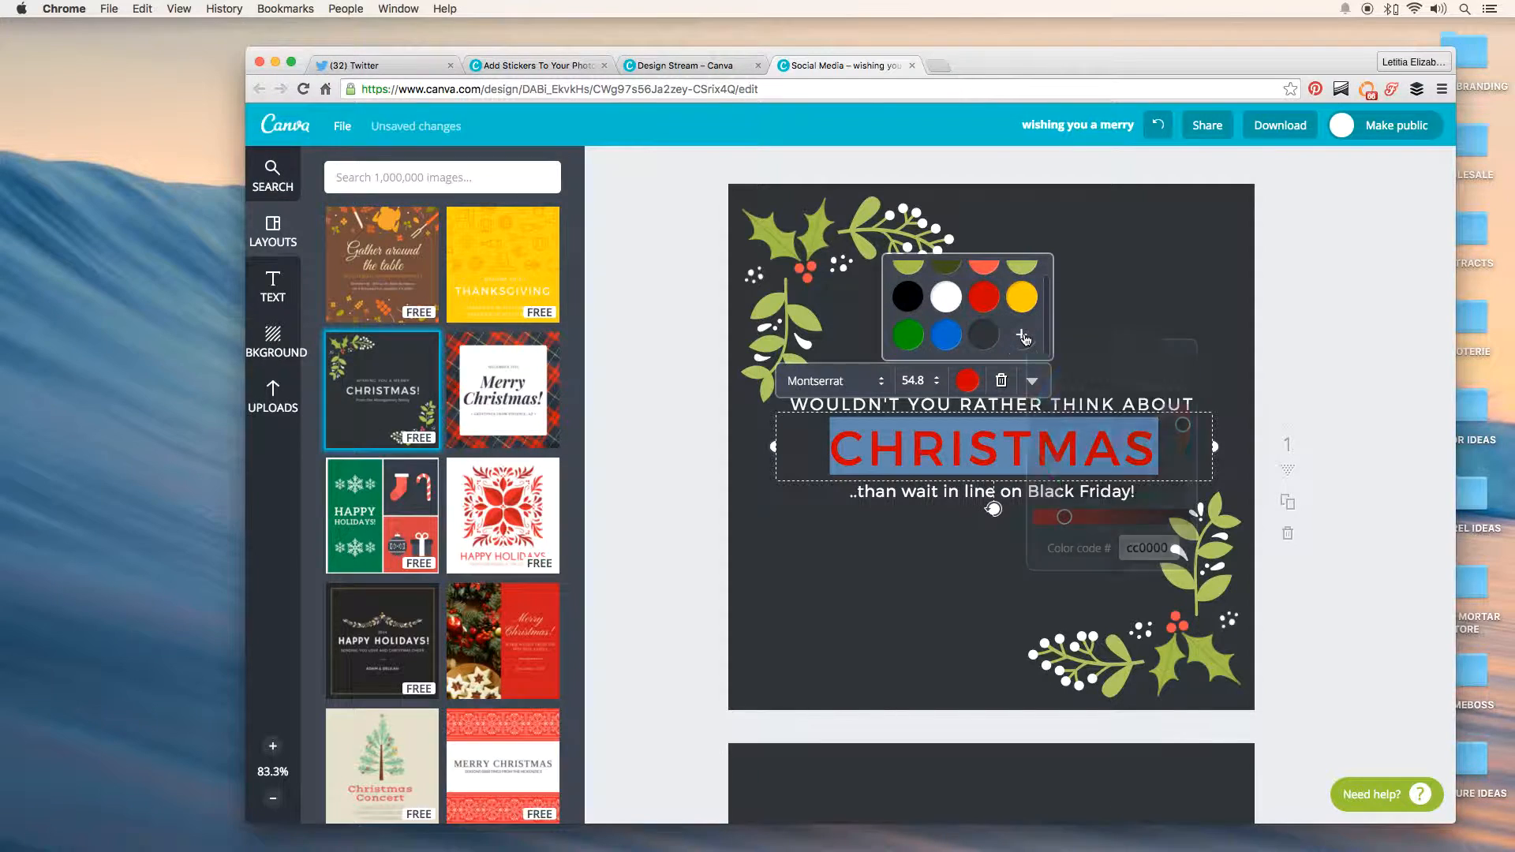
{"action": "left_click_drag", "start_coordinate": [1114, 404], "coordinate": [1084, 410]}
{"action": "left_click", "coordinate": [1155, 298]}
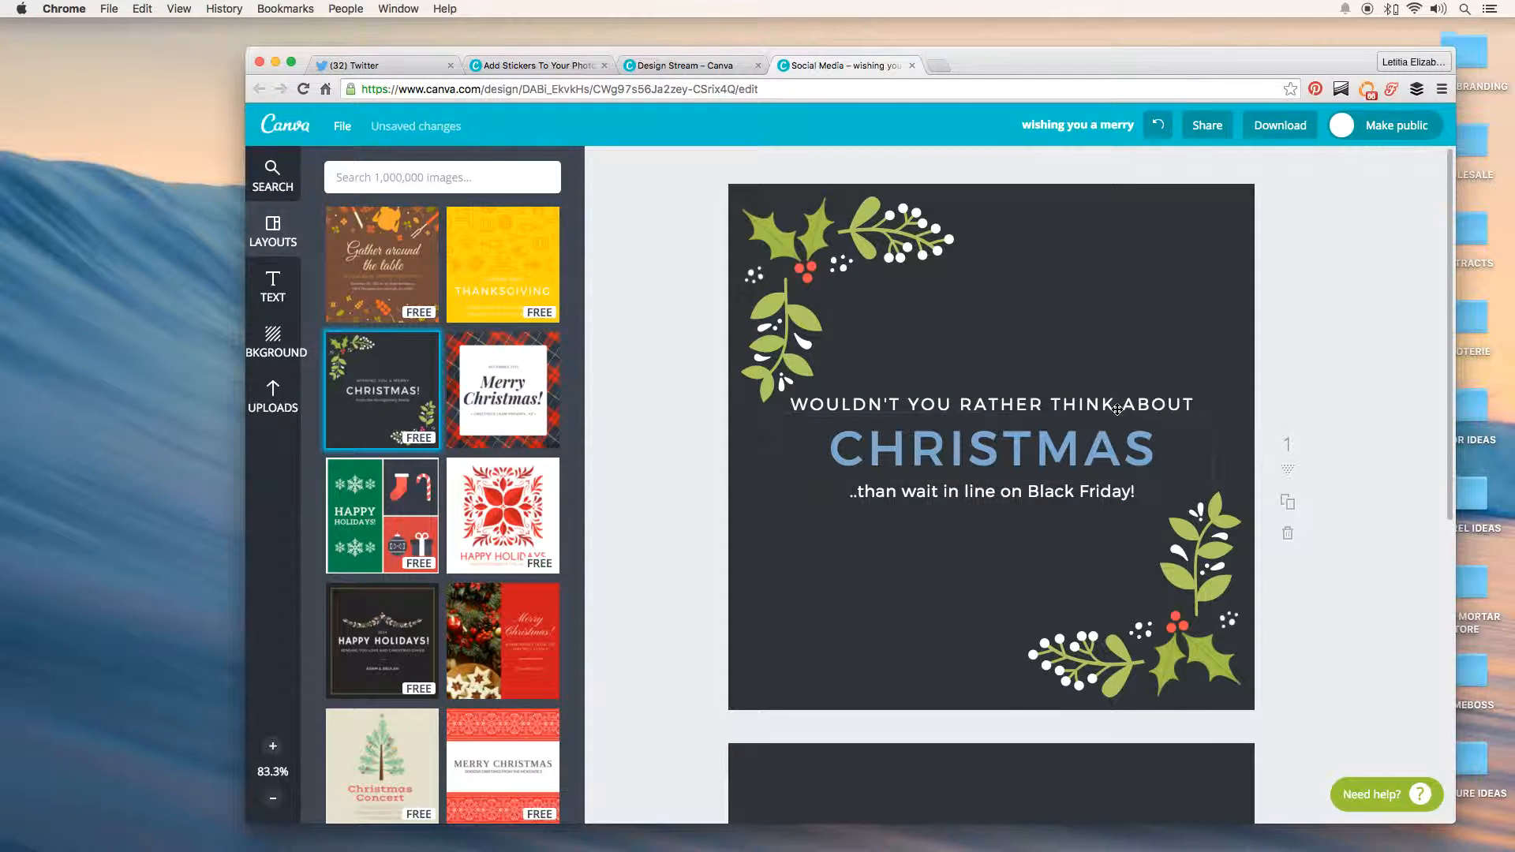
Step: Try the Niconne font on the word CHRISTMAS and switch it to Merriweather
{"action": "left_click", "coordinate": [986, 441]}
{"action": "left_click", "coordinate": [880, 386]}
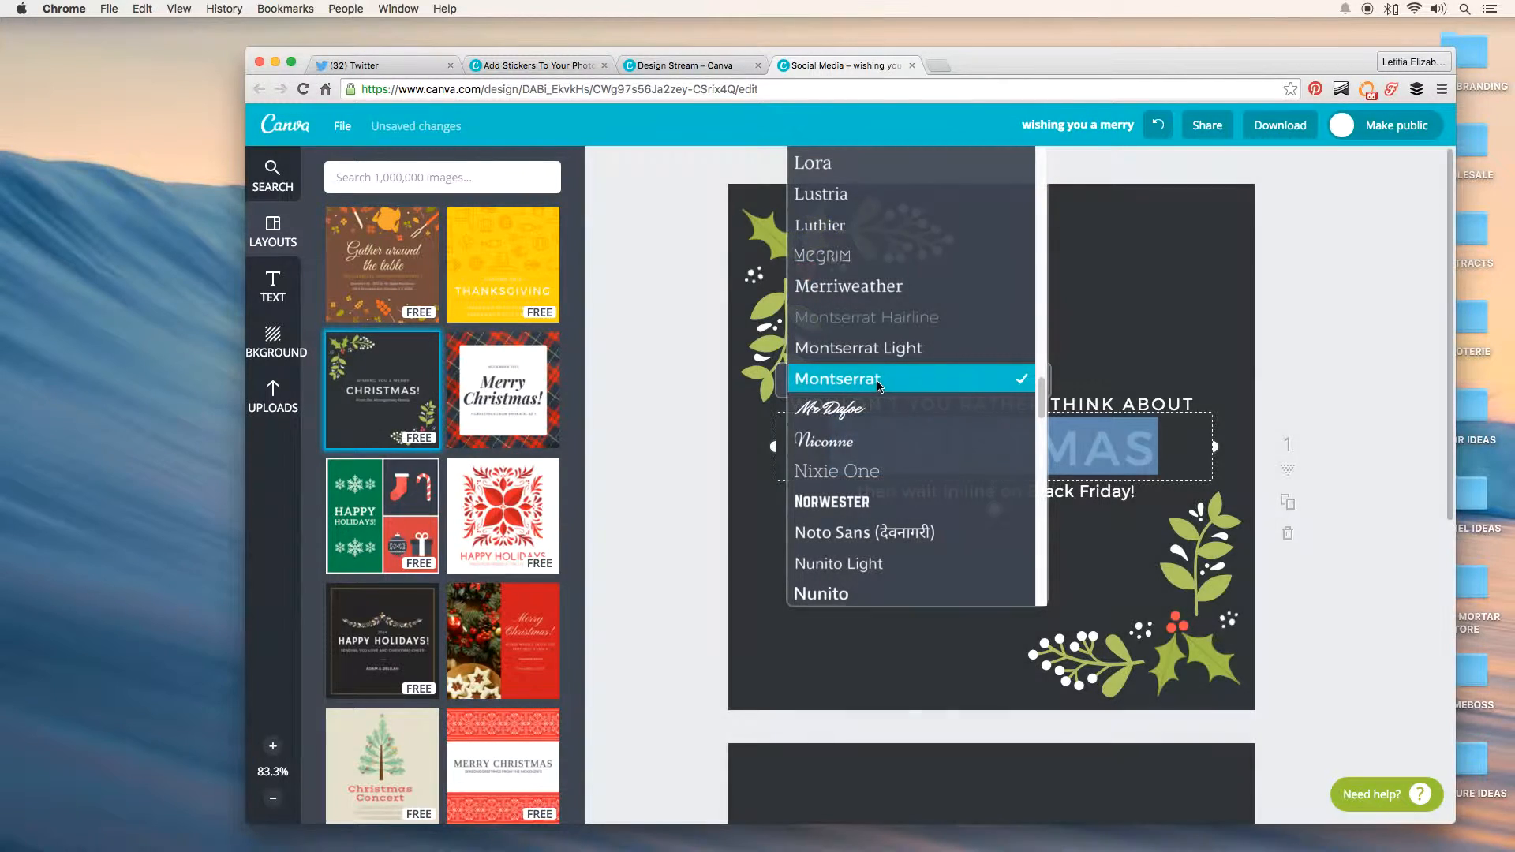
{"action": "left_click", "coordinate": [873, 438]}
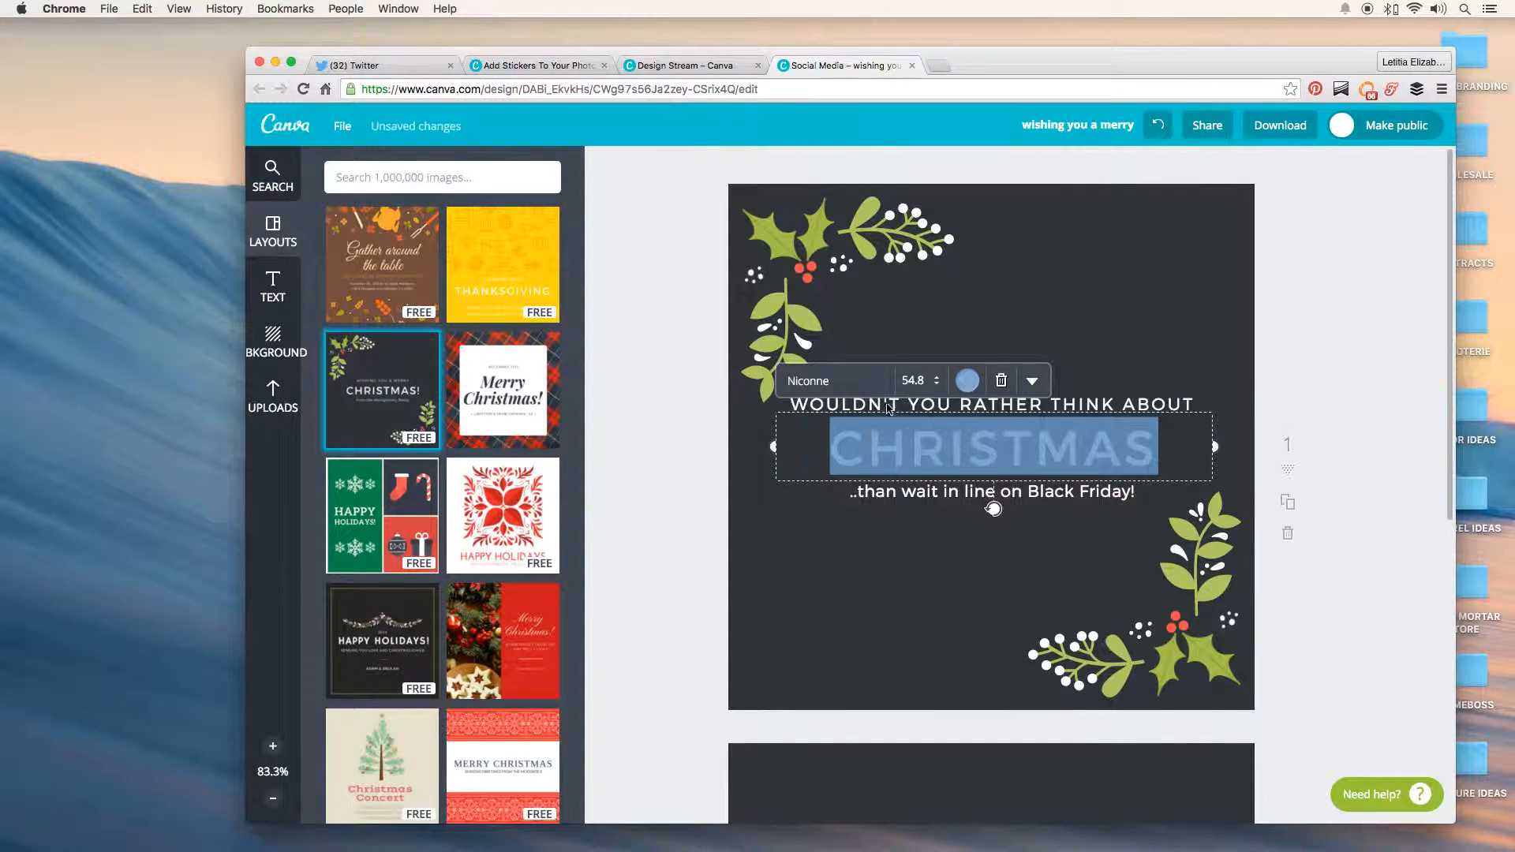
{"action": "left_click", "coordinate": [914, 385]}
{"action": "left_click", "coordinate": [860, 391]}
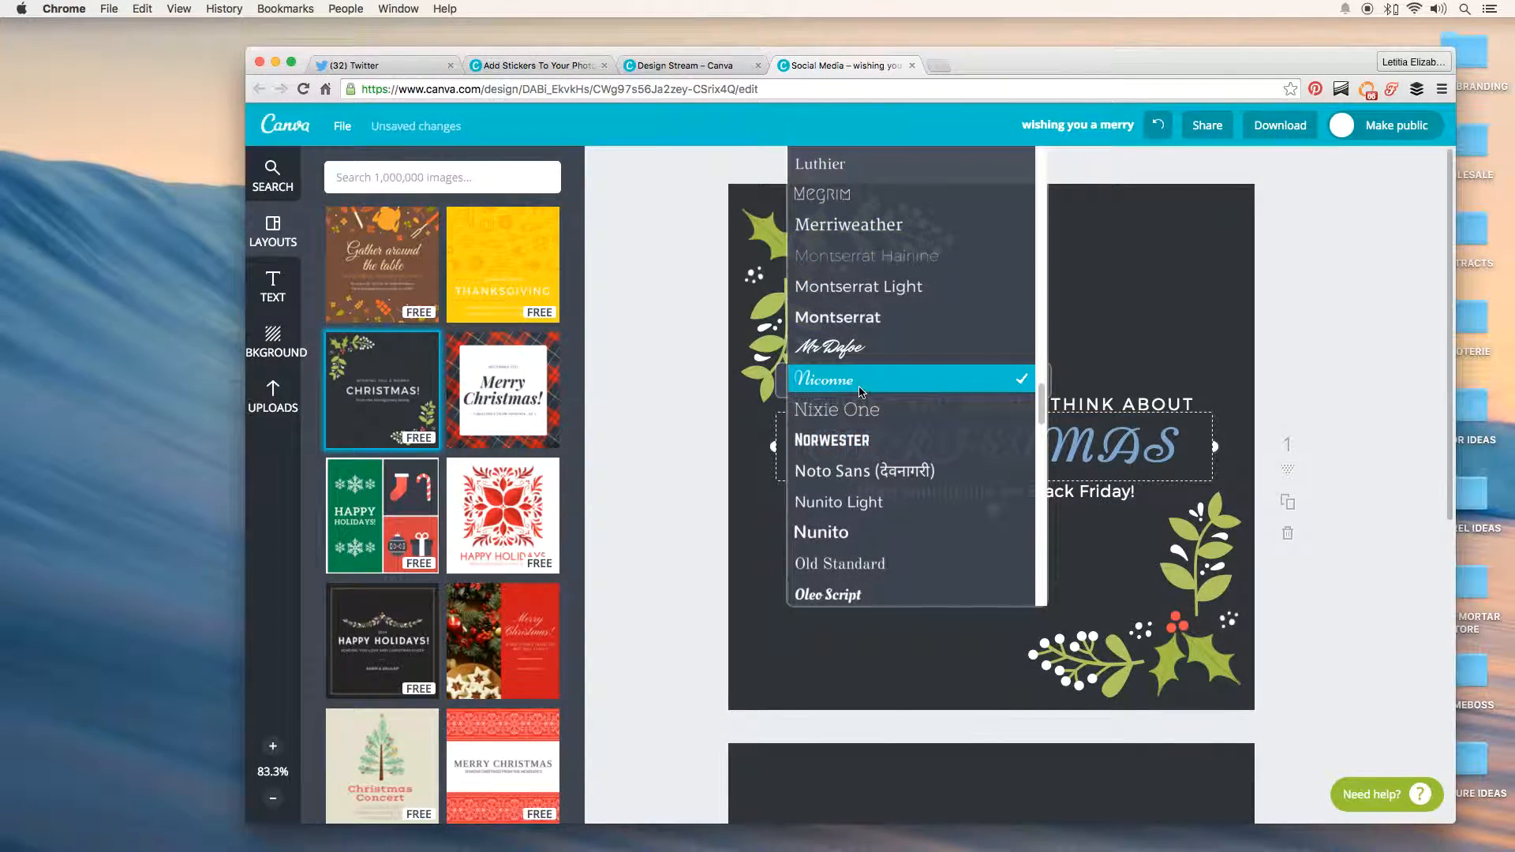
{"action": "left_click", "coordinate": [862, 229]}
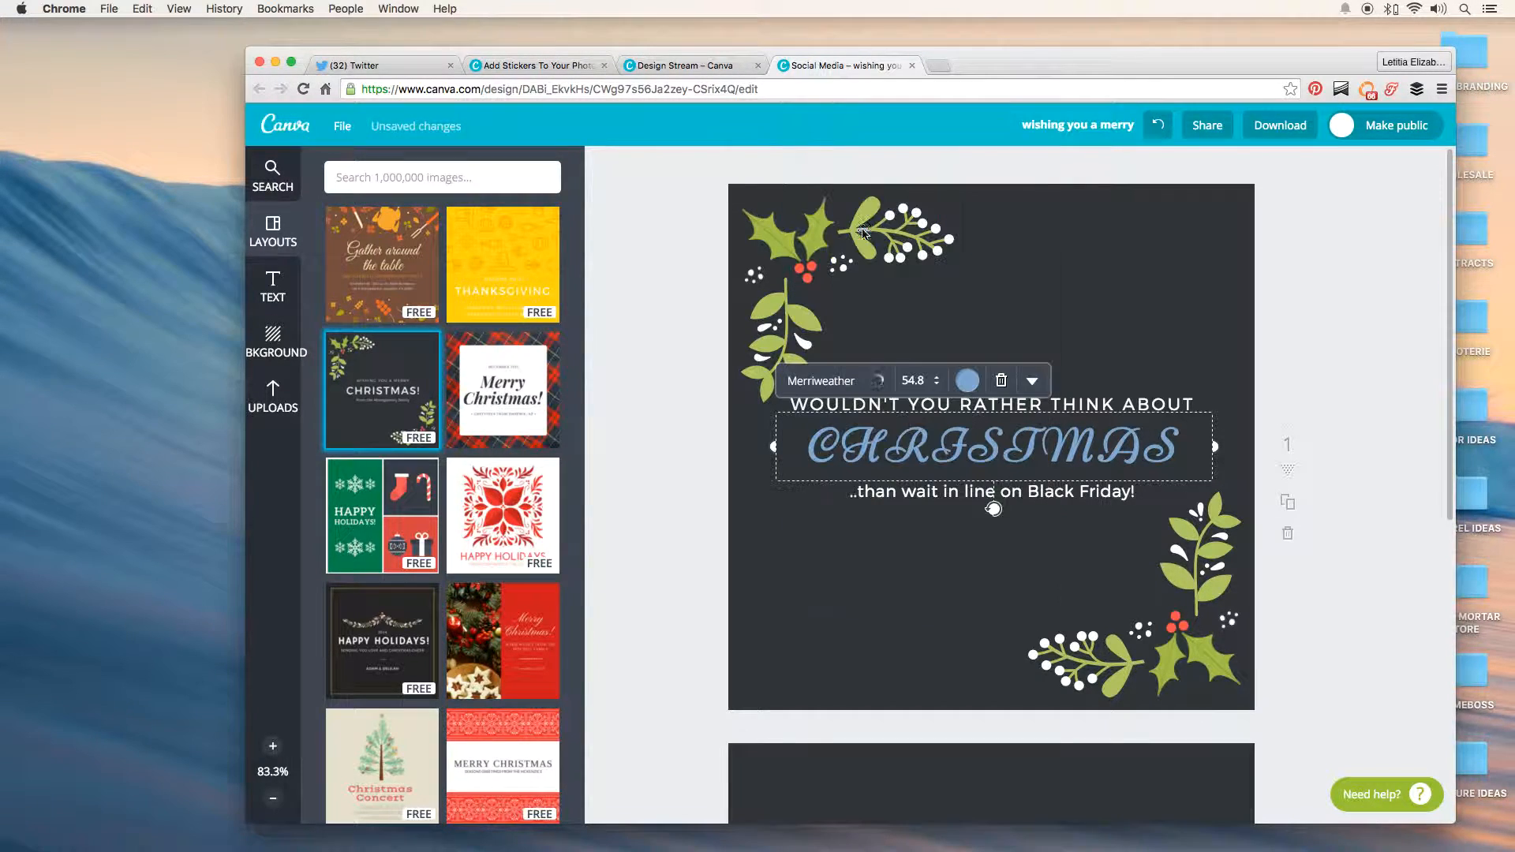
{"action": "left_click", "coordinate": [1238, 365]}
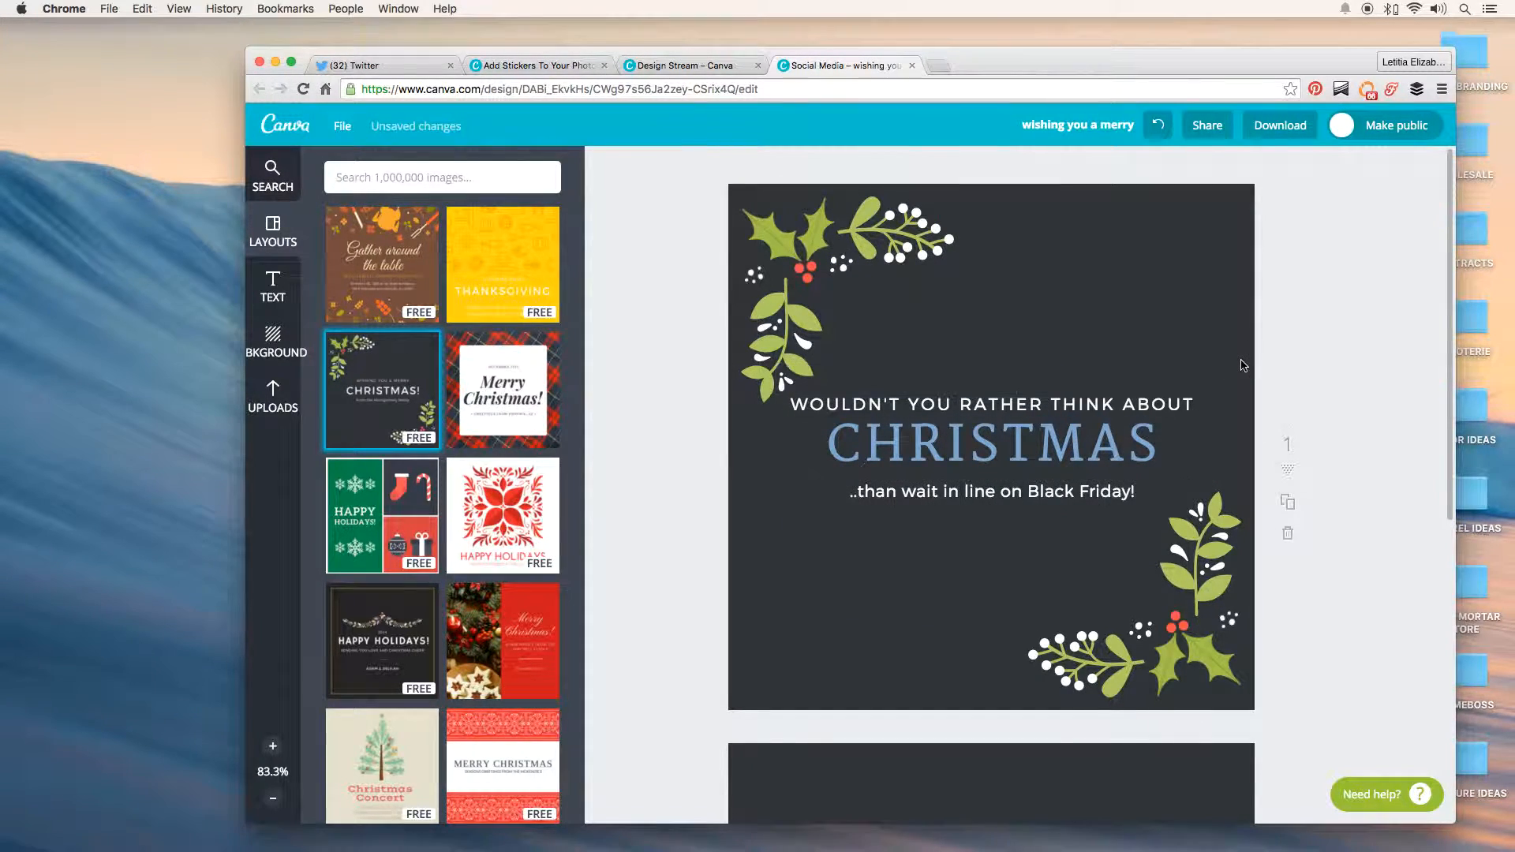
{"action": "scroll", "coordinate": [1036, 439], "scroll_direction": "down", "scroll_amount": 3}
{"action": "scroll", "coordinate": [1035, 439], "scroll_direction": "down", "scroll_amount": 4}
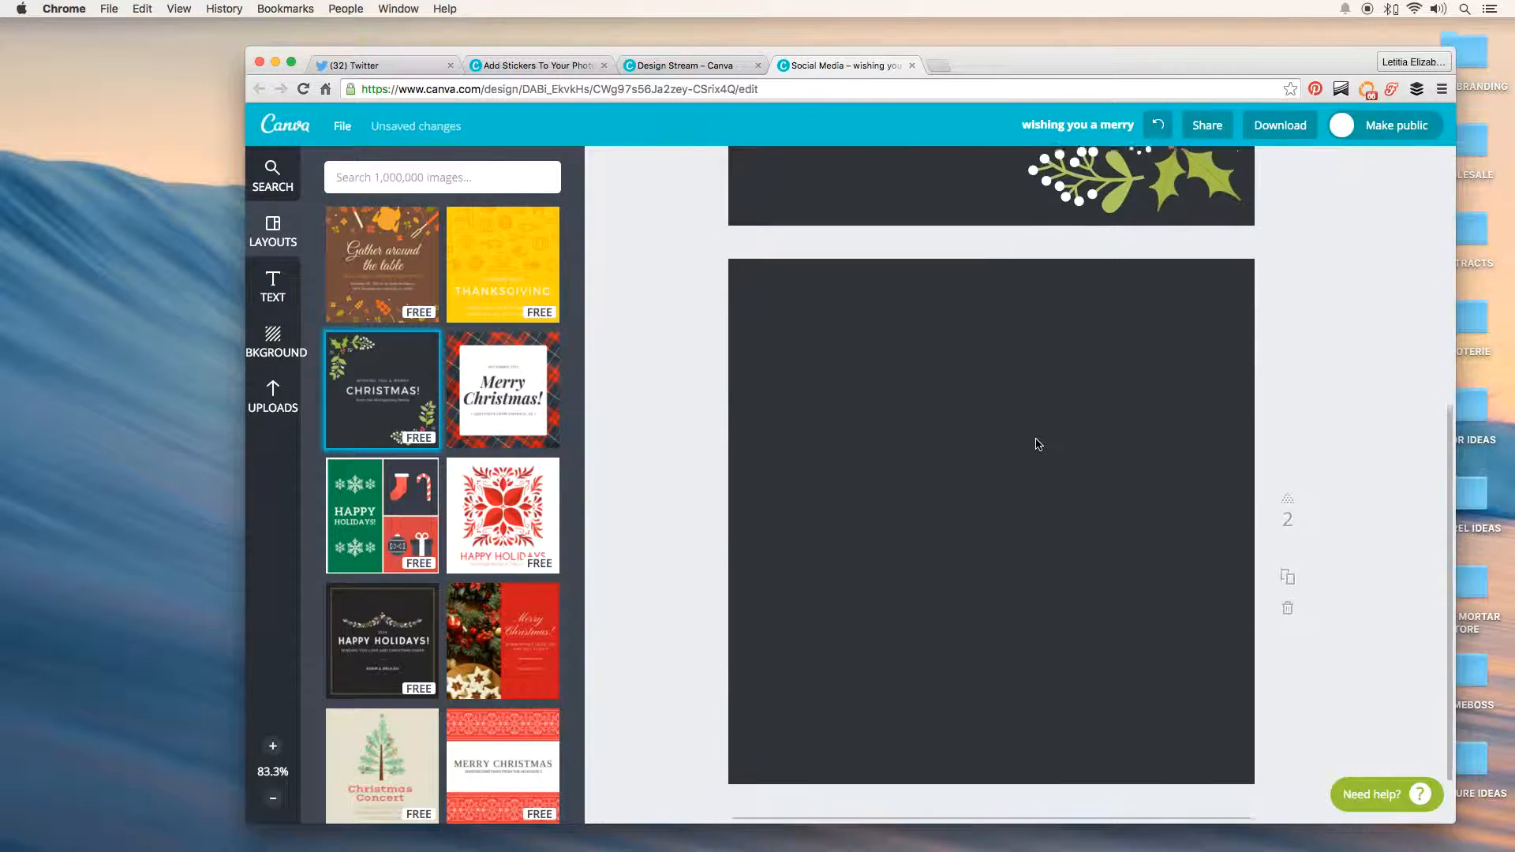
{"action": "scroll", "coordinate": [1034, 439], "scroll_direction": "up", "scroll_amount": 7}
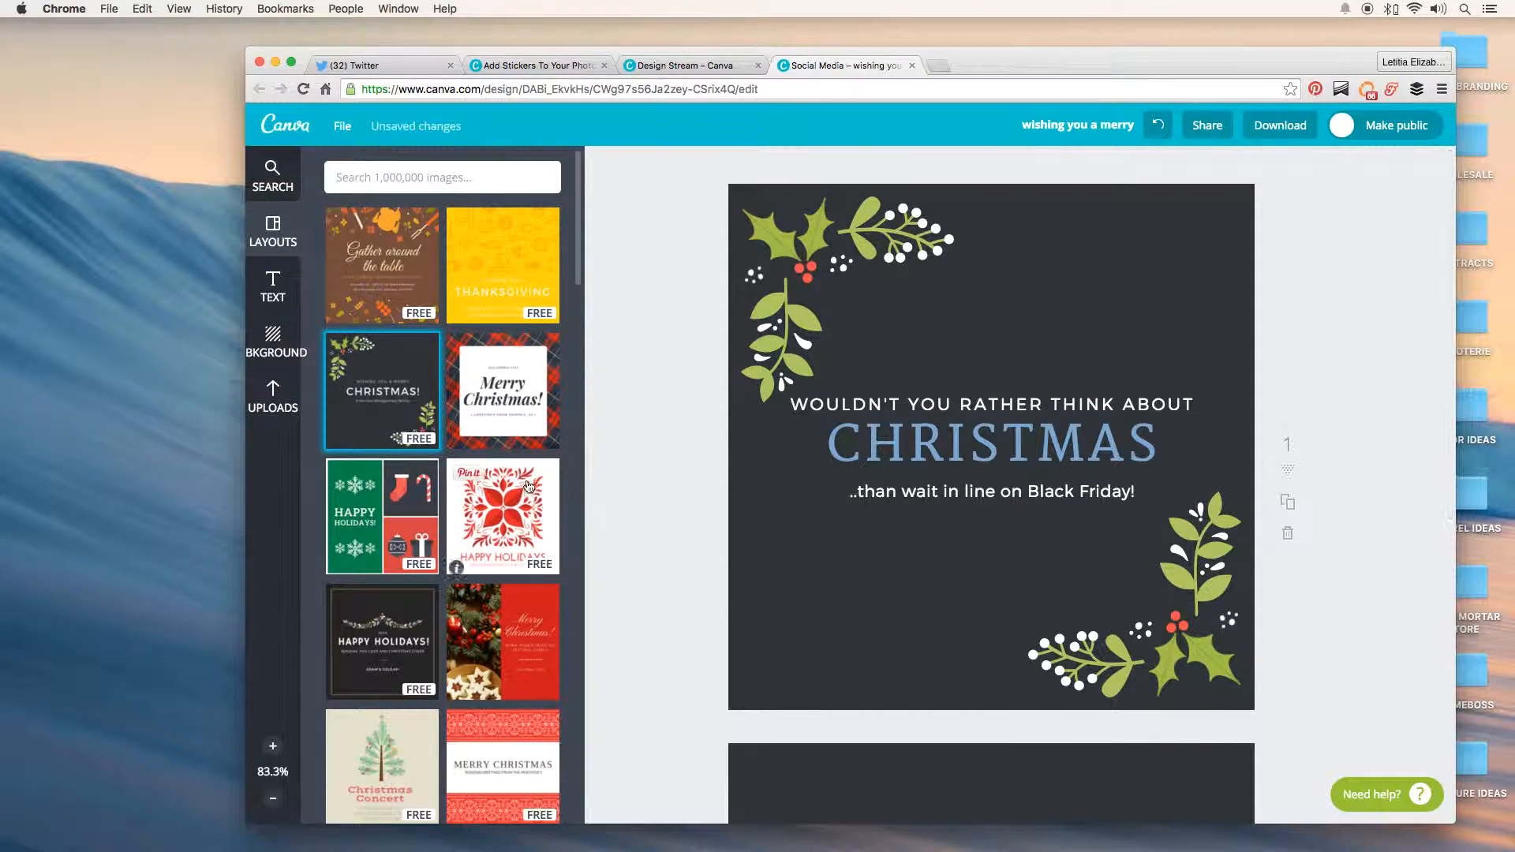
Step: Try adding a heading text box near the top of the first page and delete it
{"action": "left_click", "coordinate": [278, 289]}
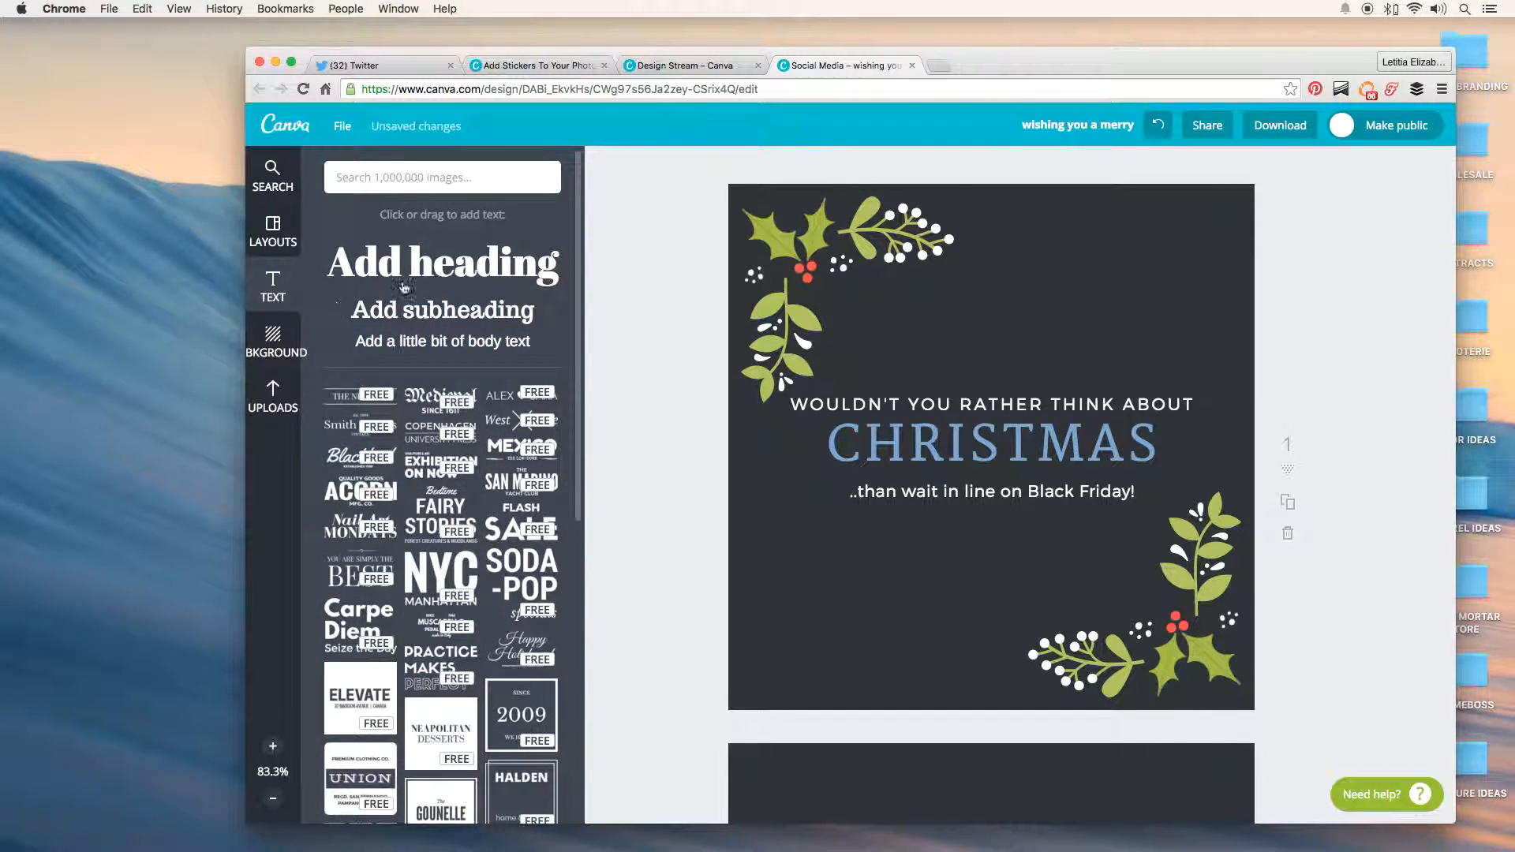
{"action": "left_click_drag", "start_coordinate": [411, 269], "coordinate": [1000, 294]}
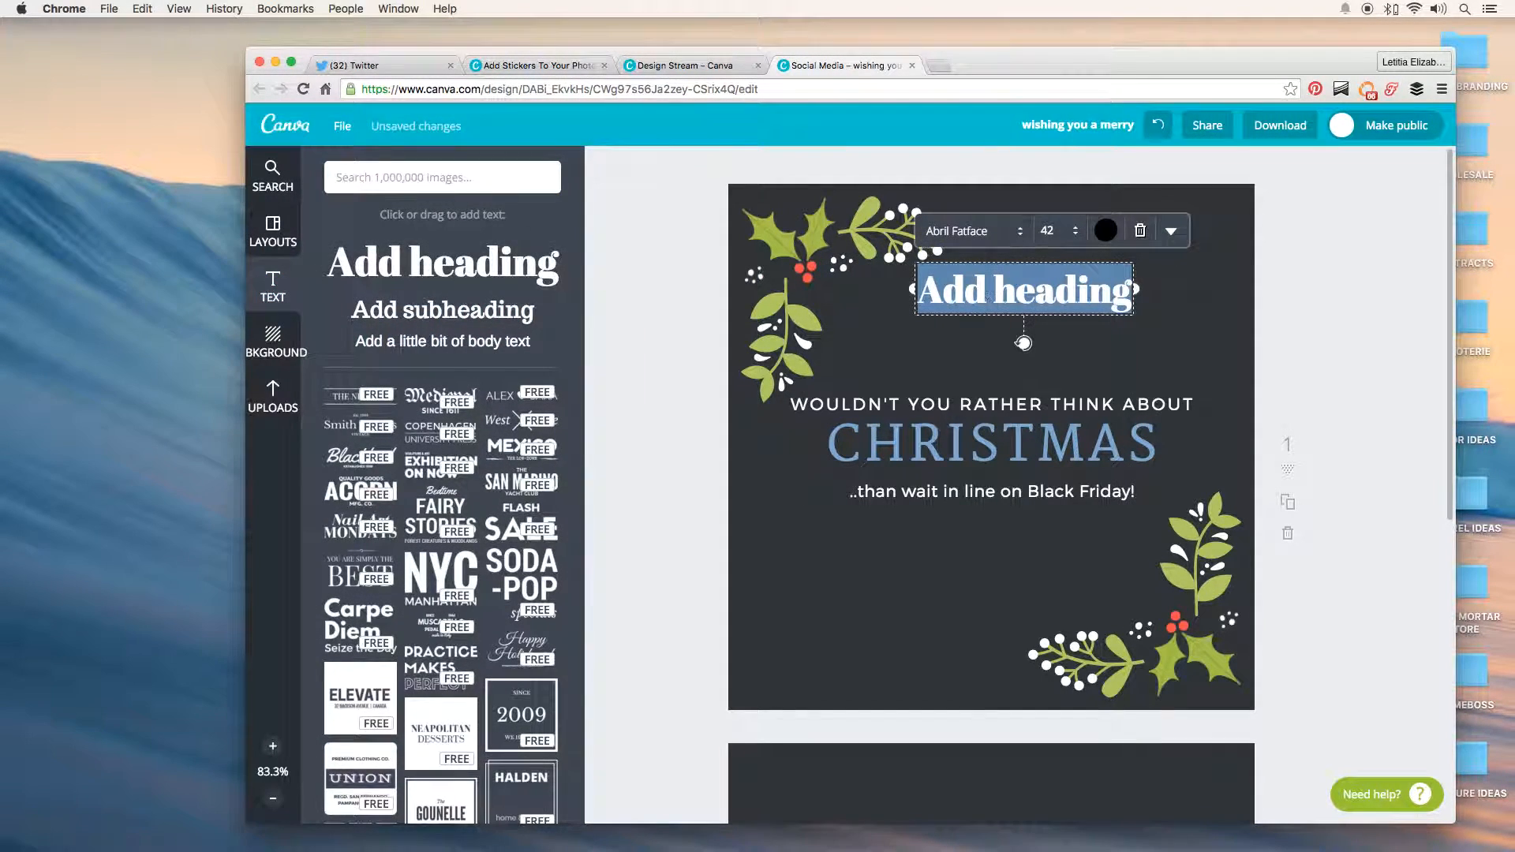
{"action": "left_click", "coordinate": [1141, 231]}
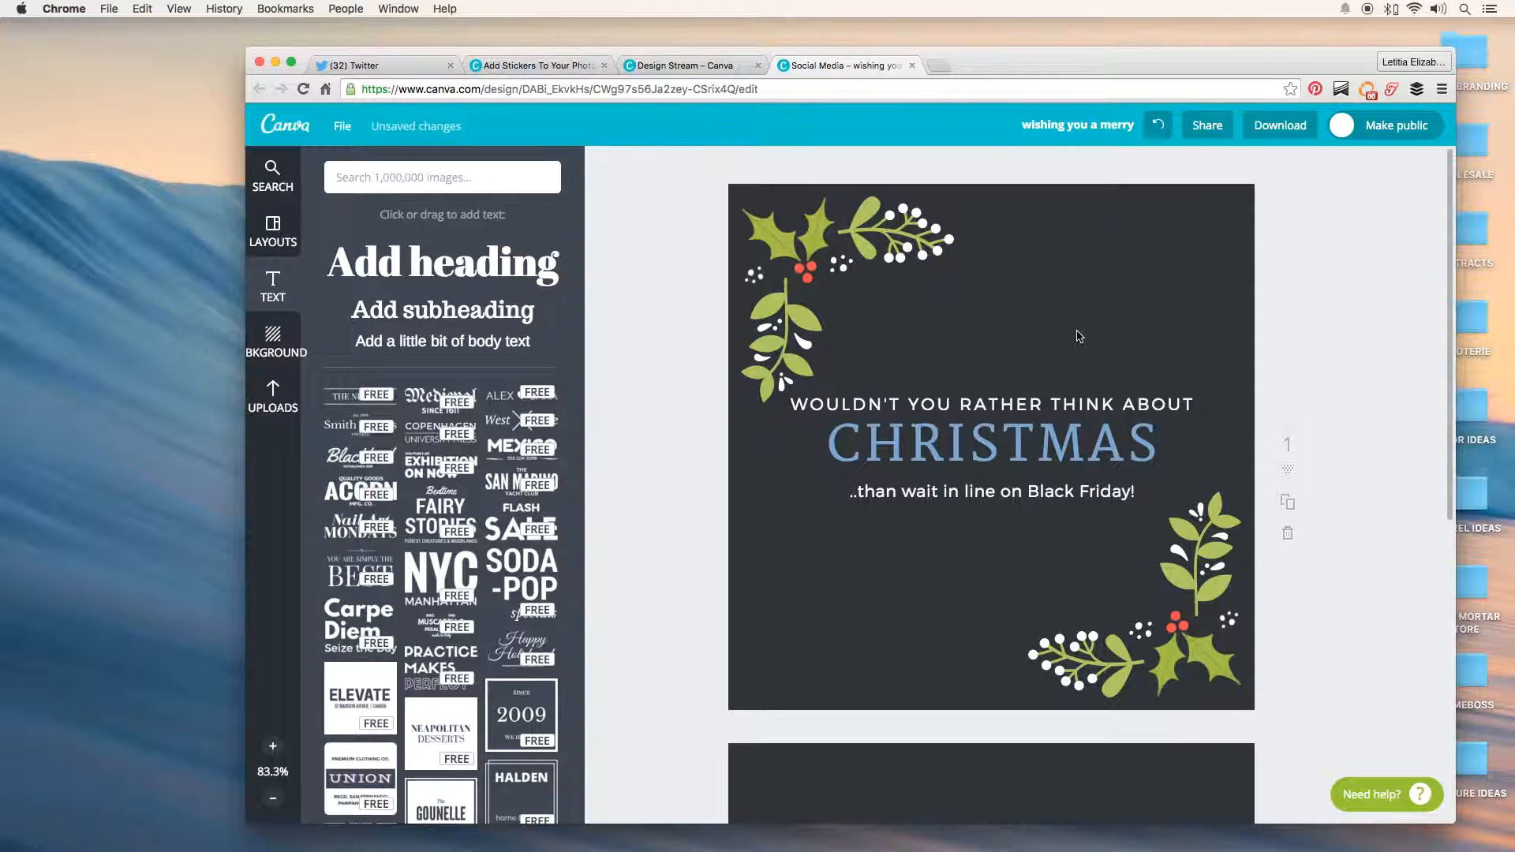
Step: Browse the ready-made text designs, try the round "the ALPHA" badge on the first page and delete it
{"action": "scroll", "coordinate": [447, 533], "scroll_direction": "down", "scroll_amount": 4}
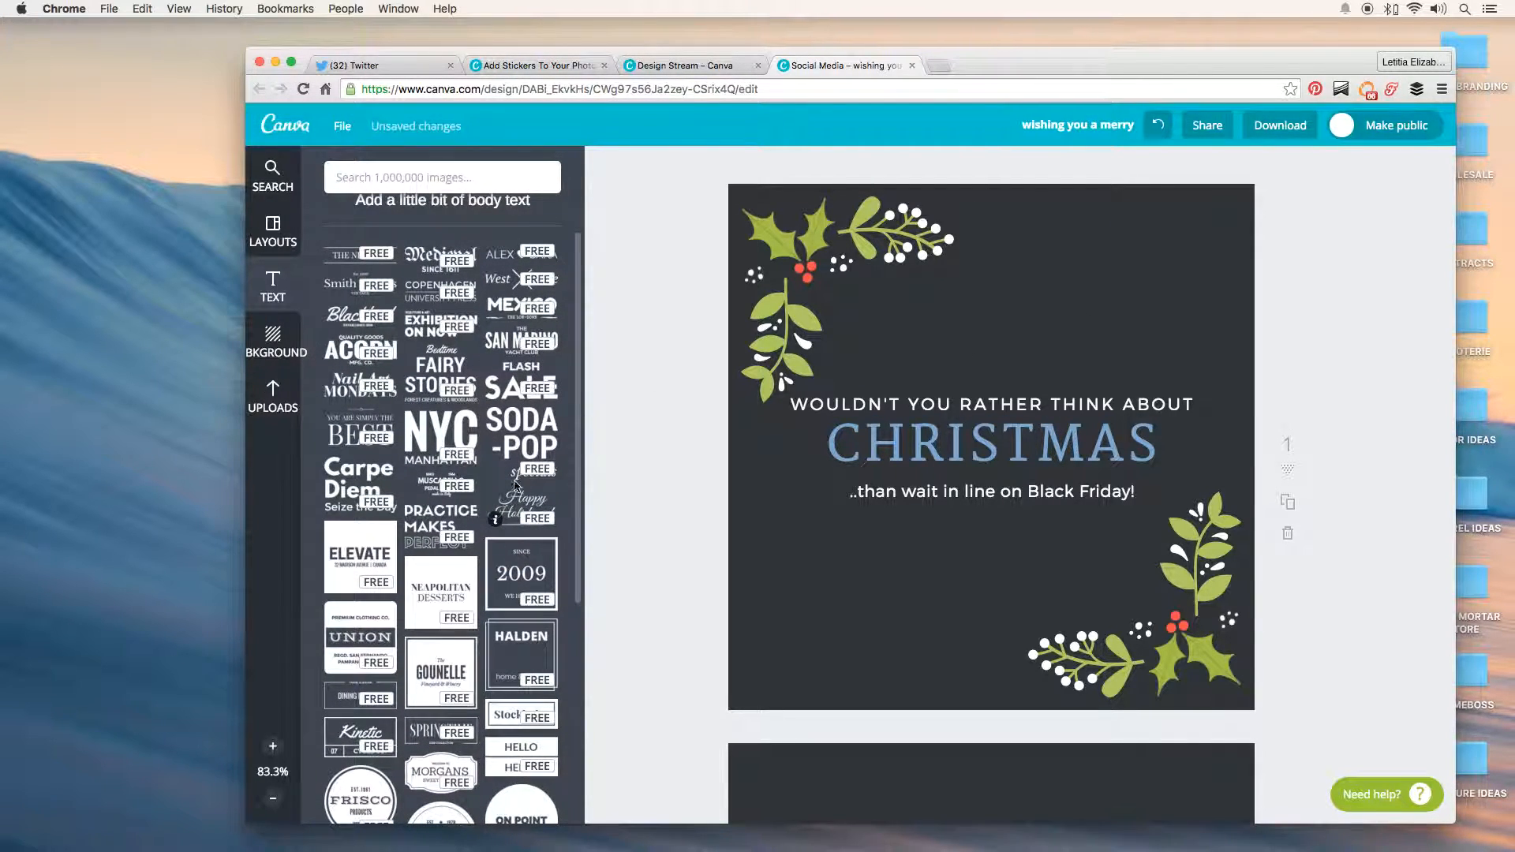
{"action": "scroll", "coordinate": [471, 467], "scroll_direction": "down", "scroll_amount": 15}
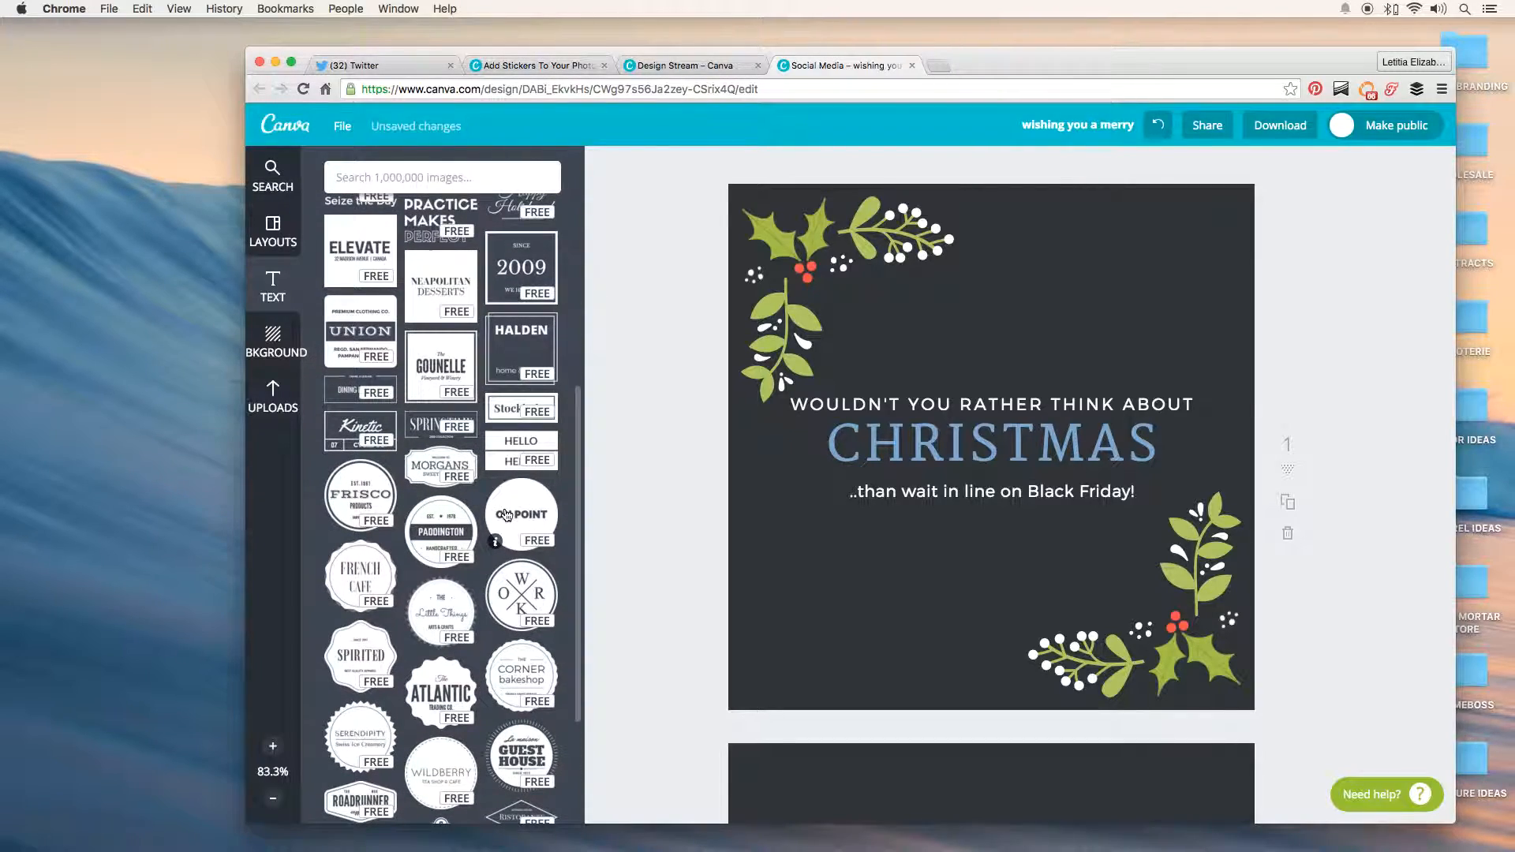
{"action": "scroll", "coordinate": [505, 514], "scroll_direction": "down", "scroll_amount": 20}
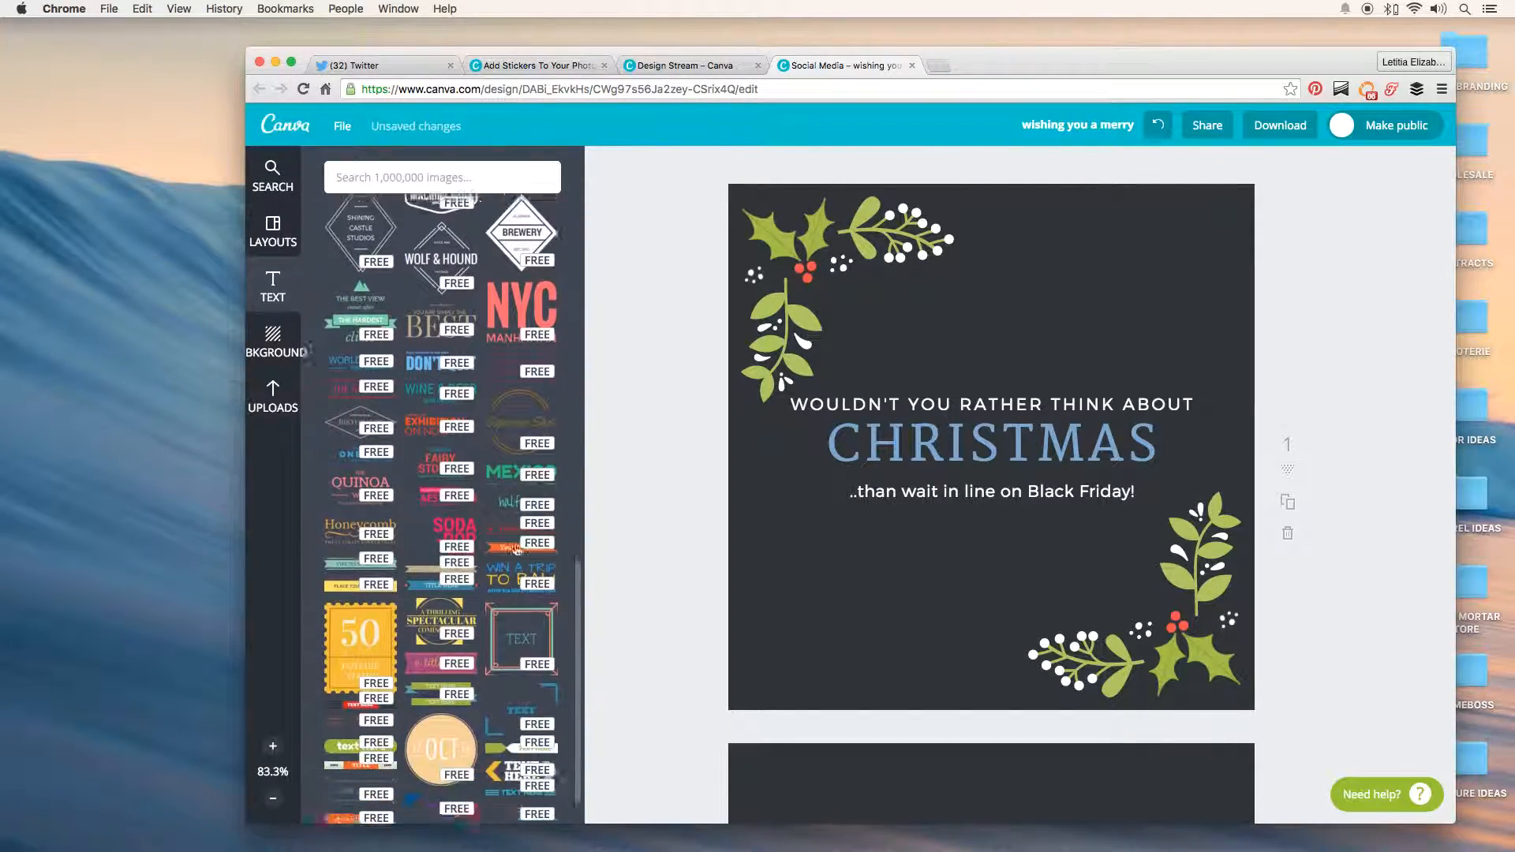
{"action": "scroll", "coordinate": [516, 550], "scroll_direction": "down", "scroll_amount": 15}
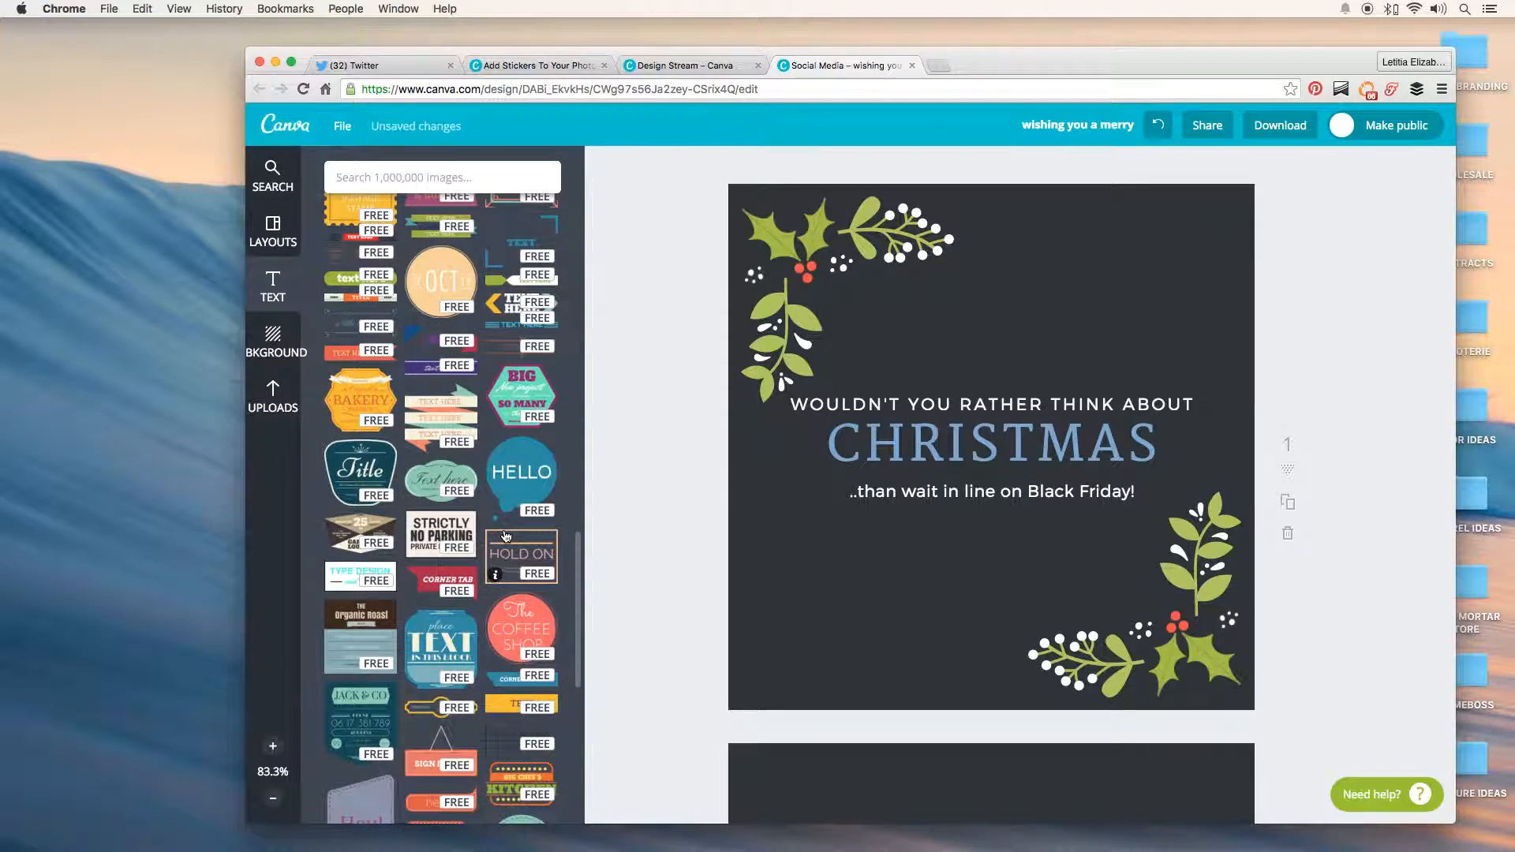
{"action": "scroll", "coordinate": [505, 536], "scroll_direction": "down", "scroll_amount": 10}
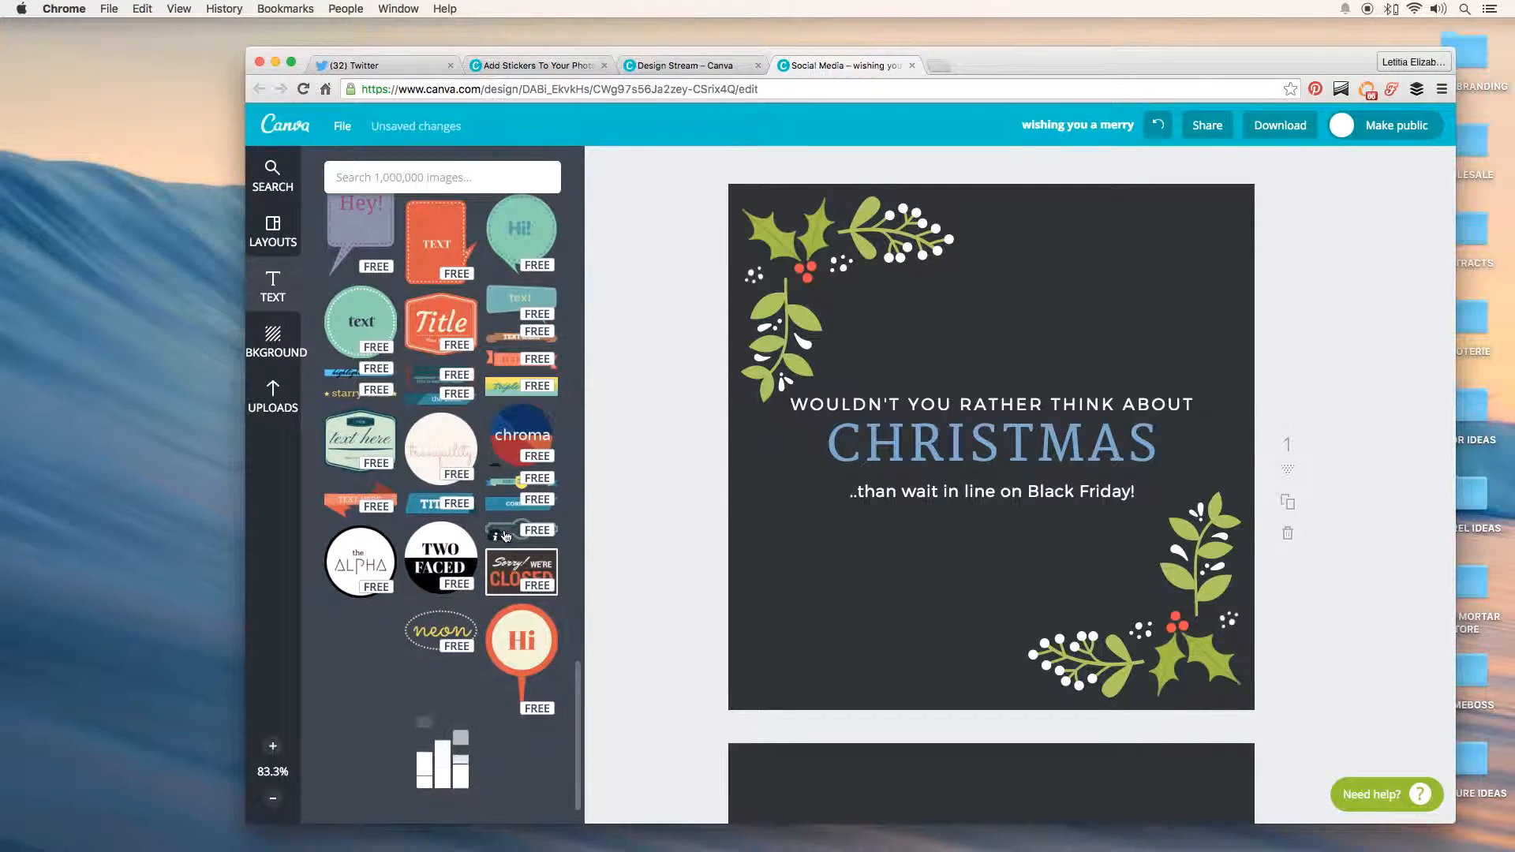
{"action": "left_click_drag", "start_coordinate": [362, 557], "coordinate": [863, 421]}
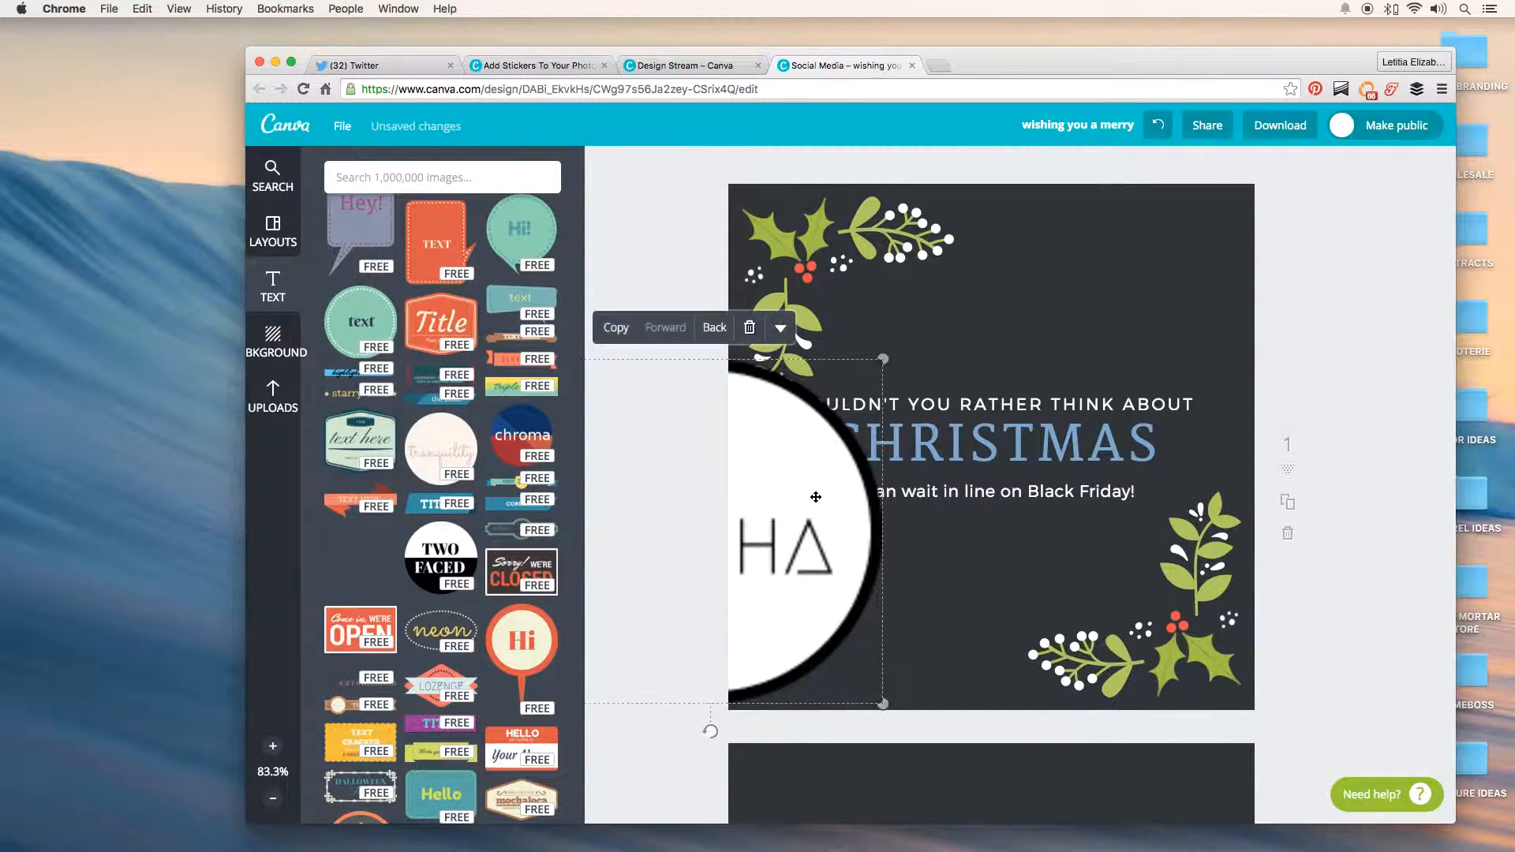
{"action": "left_click", "coordinate": [750, 328]}
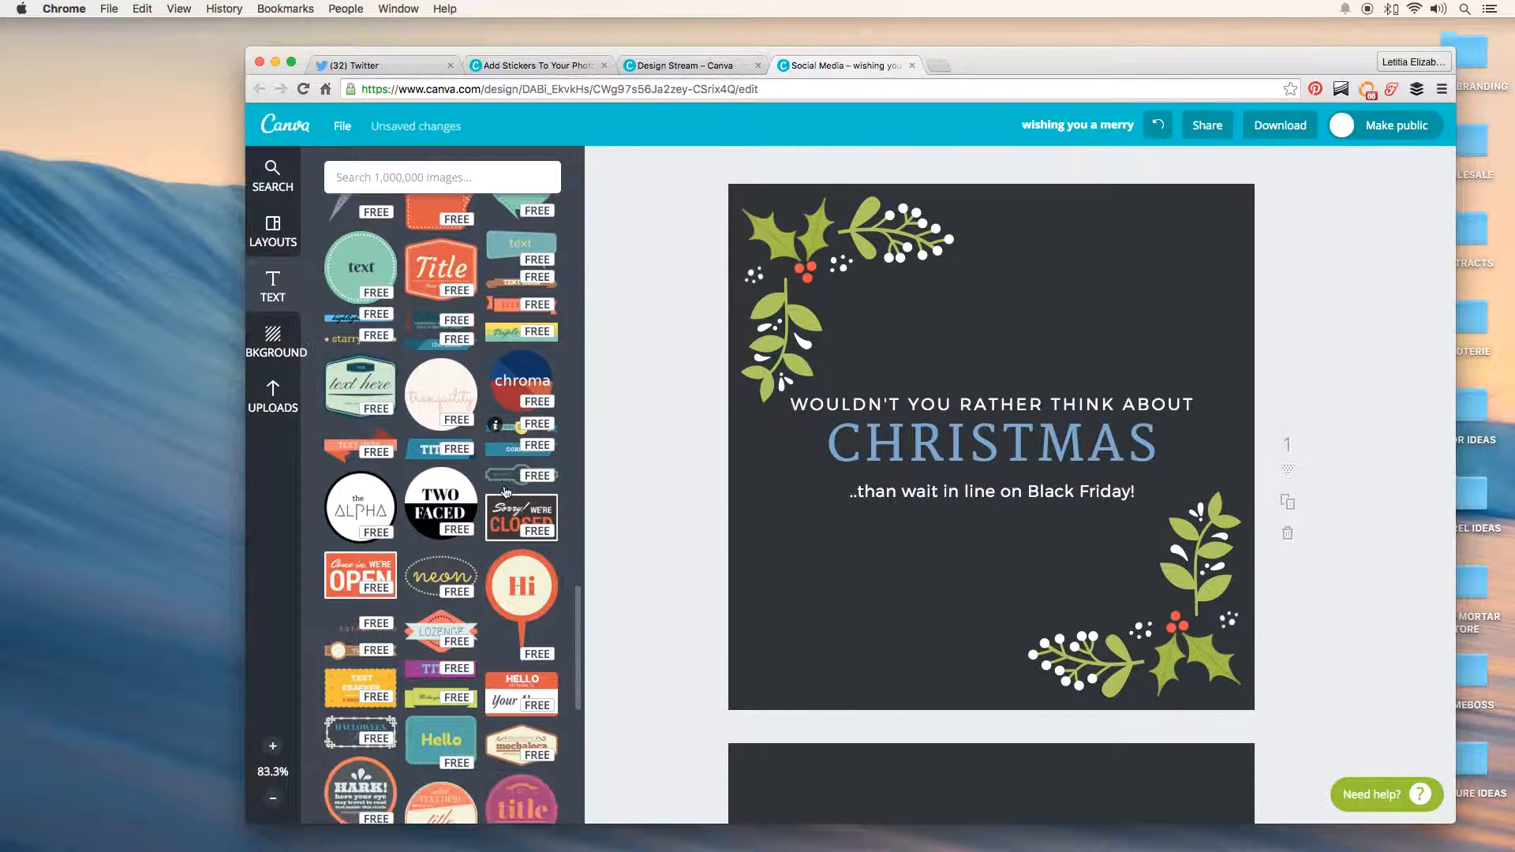
Step: Look through the remaining text designs, try the framed "HOLD ON" one on the first page and delete it
{"action": "scroll", "coordinate": [506, 493], "scroll_direction": "down", "scroll_amount": 15}
{"action": "scroll", "coordinate": [506, 493], "scroll_direction": "down", "scroll_amount": 1}
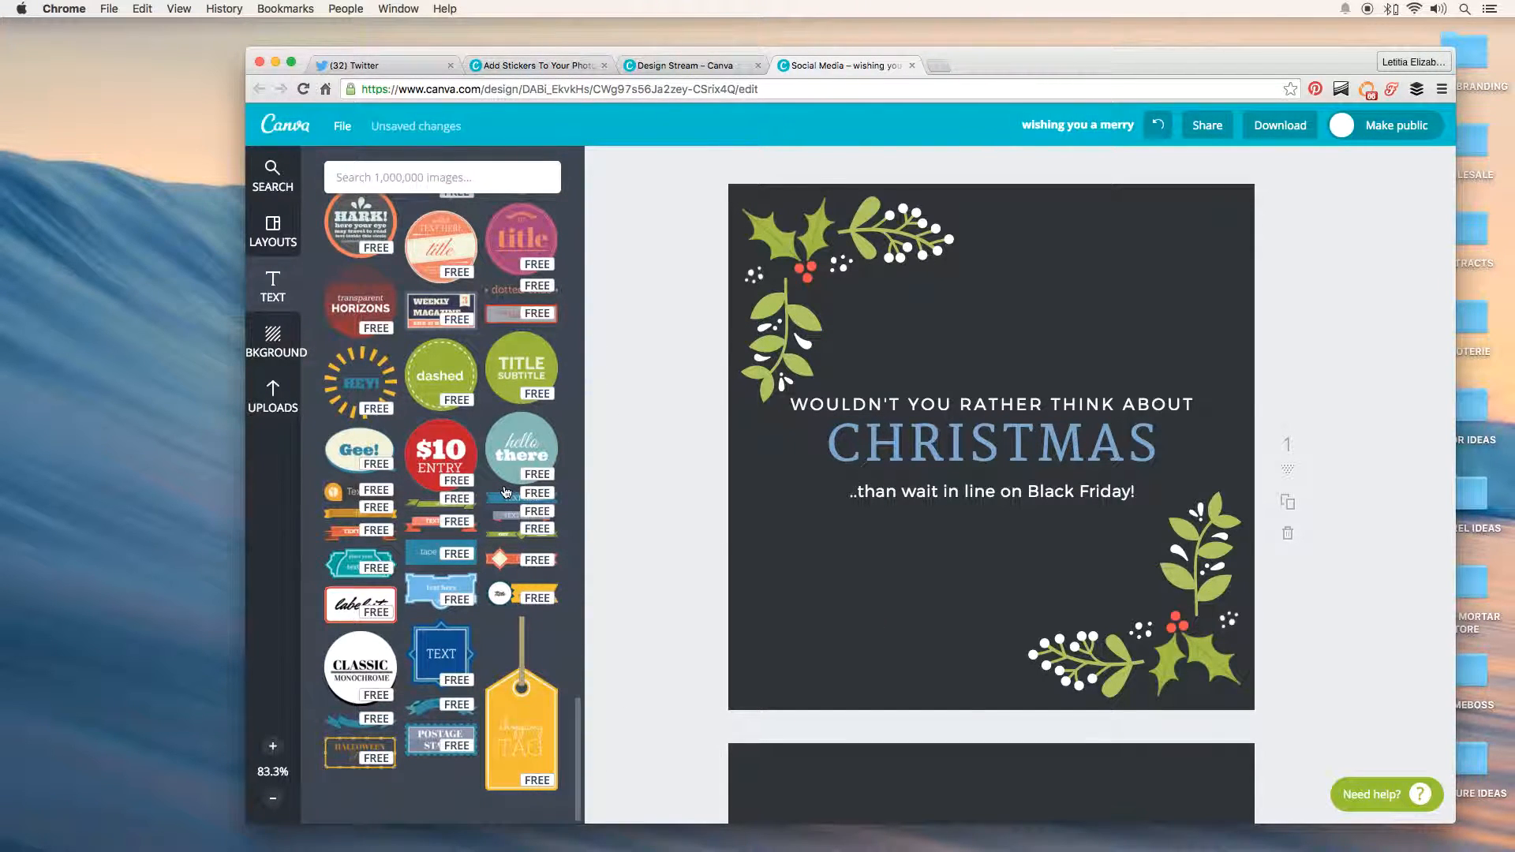
{"action": "scroll", "coordinate": [506, 493], "scroll_direction": "up", "scroll_amount": 15}
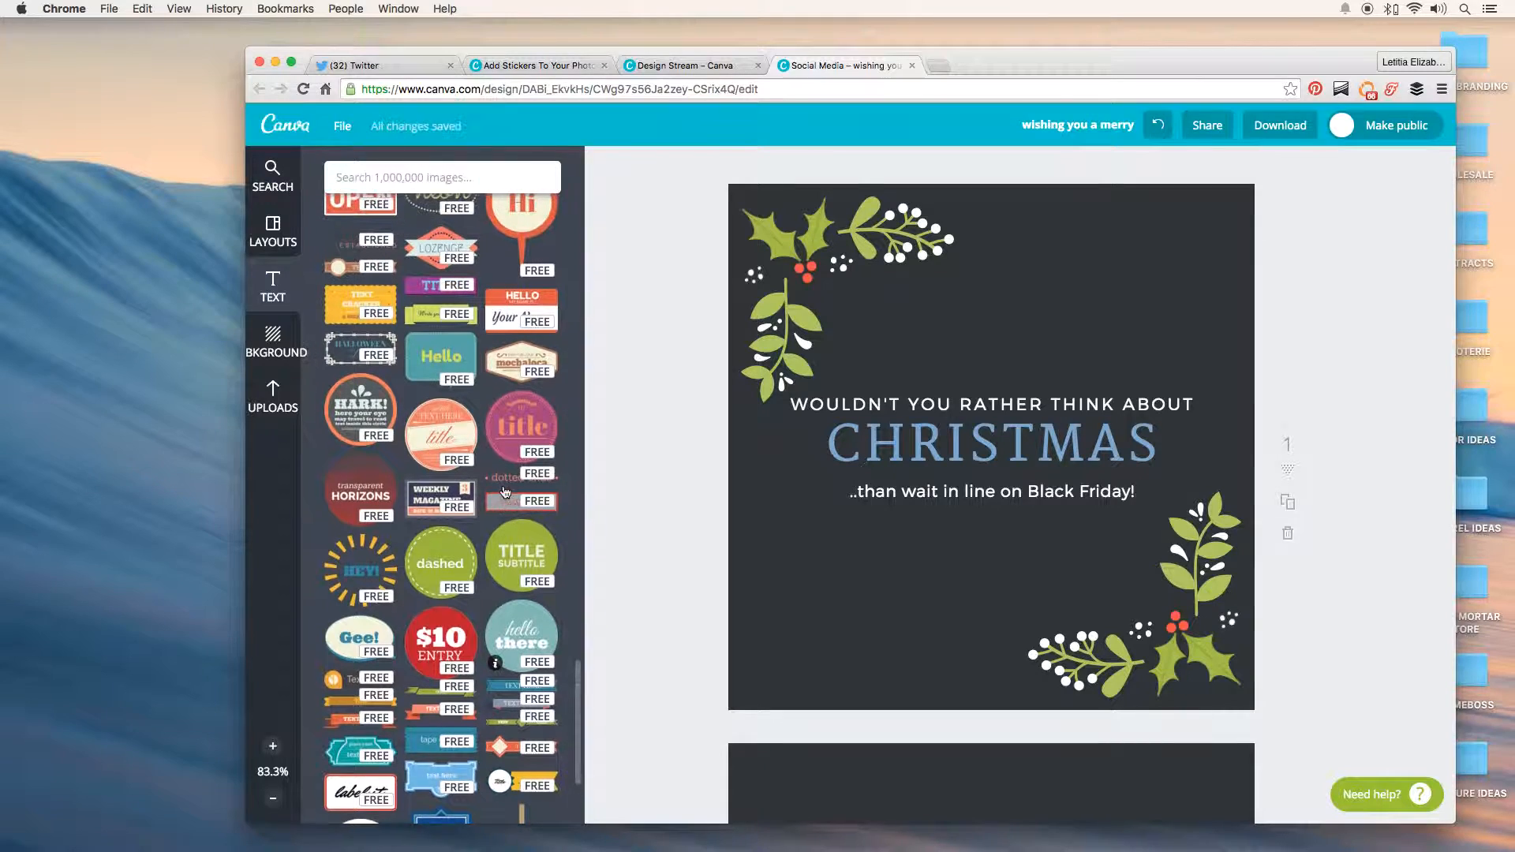
{"action": "scroll", "coordinate": [506, 493], "scroll_direction": "up", "scroll_amount": 9}
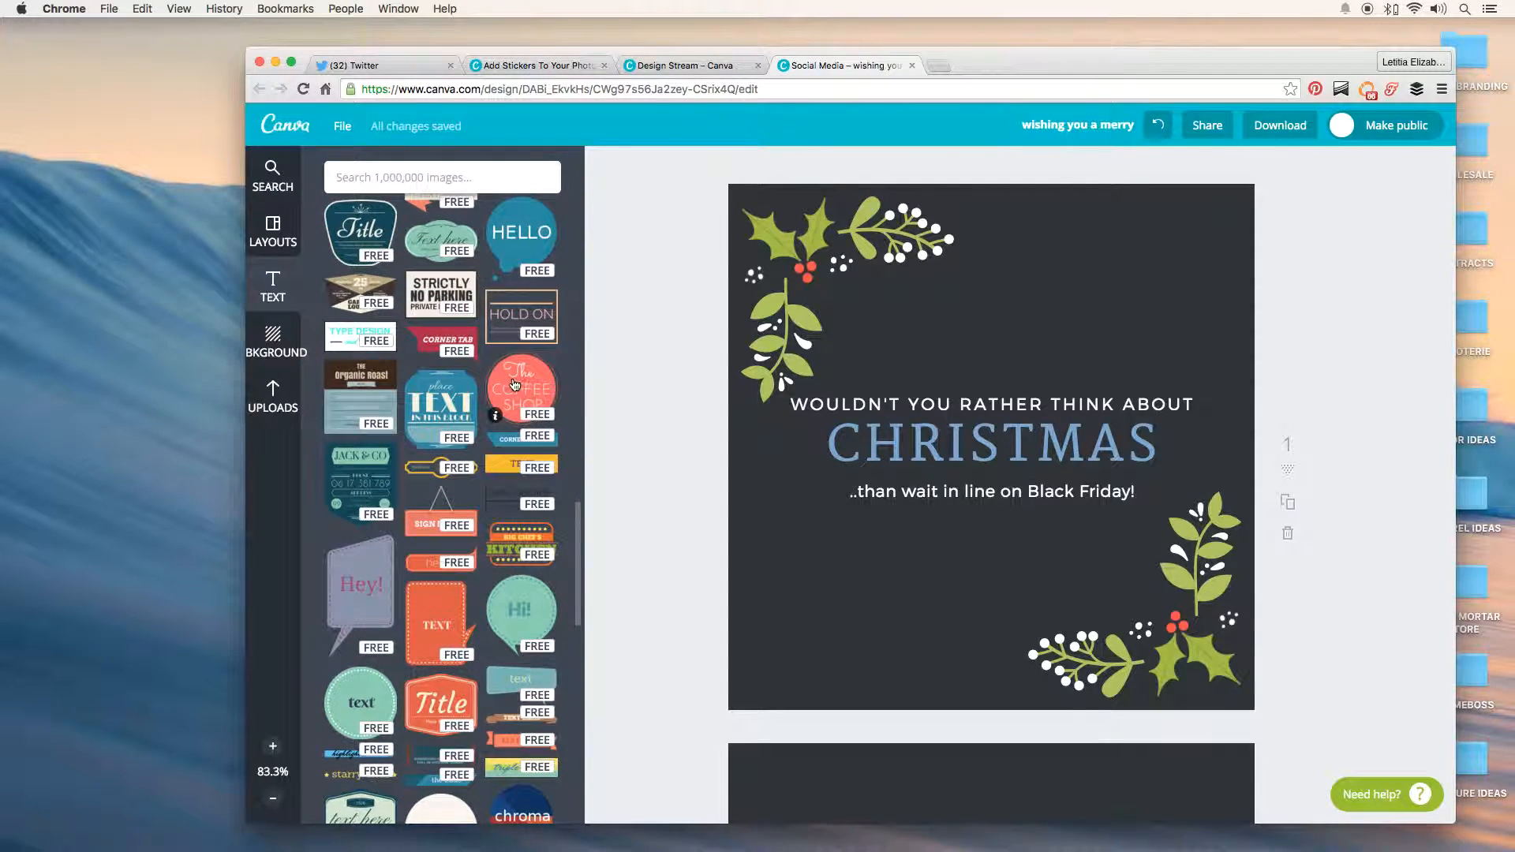
{"action": "scroll", "coordinate": [512, 351], "scroll_direction": "up", "scroll_amount": 3}
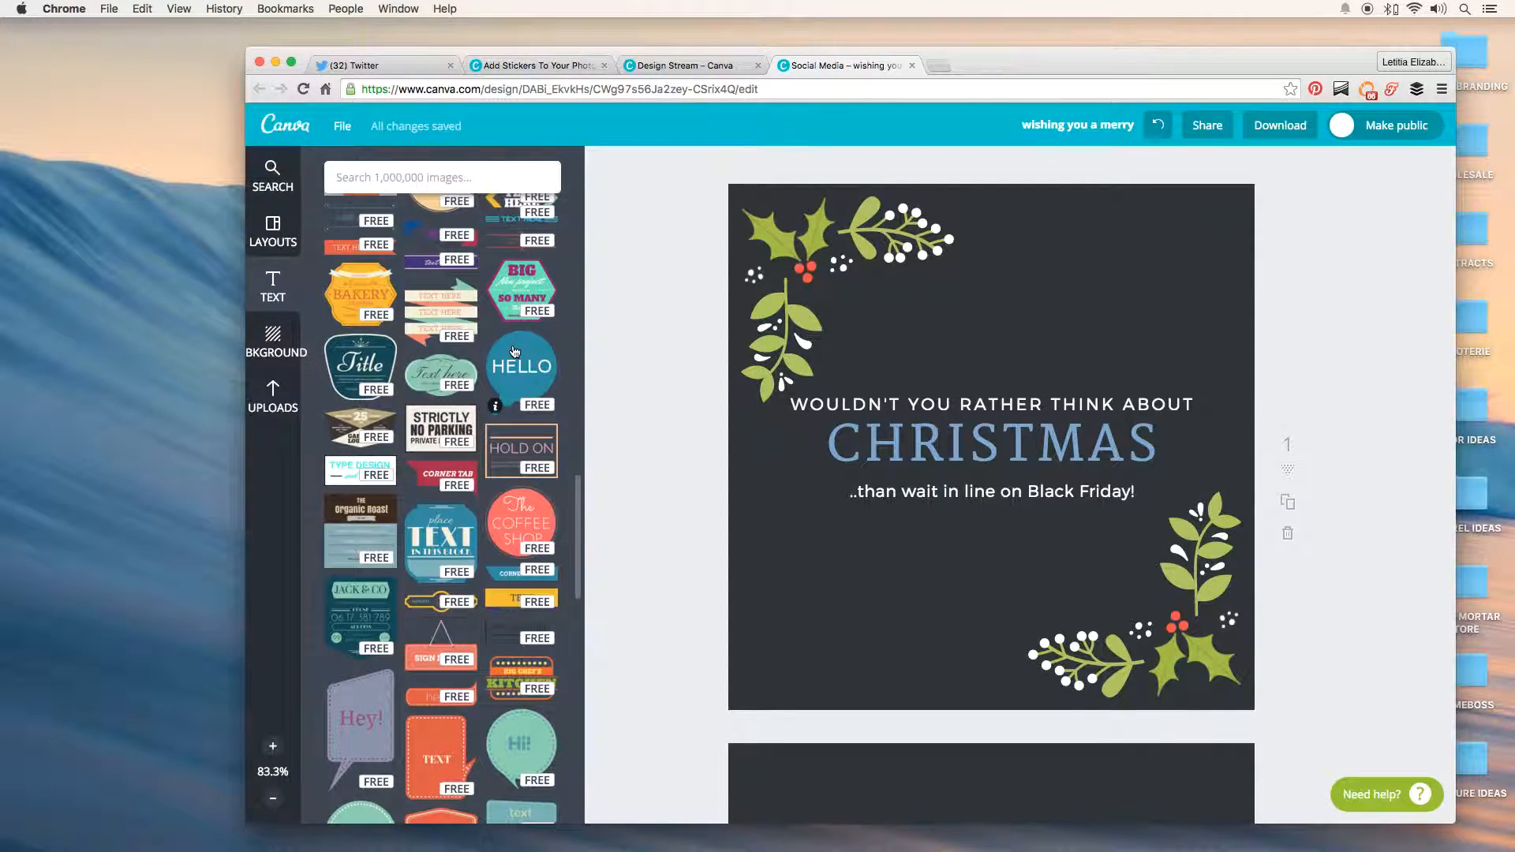
{"action": "left_click_drag", "start_coordinate": [543, 447], "coordinate": [821, 565]}
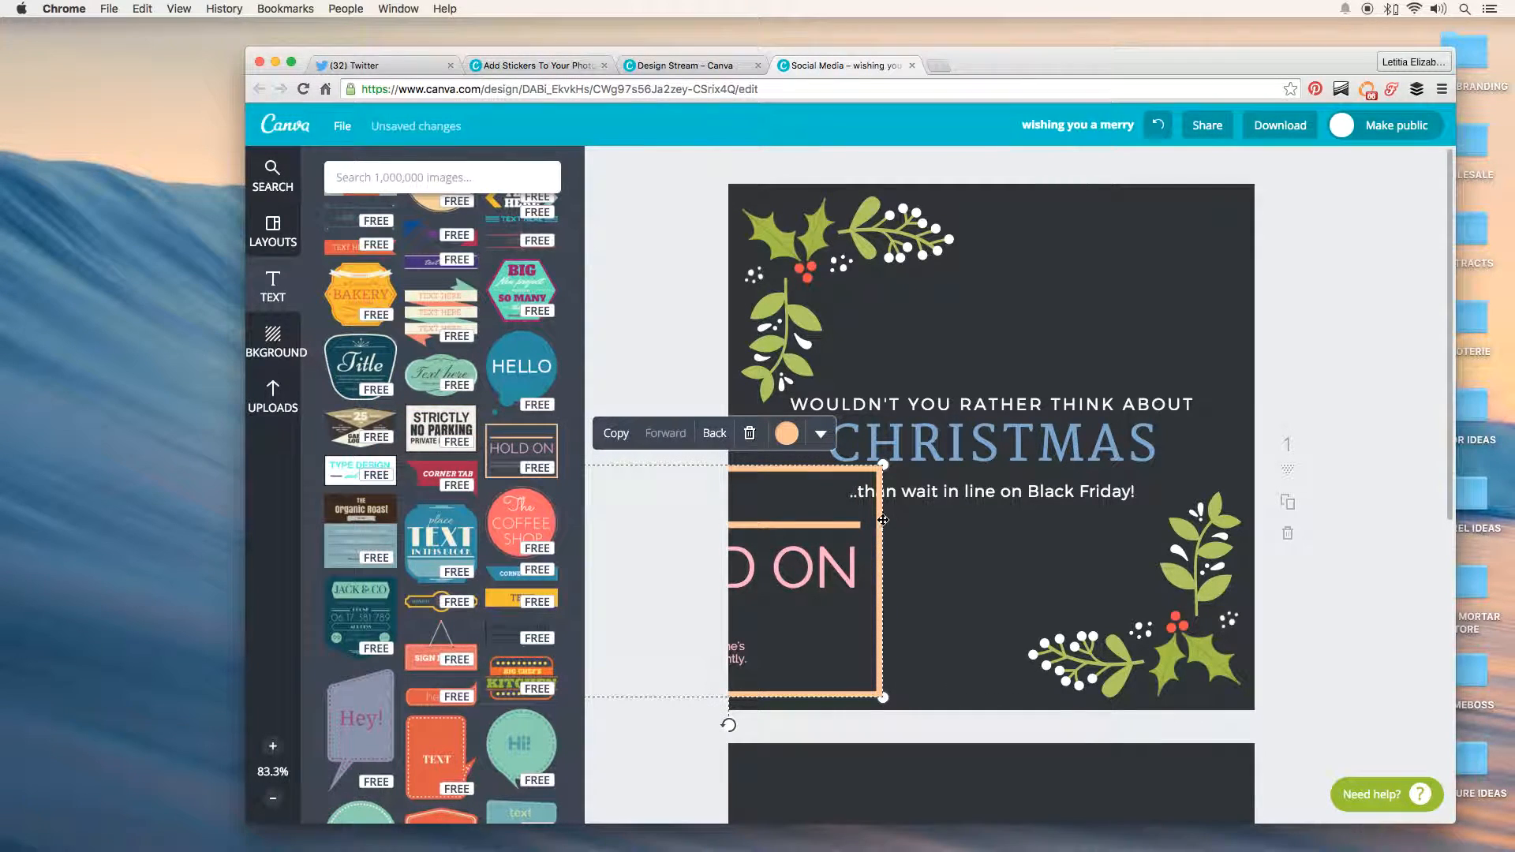
{"action": "left_click", "coordinate": [749, 433]}
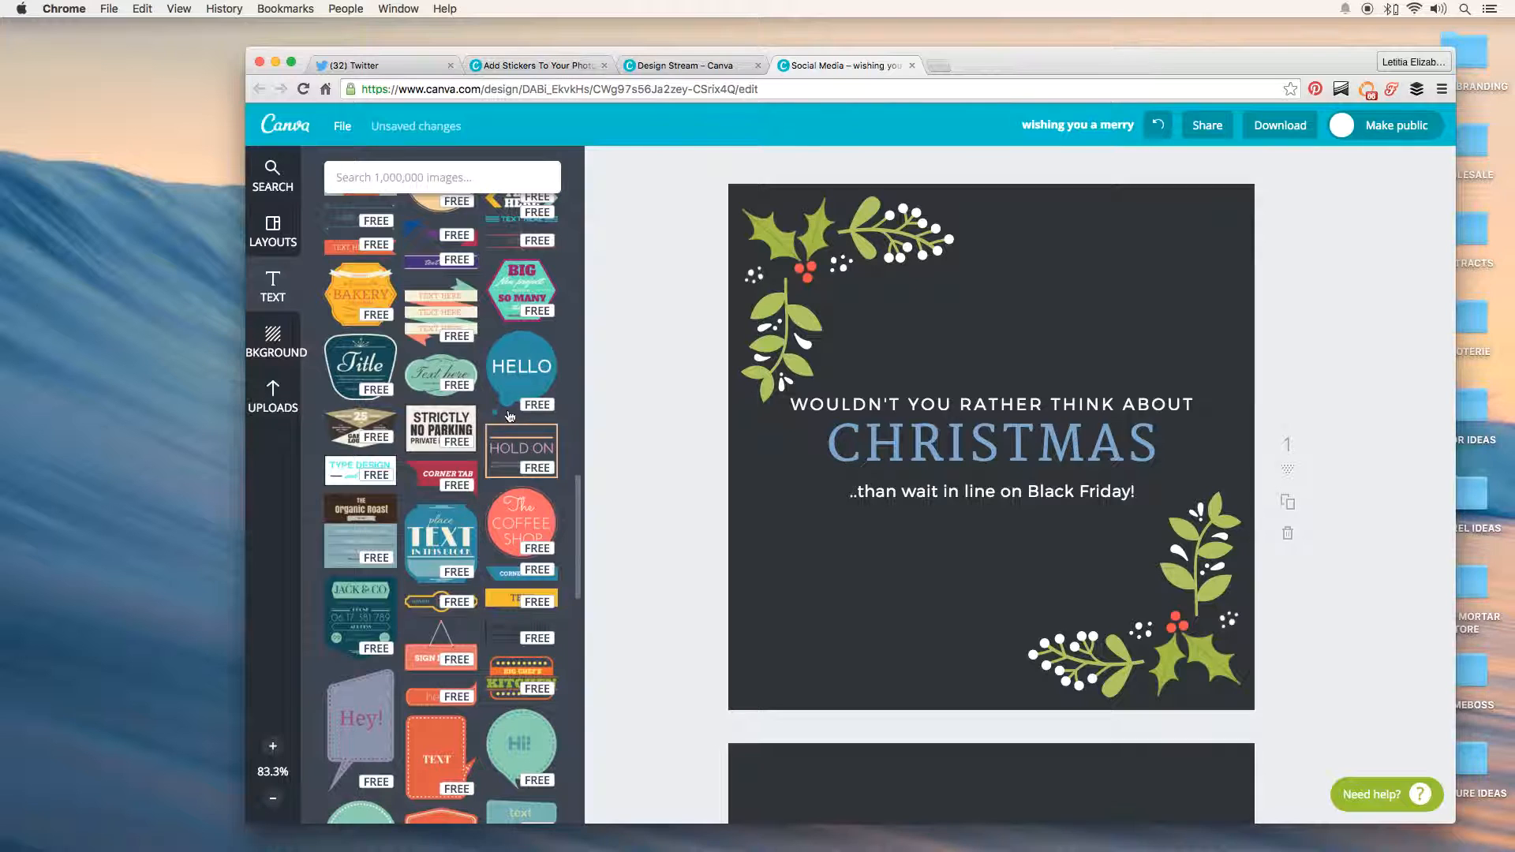
Step: Try the red-lined "TEXT HERE" banner above the opening text line, shrink it and delete it
{"action": "left_click_drag", "start_coordinate": [508, 237], "coordinate": [878, 294]}
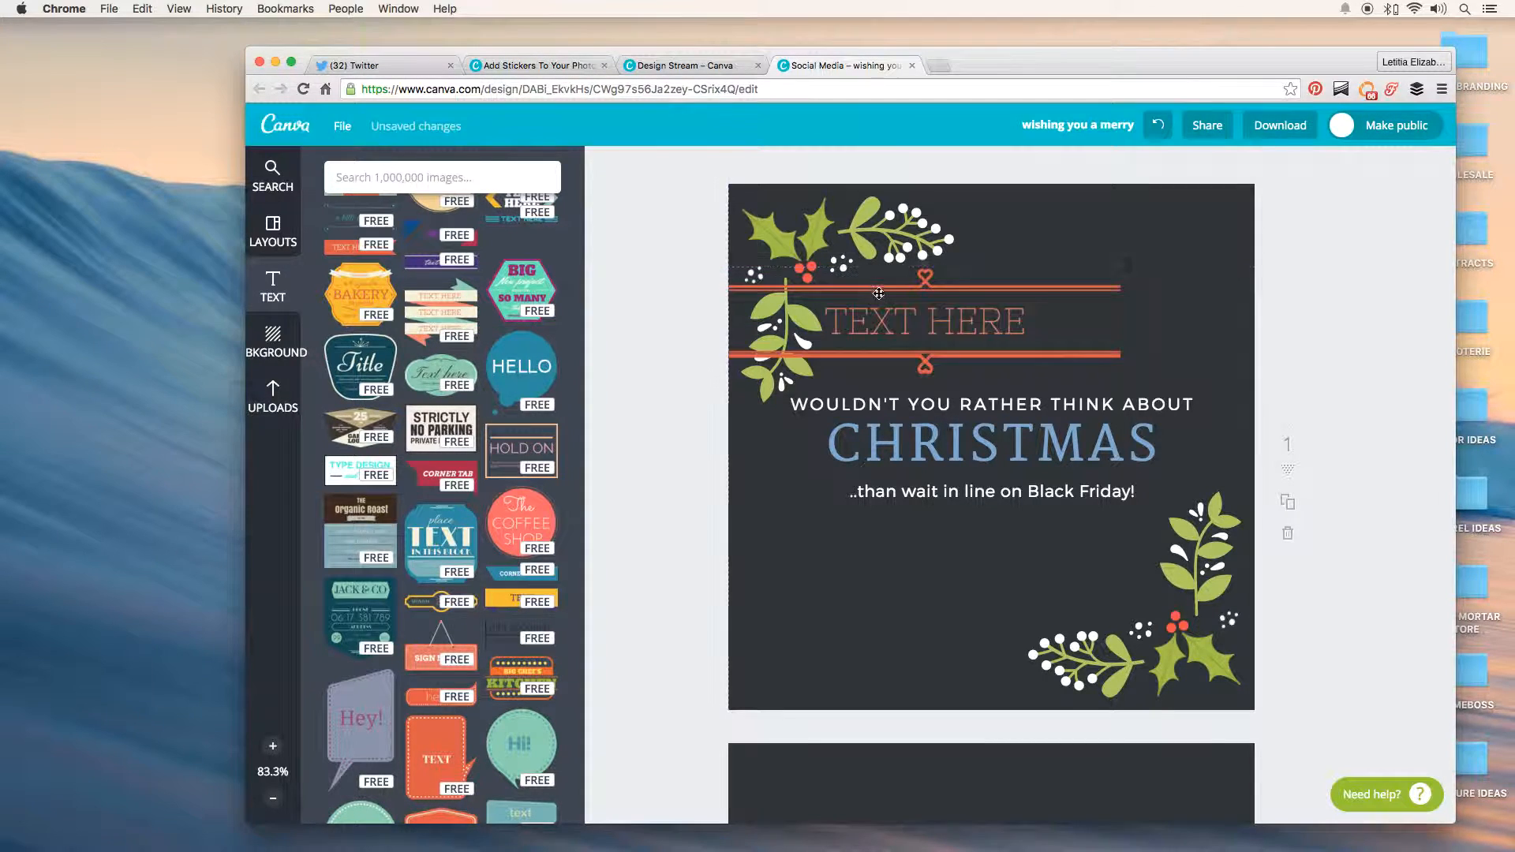
{"action": "left_click_drag", "start_coordinate": [1120, 269], "coordinate": [1046, 286]}
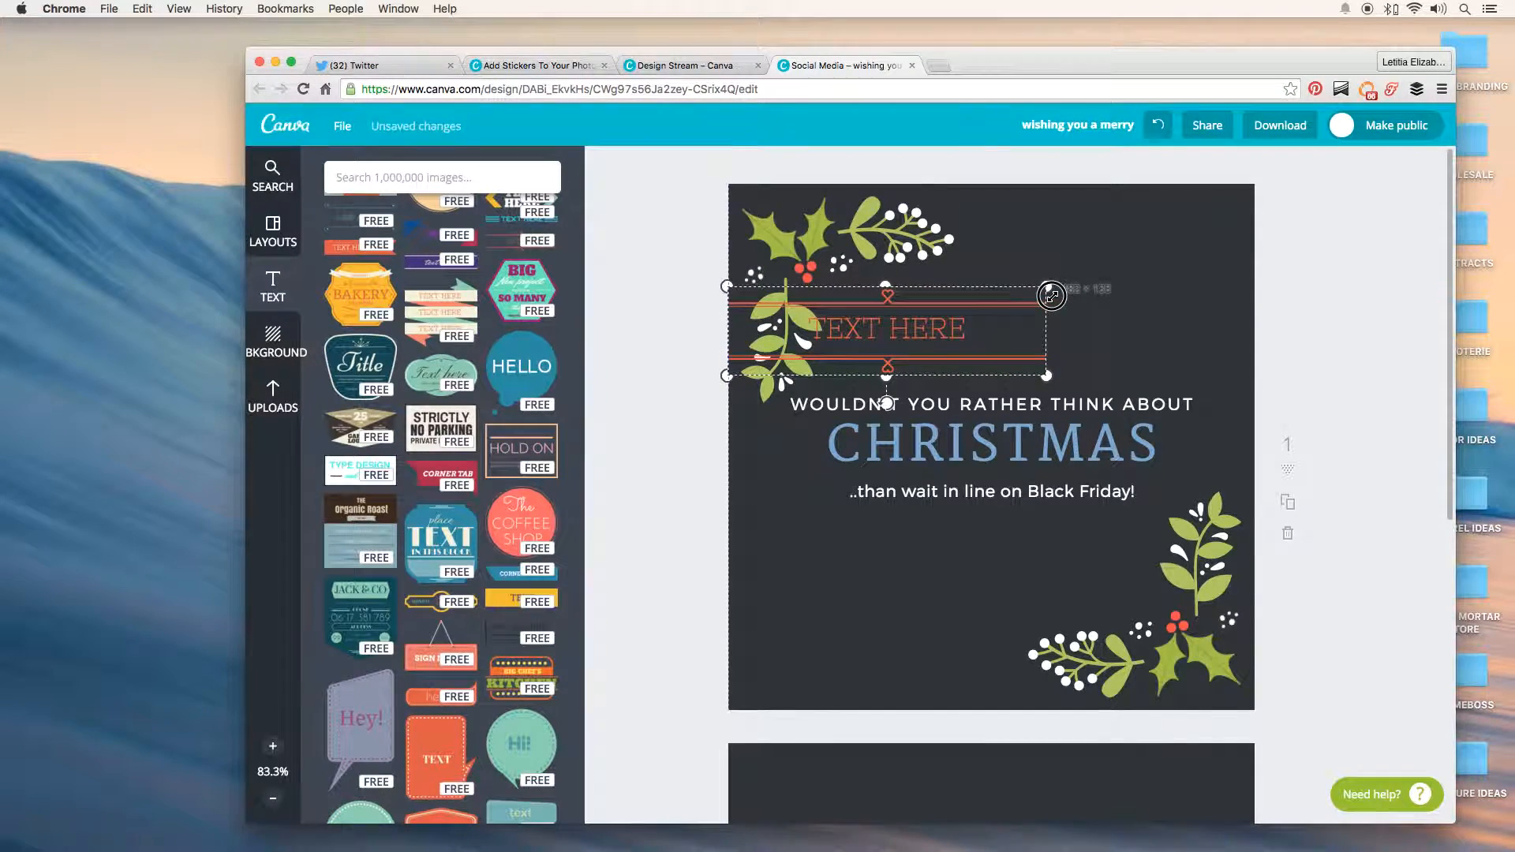
{"action": "left_click", "coordinate": [885, 254]}
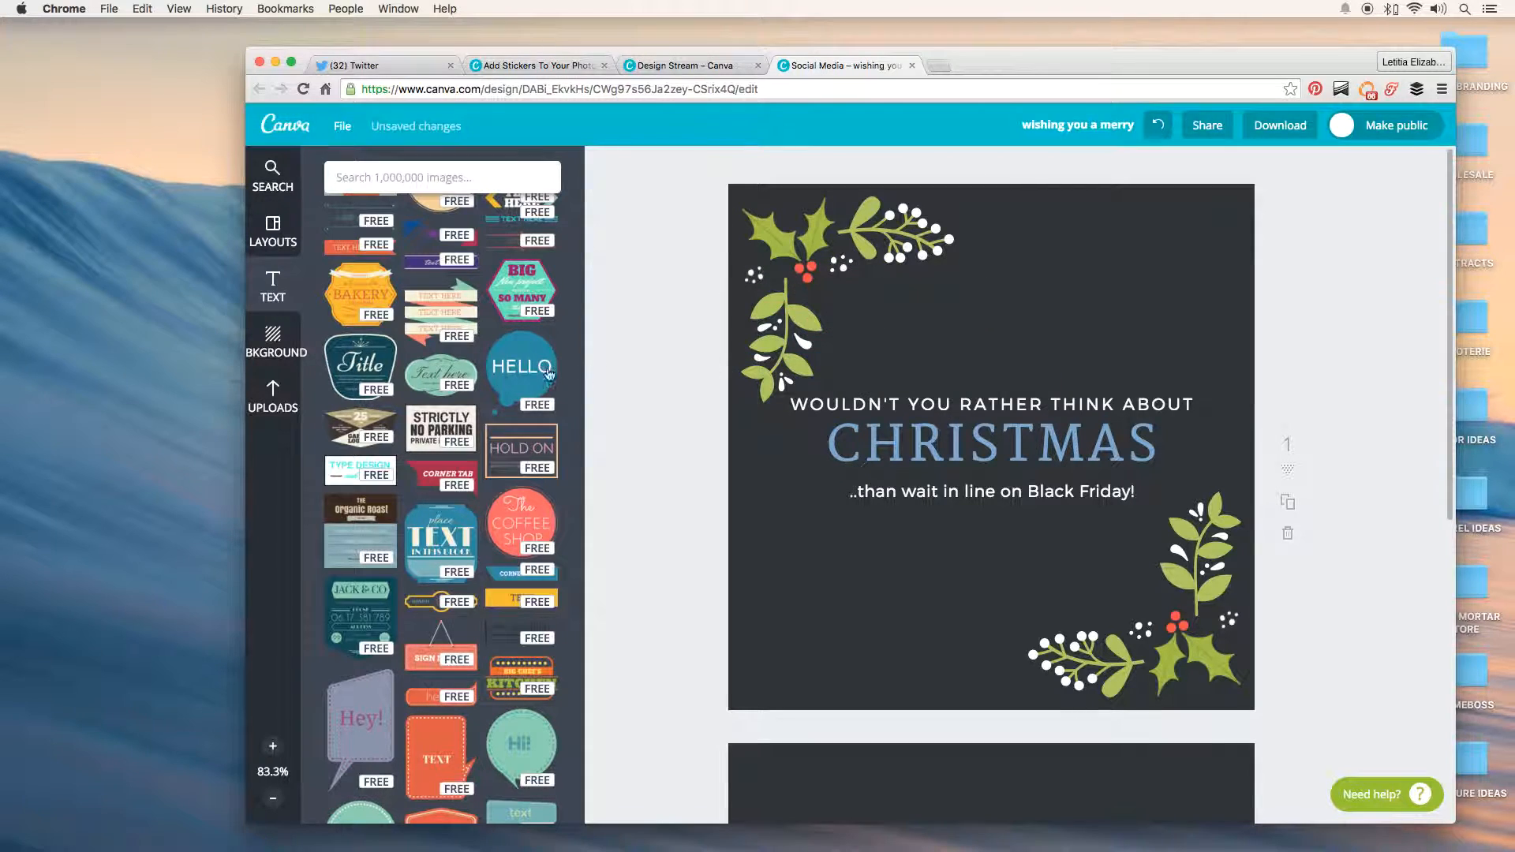
Step: Browse the available background colours, patterns and photos, and view the uploaded images
{"action": "left_click", "coordinate": [289, 342]}
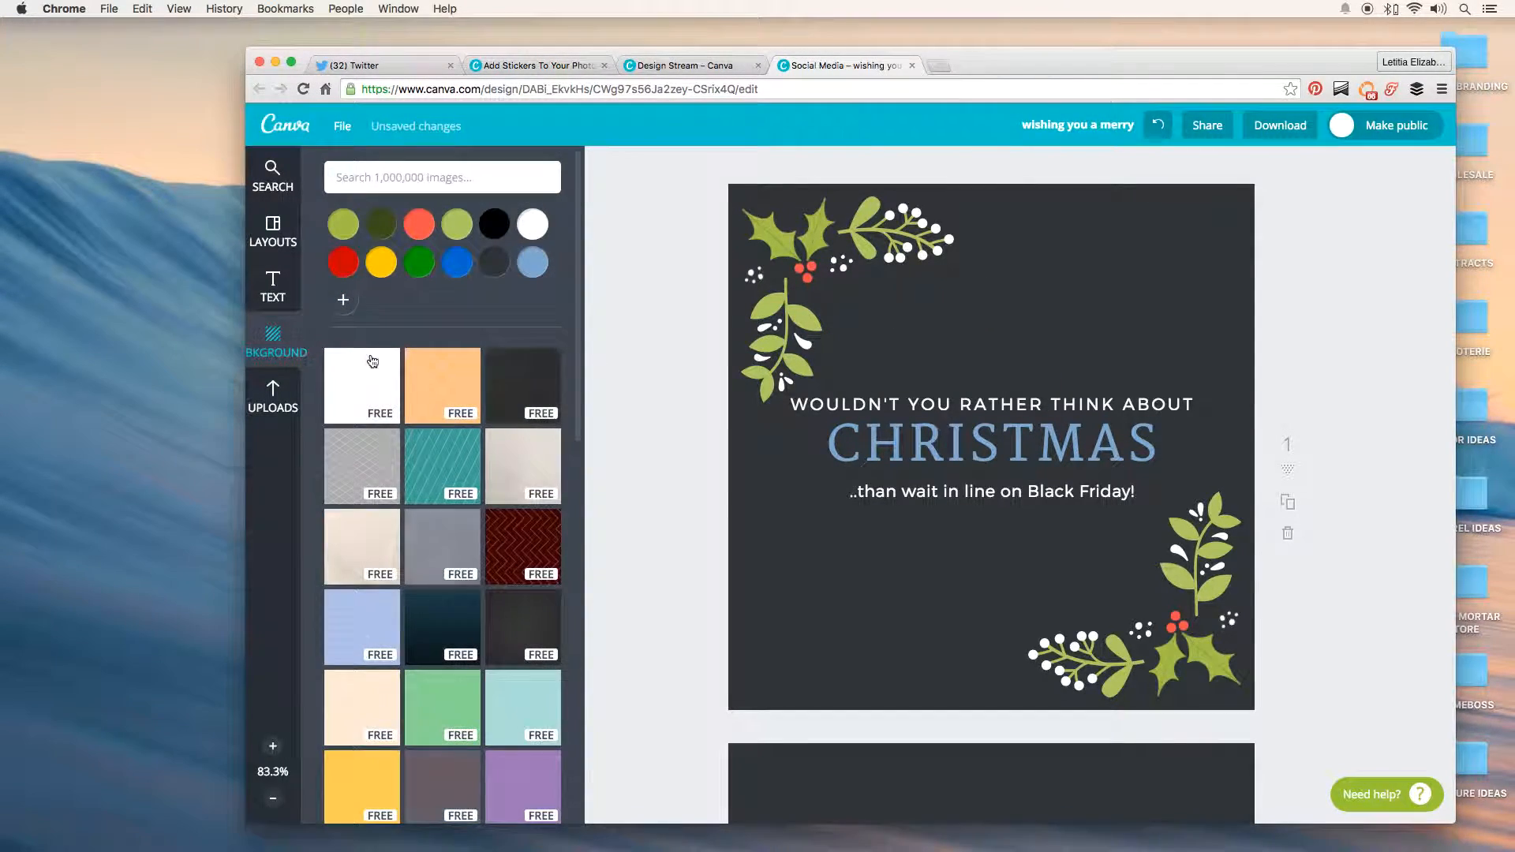
{"action": "scroll", "coordinate": [500, 473], "scroll_direction": "down", "scroll_amount": 10}
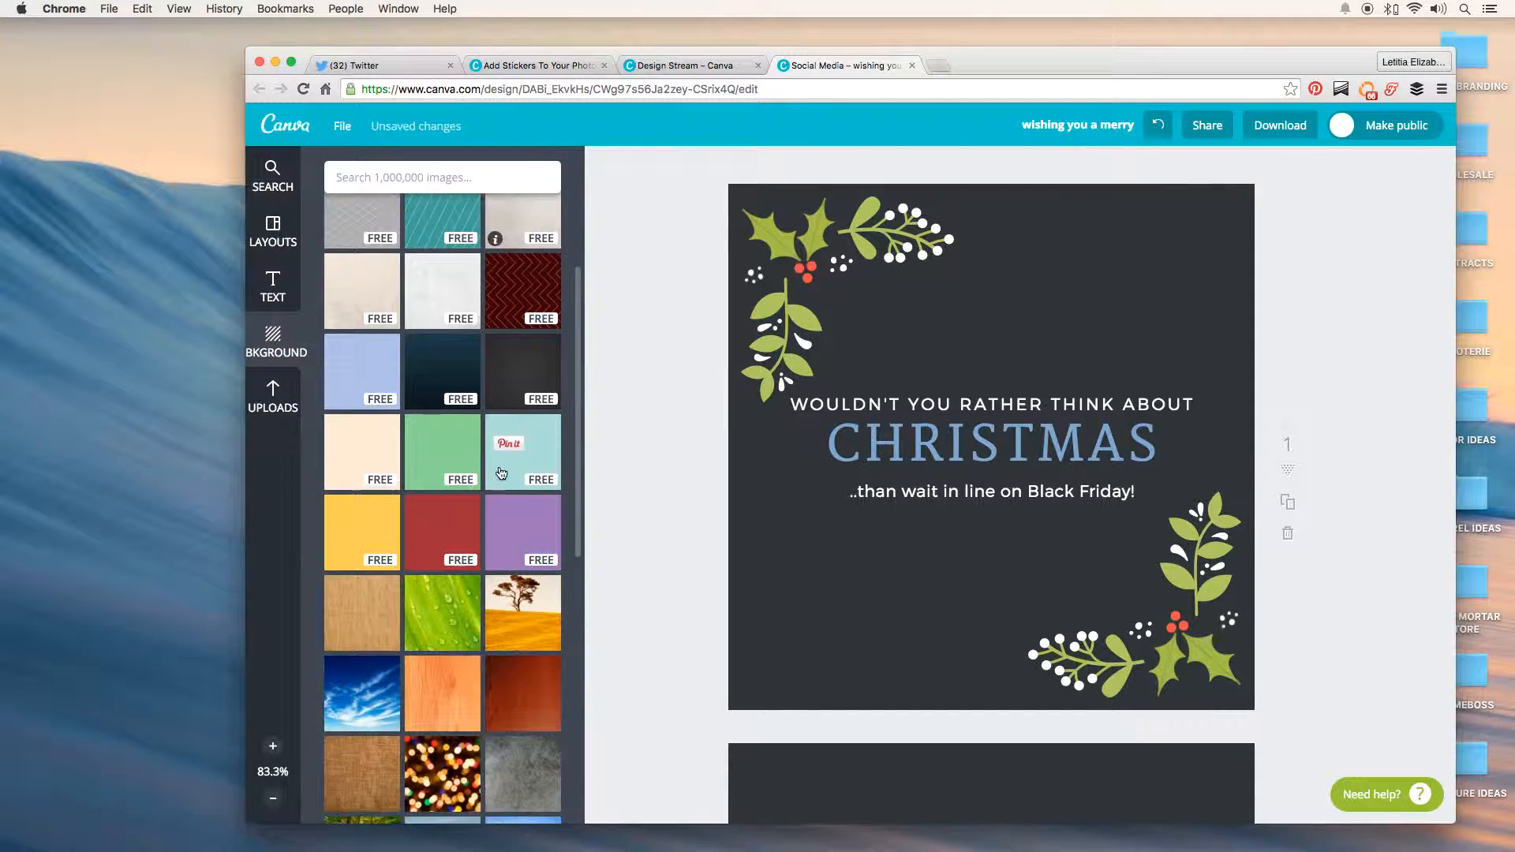
{"action": "scroll", "coordinate": [500, 474], "scroll_direction": "down", "scroll_amount": 5}
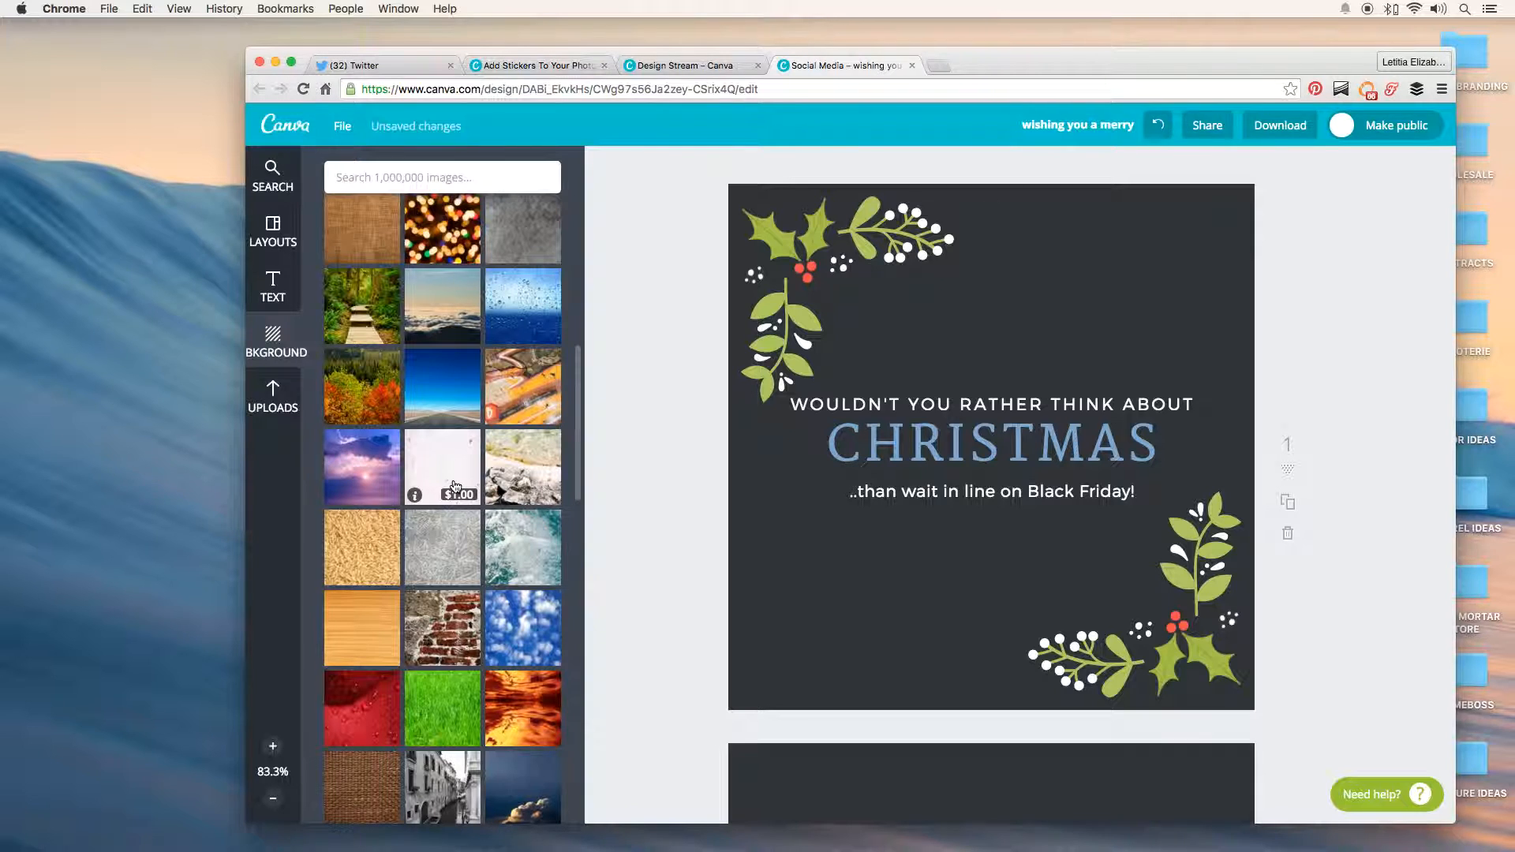
{"action": "scroll", "coordinate": [456, 486], "scroll_direction": "down", "scroll_amount": 5}
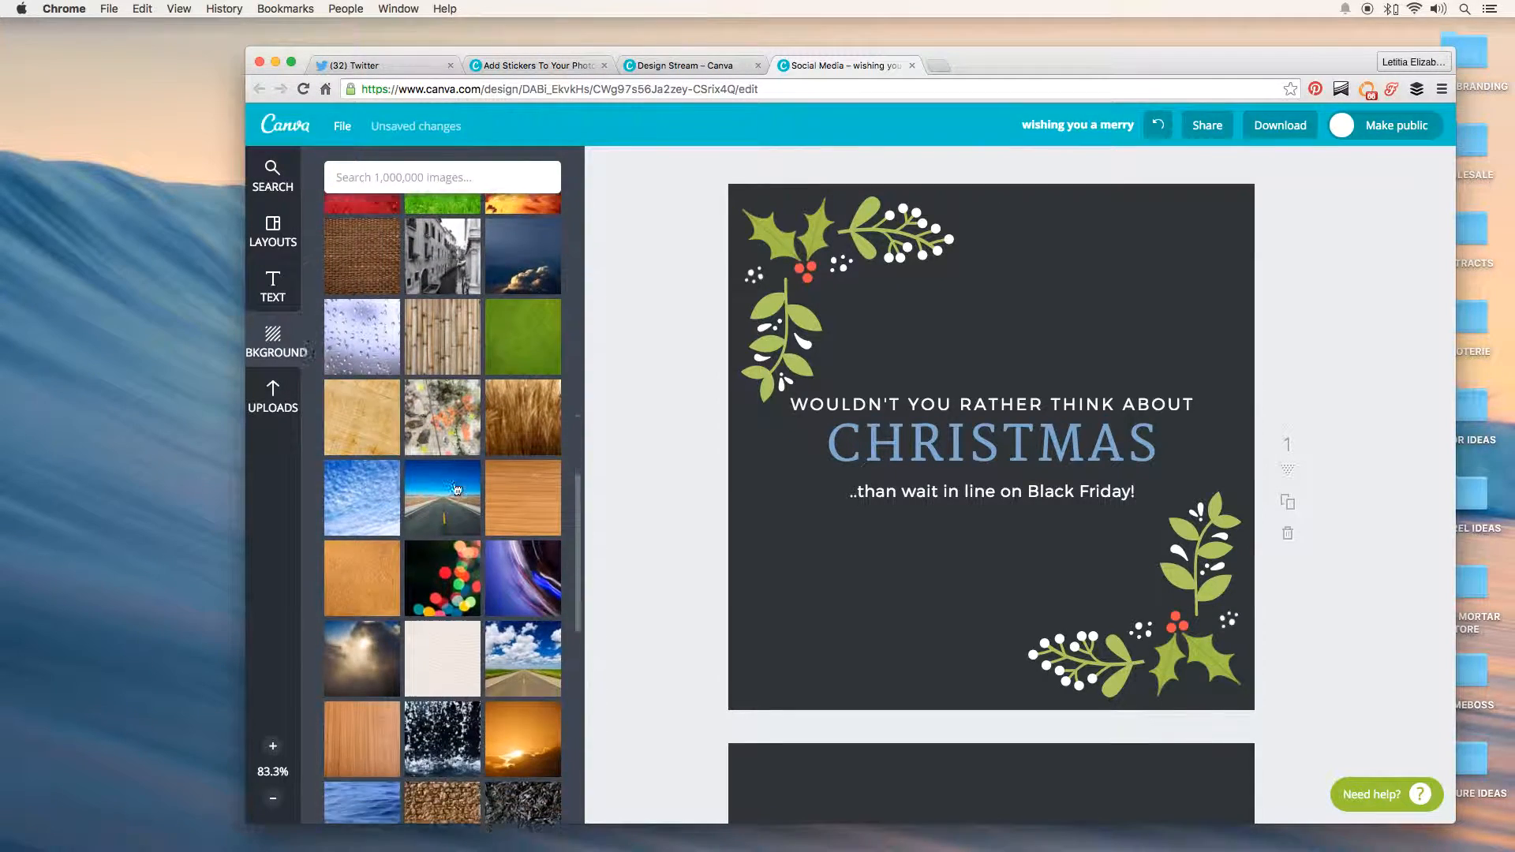
{"action": "scroll", "coordinate": [456, 489], "scroll_direction": "up", "scroll_amount": 10}
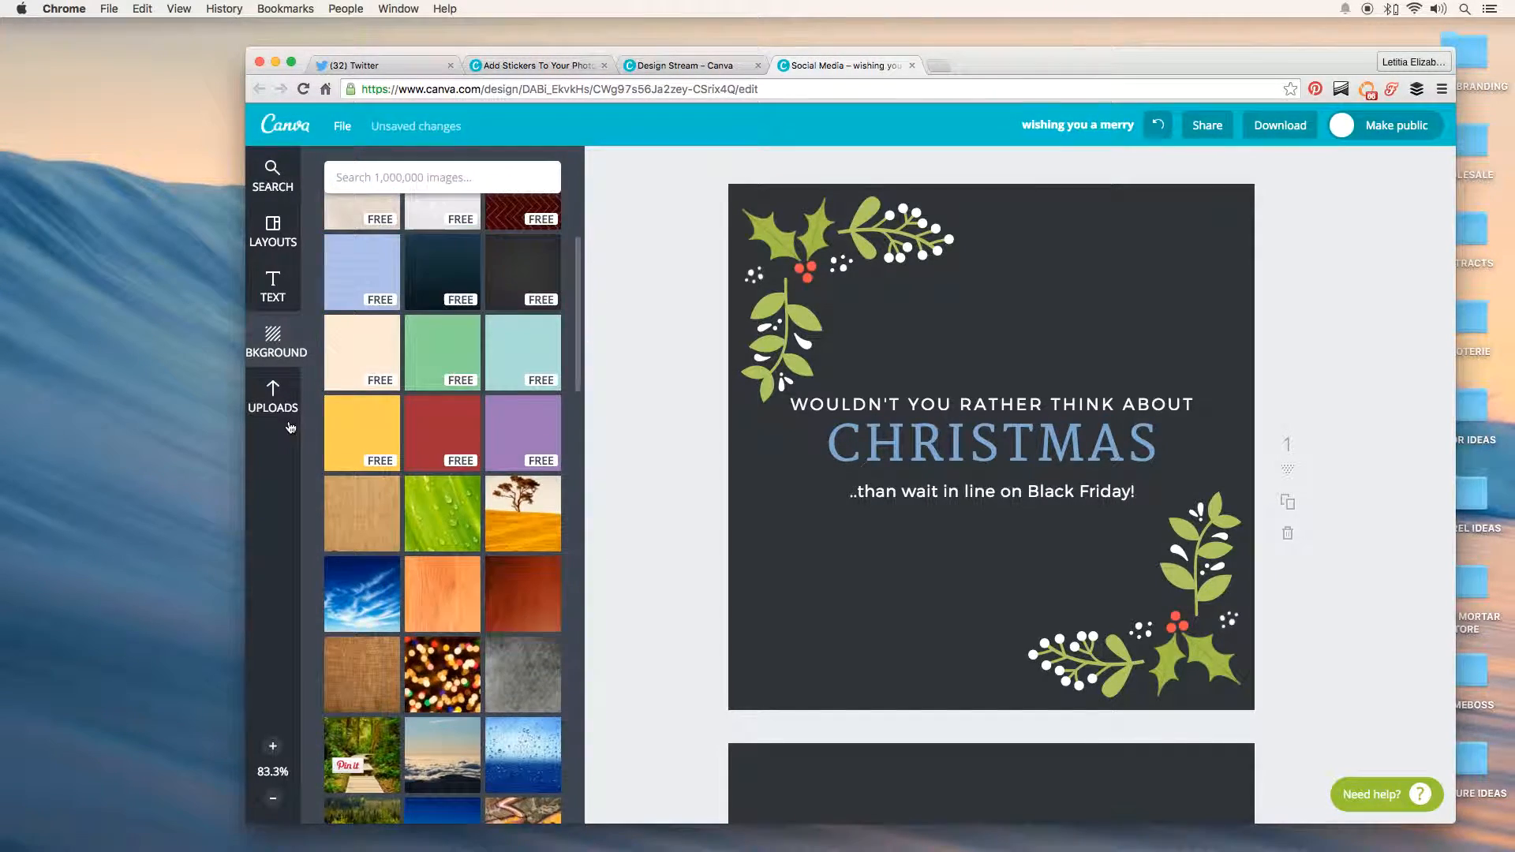
{"action": "left_click", "coordinate": [290, 414]}
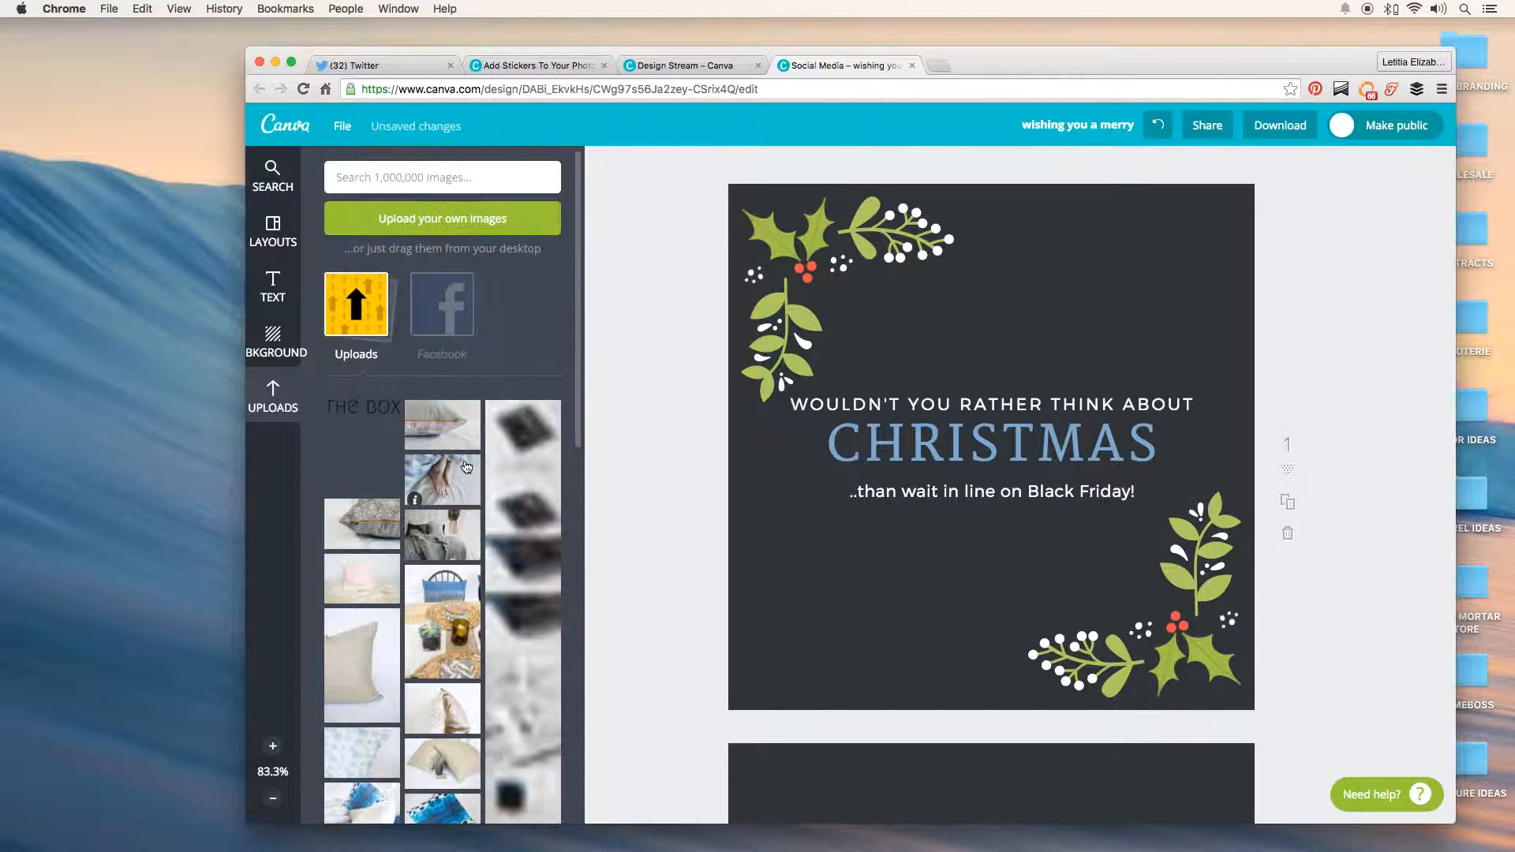
Step: Search the image library for "cupcake"
{"action": "left_click", "coordinate": [273, 178]}
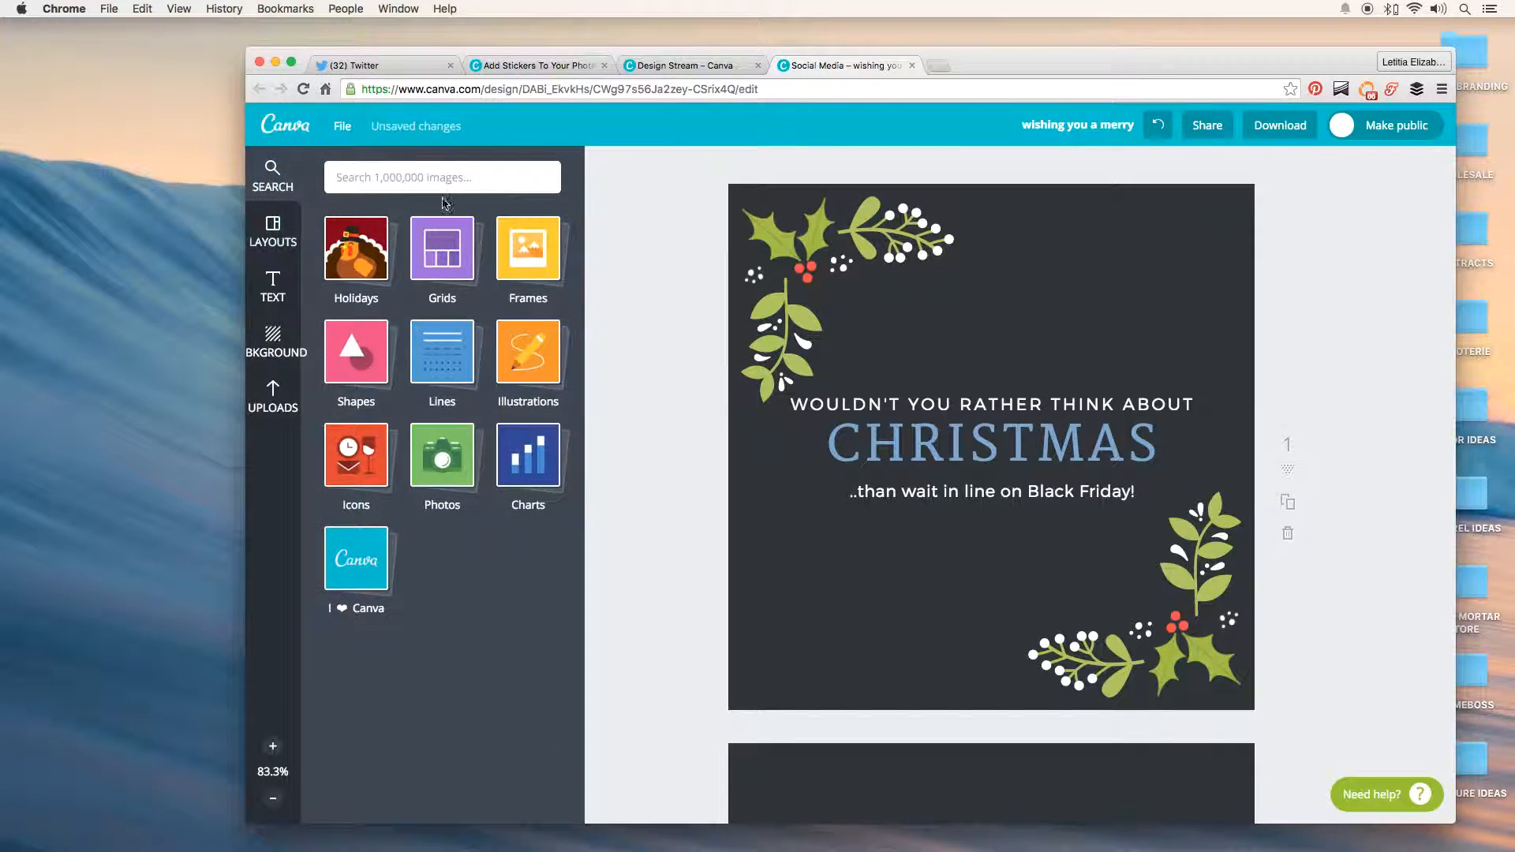
{"action": "type", "text": "cupcake"}
{"action": "key", "text": "Return"}
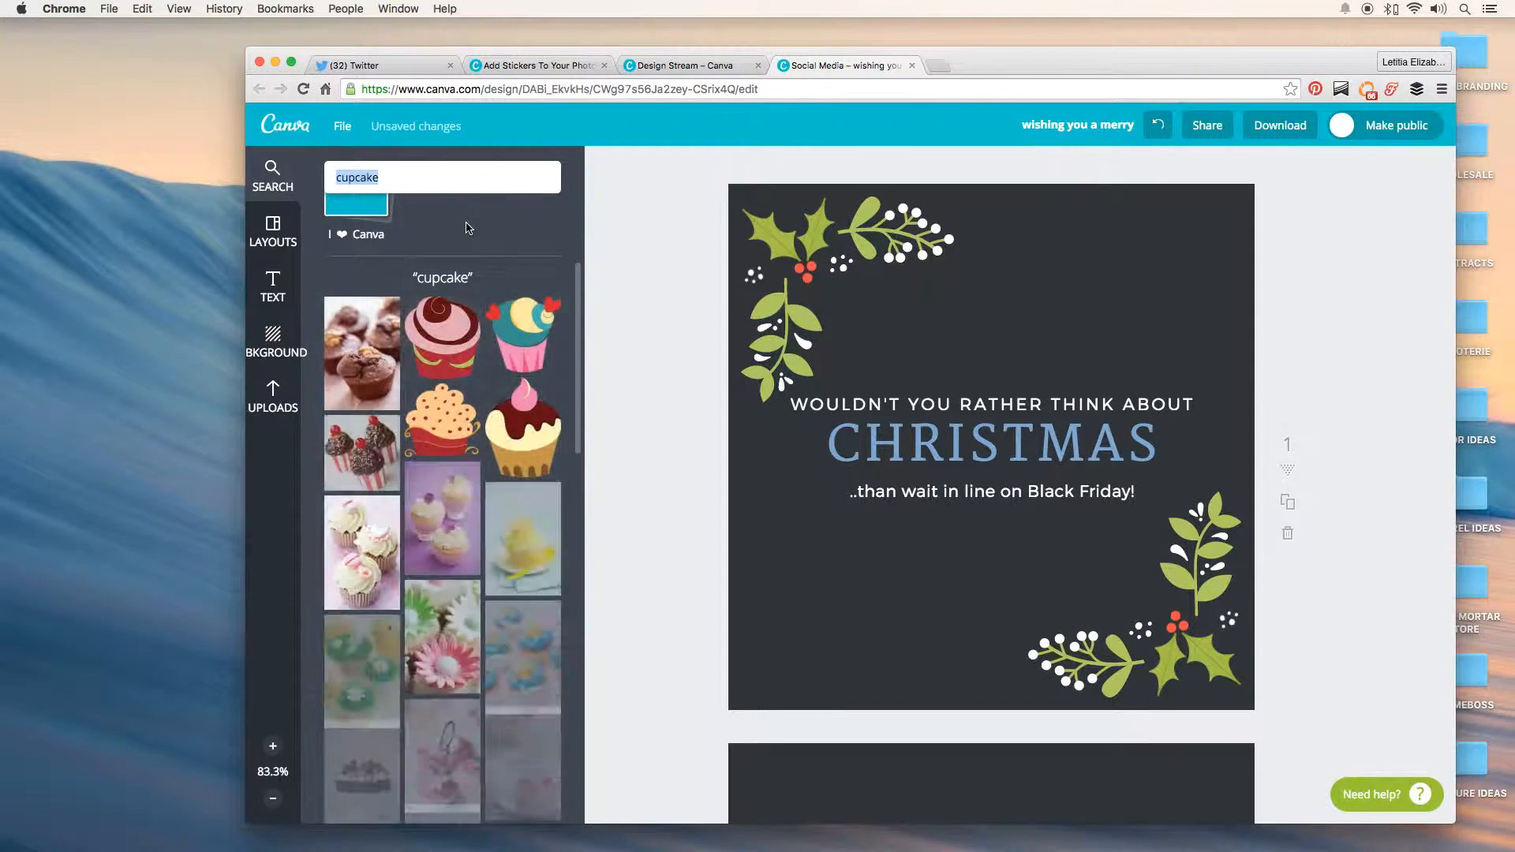
Step: Place the chocolate cupcake illustration with pink icing at the first page's lower-left edge and shrink it
{"action": "scroll", "coordinate": [521, 347], "scroll_direction": "down", "scroll_amount": 3}
{"action": "left_click_drag", "start_coordinate": [599, 352], "coordinate": [734, 432]}
{"action": "left_click_drag", "start_coordinate": [961, 588], "coordinate": [850, 530]}
{"action": "left_click_drag", "start_coordinate": [802, 457], "coordinate": [823, 648]}
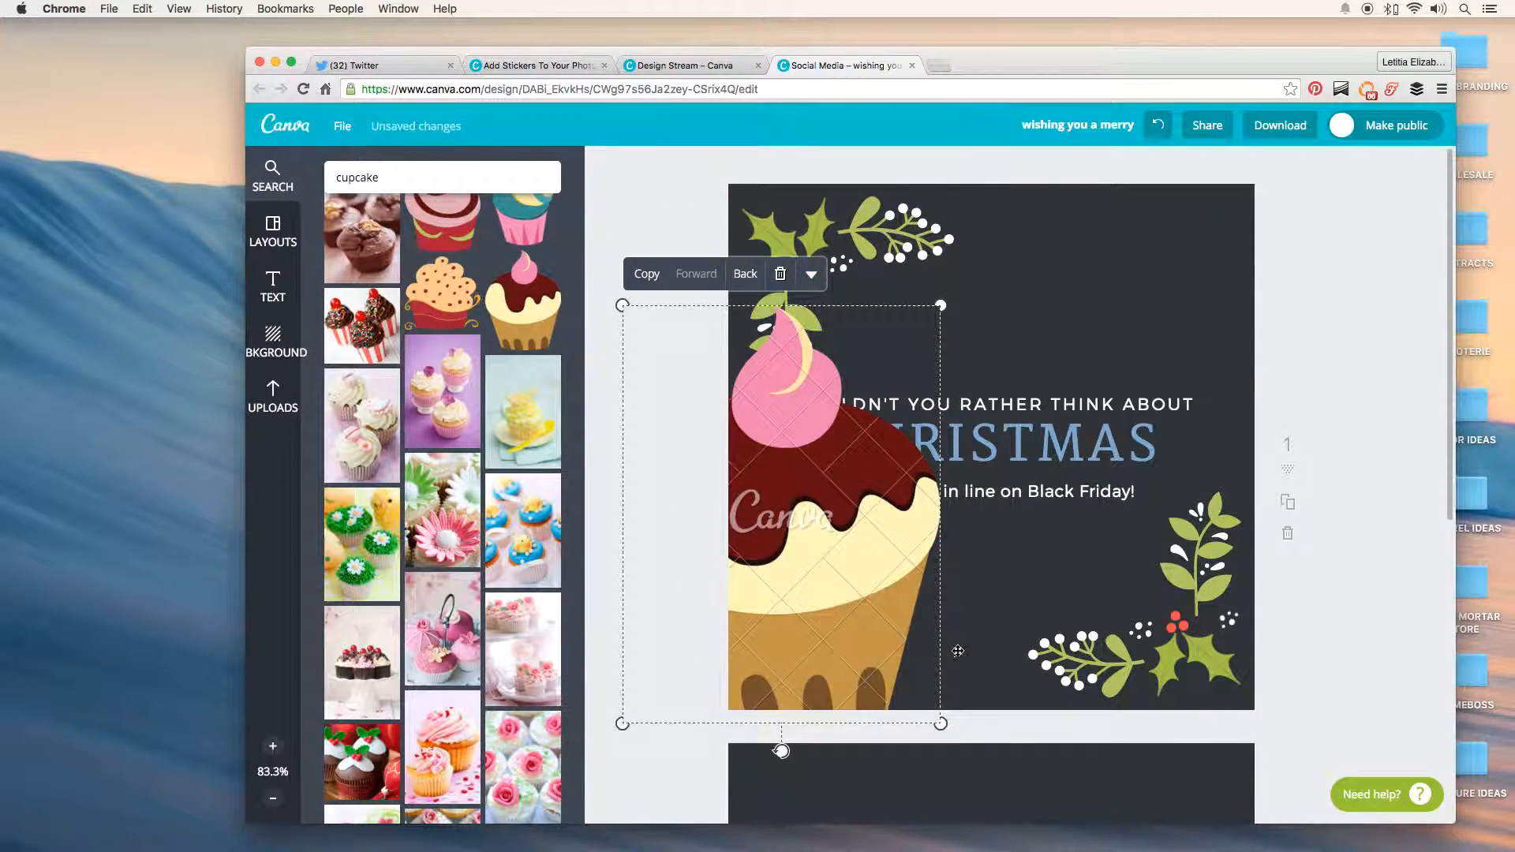
{"action": "left_click_drag", "start_coordinate": [940, 304], "coordinate": [834, 444]}
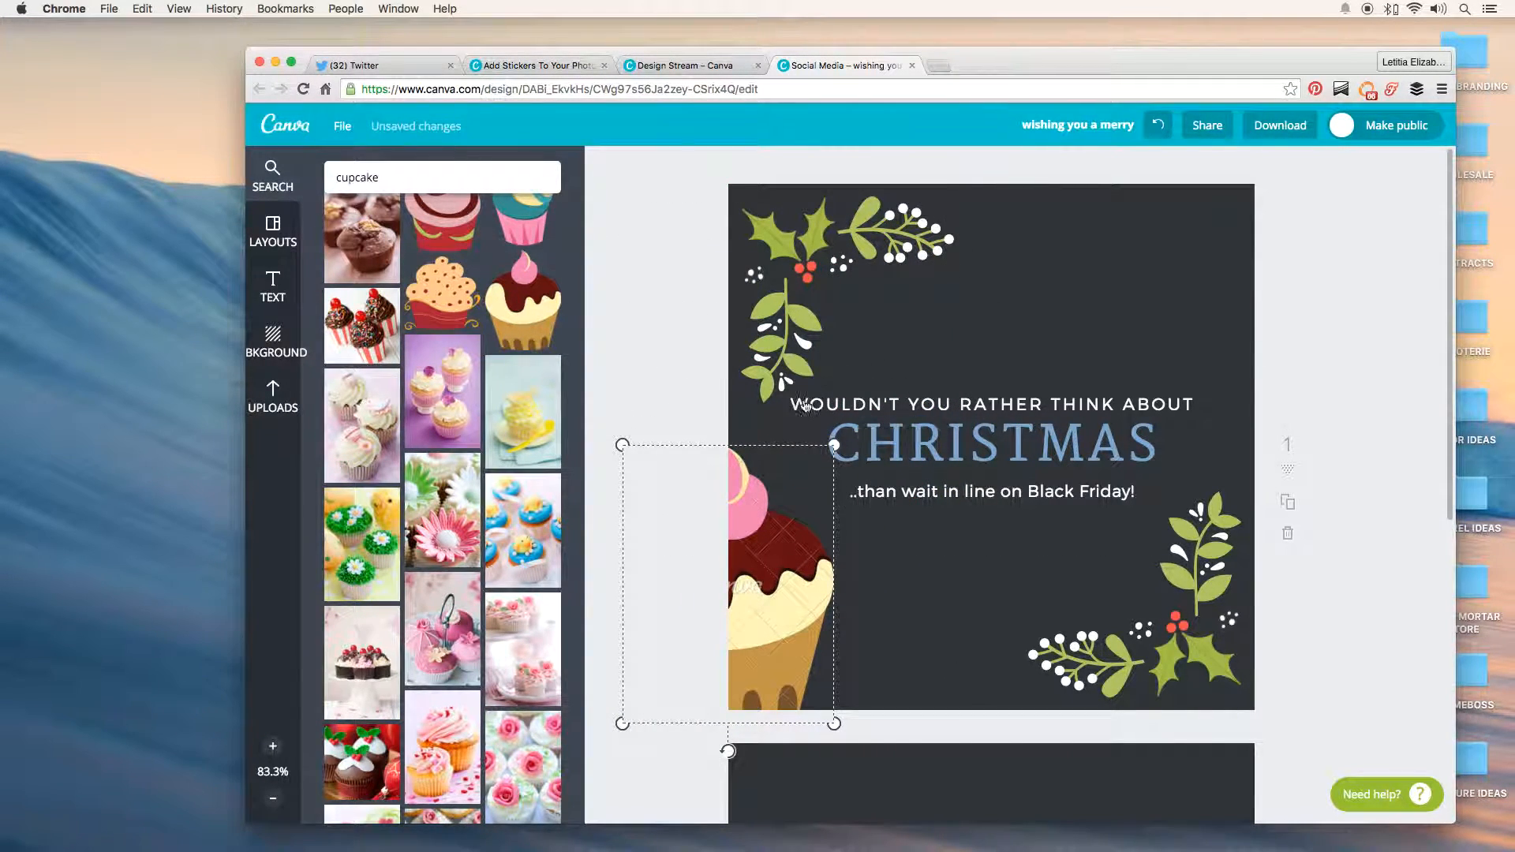
{"action": "left_click", "coordinate": [688, 306]}
{"action": "scroll", "coordinate": [491, 452], "scroll_direction": "down", "scroll_amount": 10}
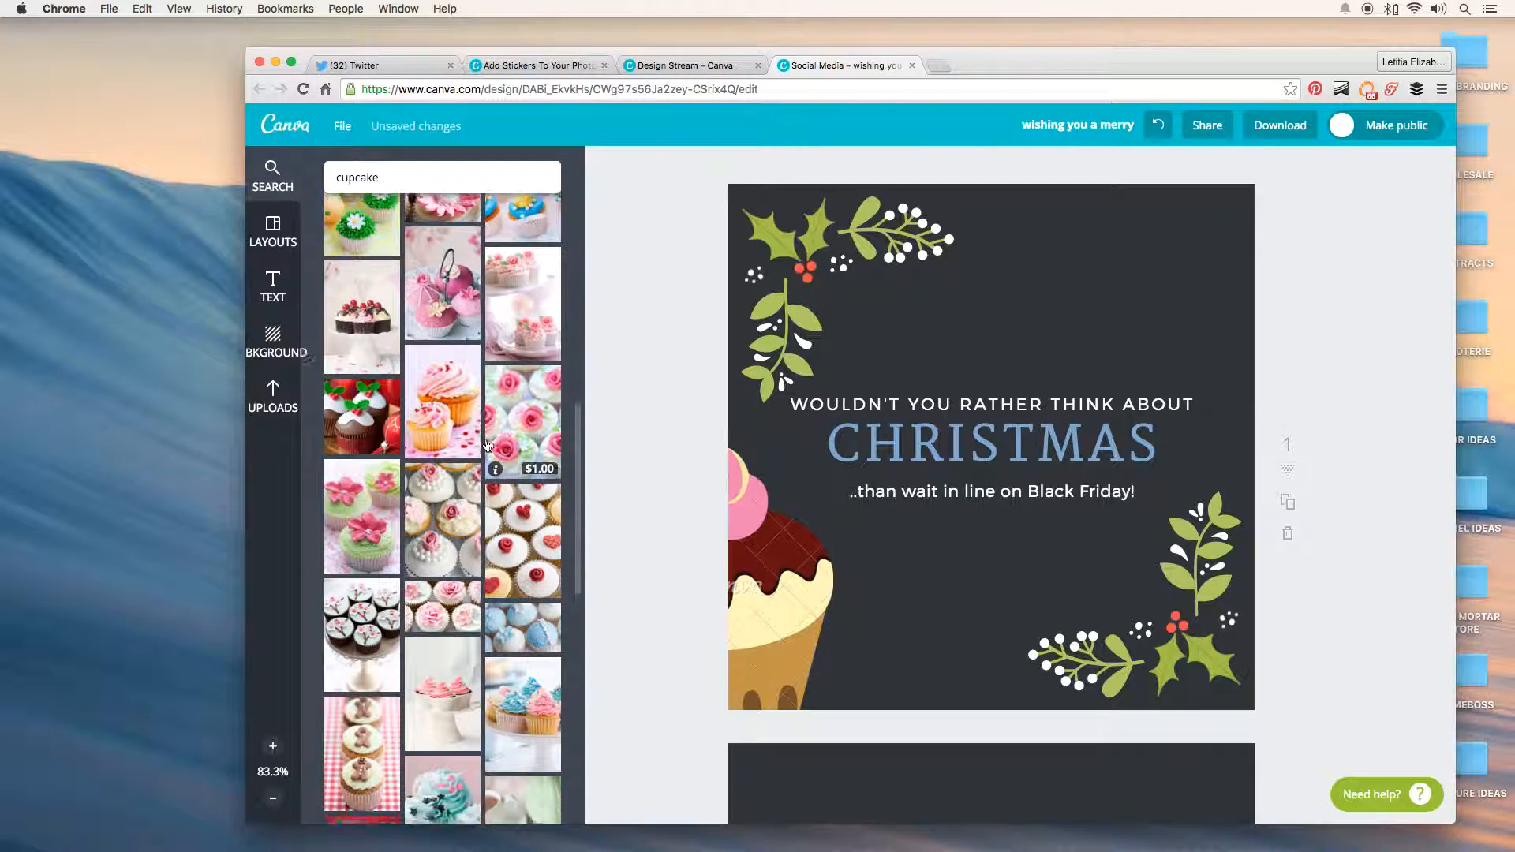
{"action": "scroll", "coordinate": [491, 448], "scroll_direction": "down", "scroll_amount": 2}
{"action": "scroll", "coordinate": [657, 405], "scroll_direction": "down", "scroll_amount": 1}
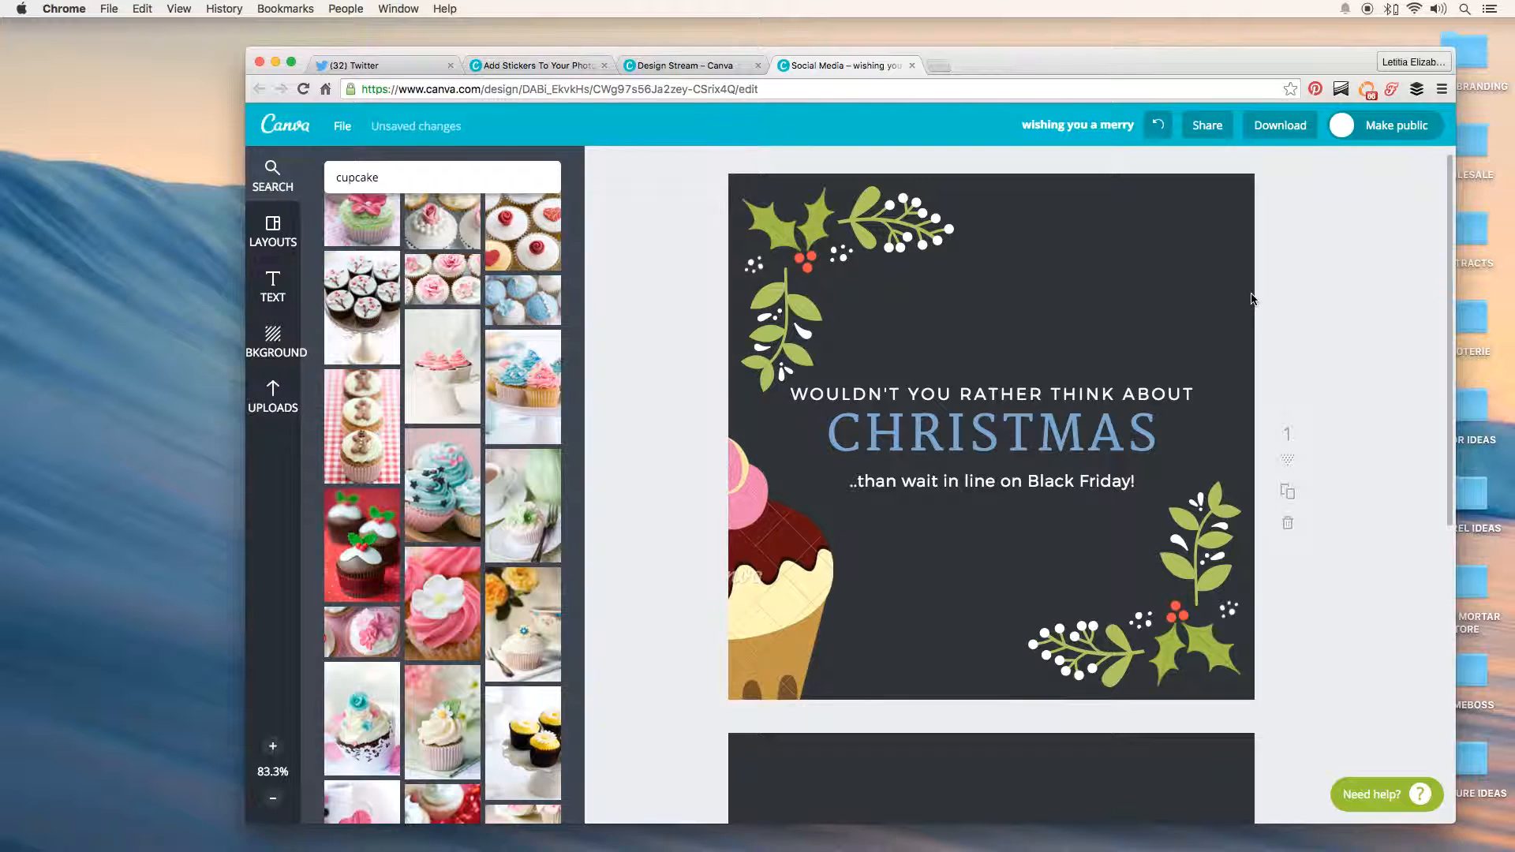
Step: Try downloading the design as a web JPG, dismiss the premium elements purchase and delete the cupcake illustration
{"action": "left_click", "coordinate": [1280, 125]}
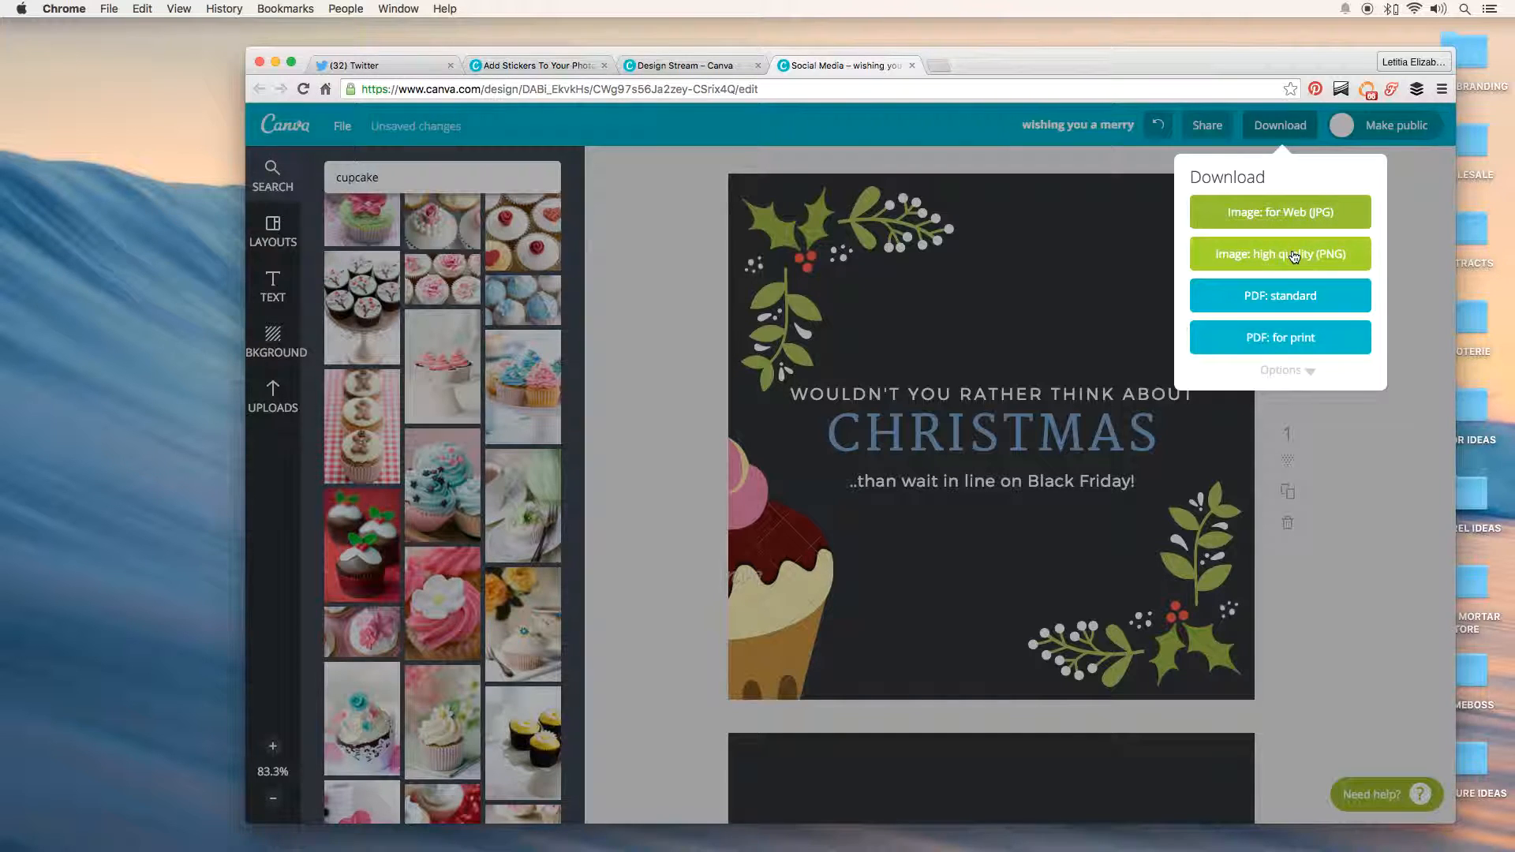
{"action": "left_click", "coordinate": [1288, 213]}
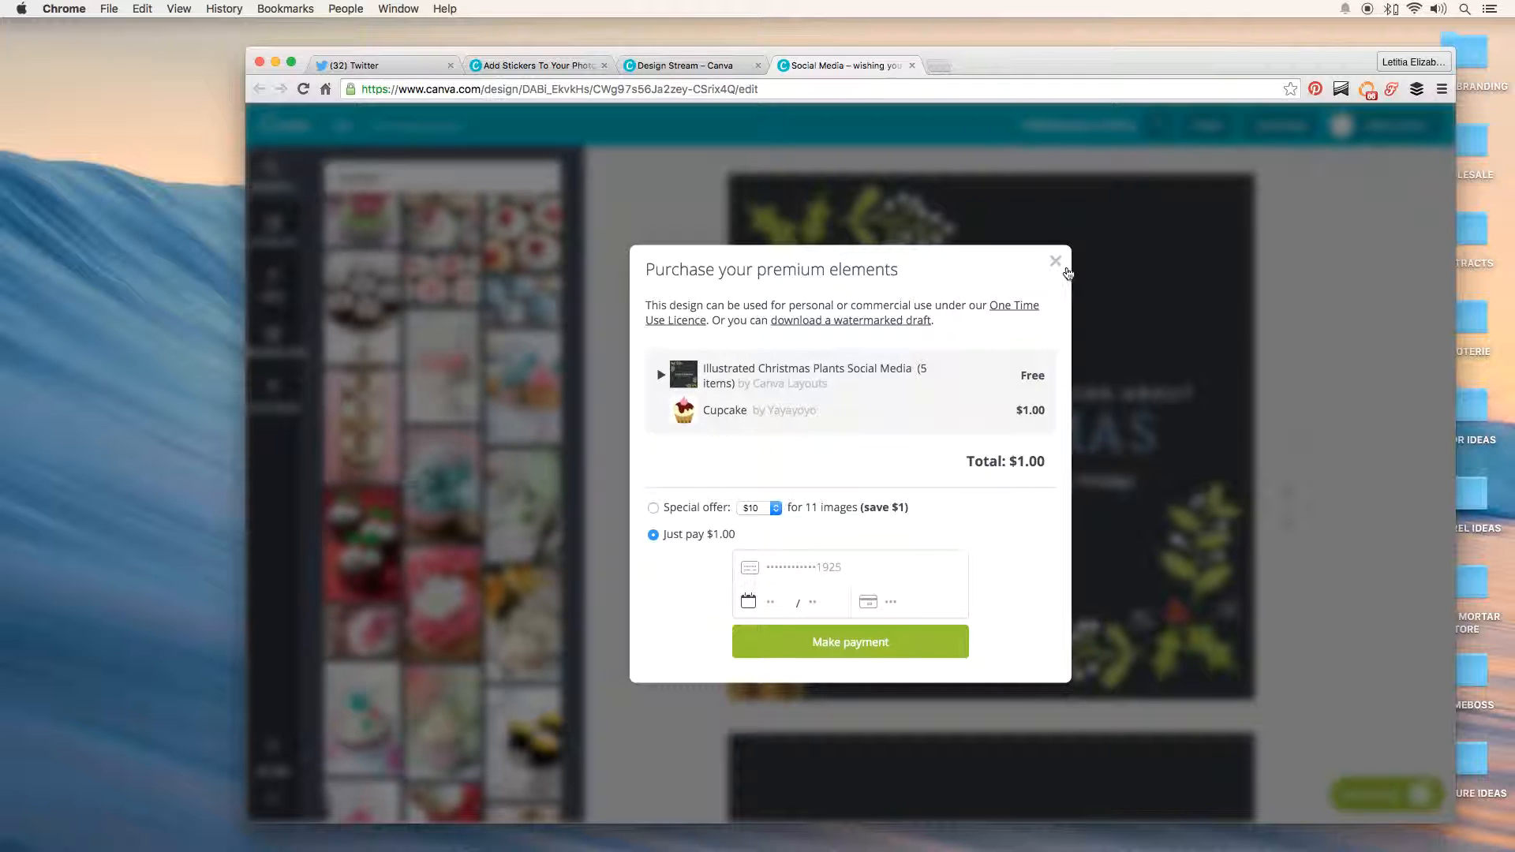
{"action": "left_click", "coordinate": [1056, 261]}
{"action": "left_click", "coordinate": [790, 547]}
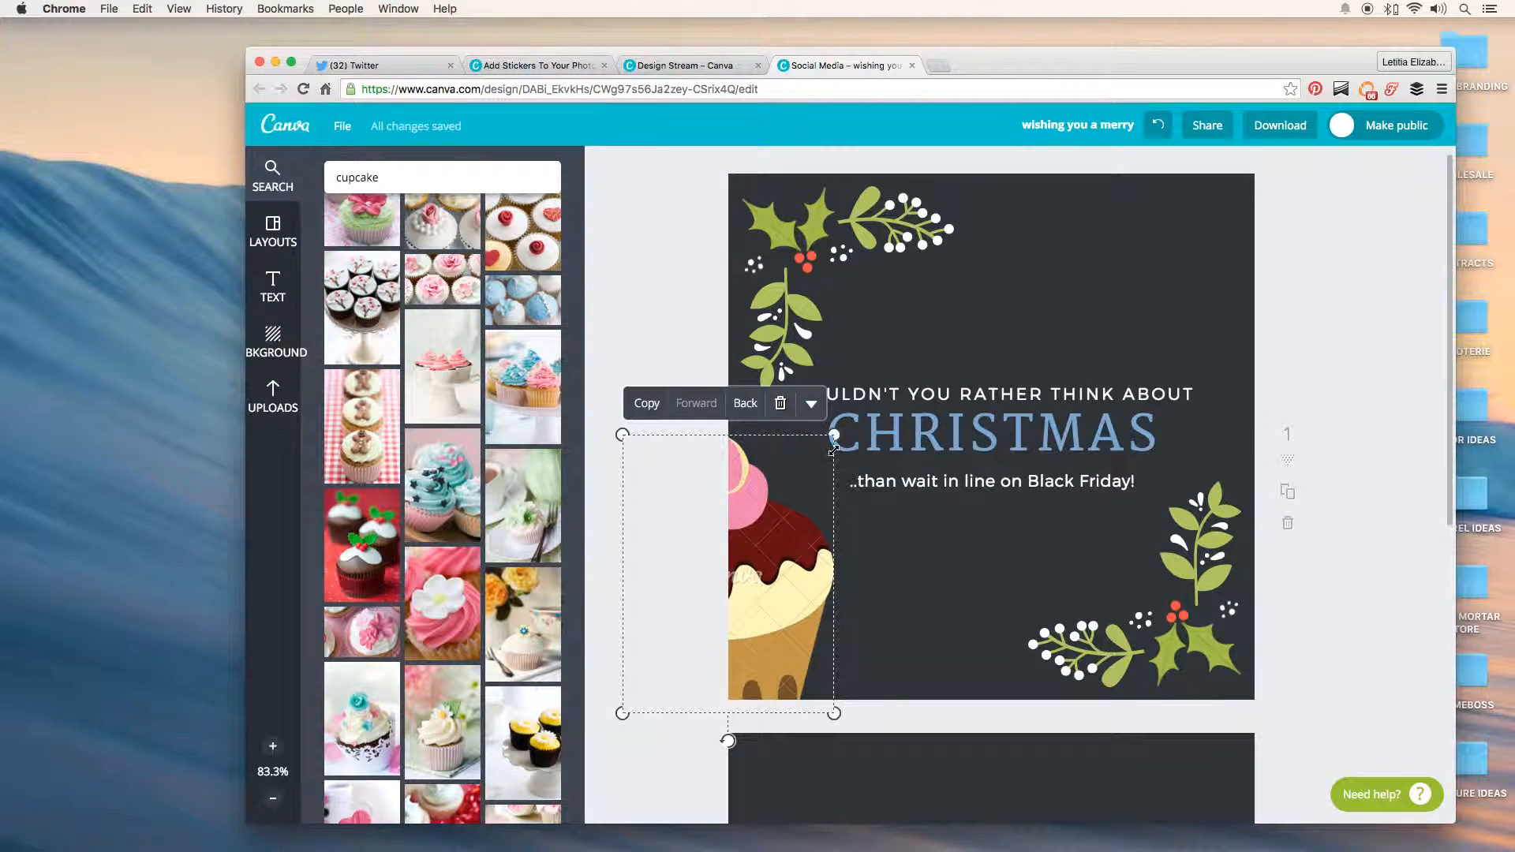
{"action": "left_click", "coordinate": [780, 406]}
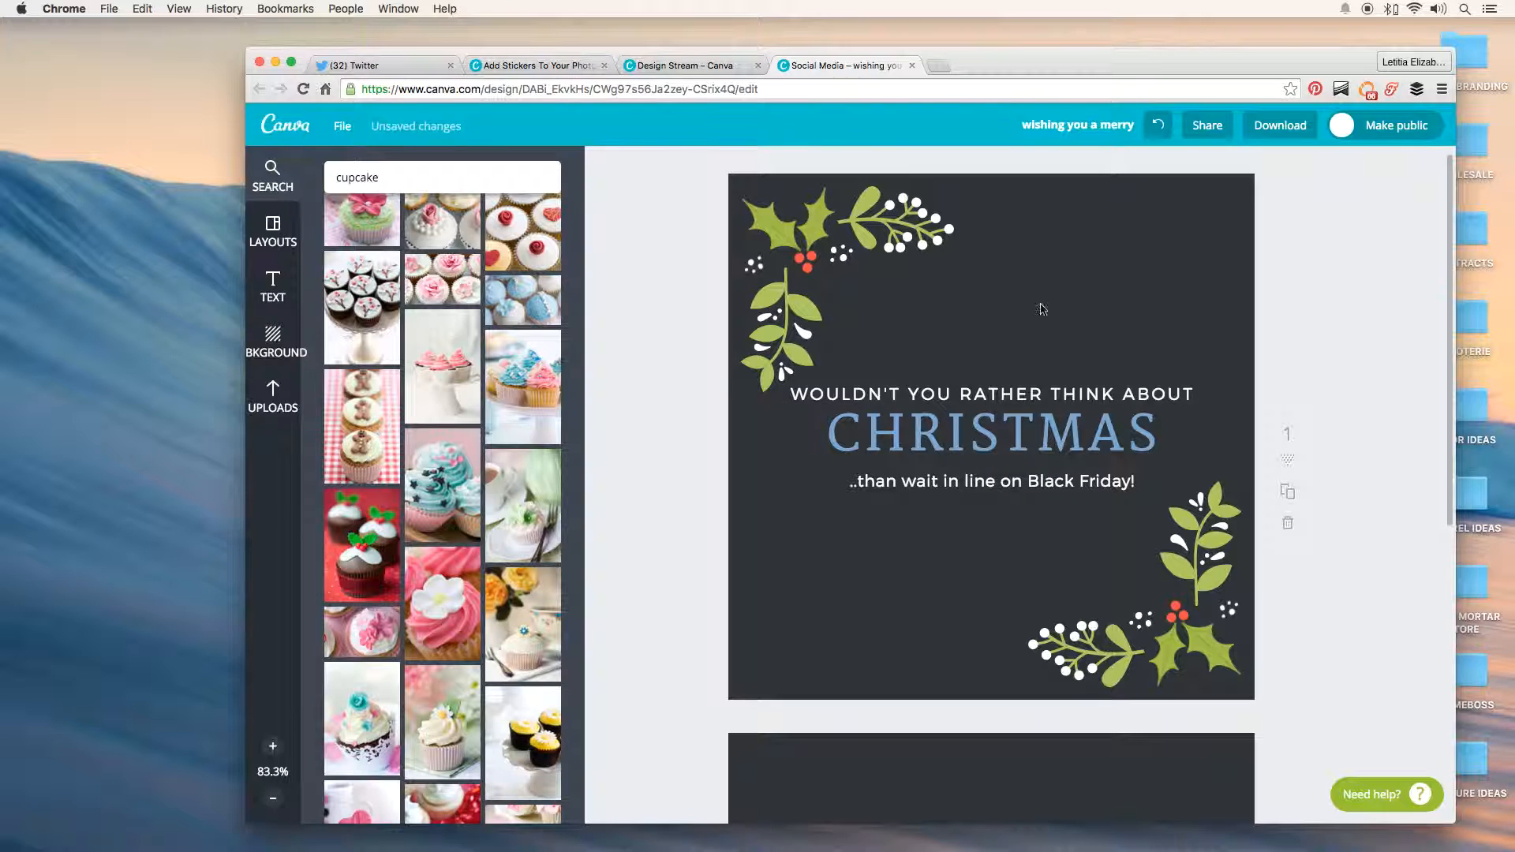
Step: Download the design as a JPG image for web and dismiss the sharing options
{"action": "left_click", "coordinate": [1276, 128]}
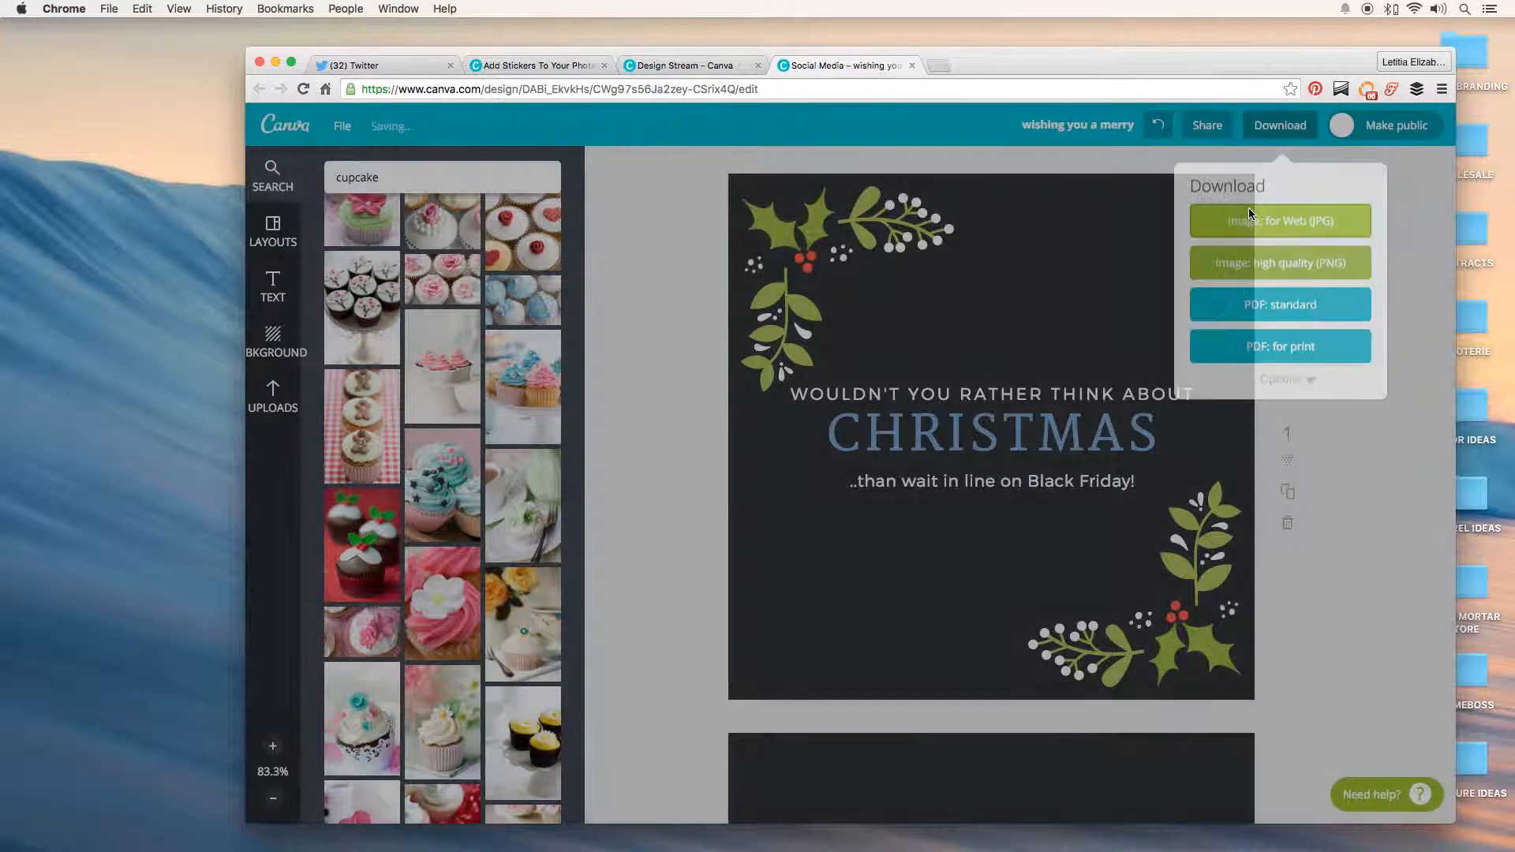
{"action": "left_click", "coordinate": [1248, 207]}
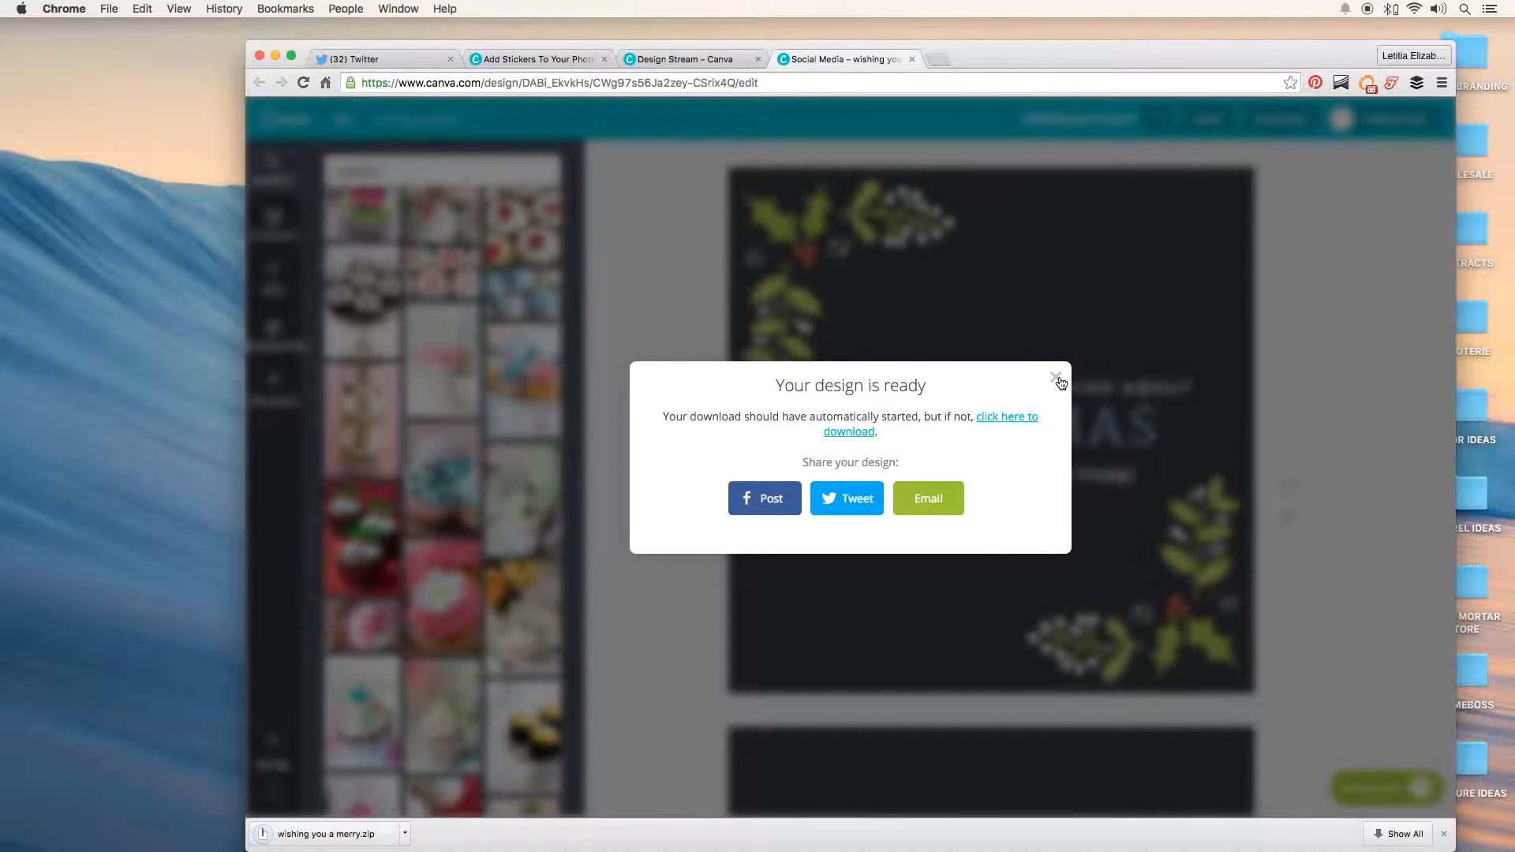
{"action": "left_click", "coordinate": [1057, 379]}
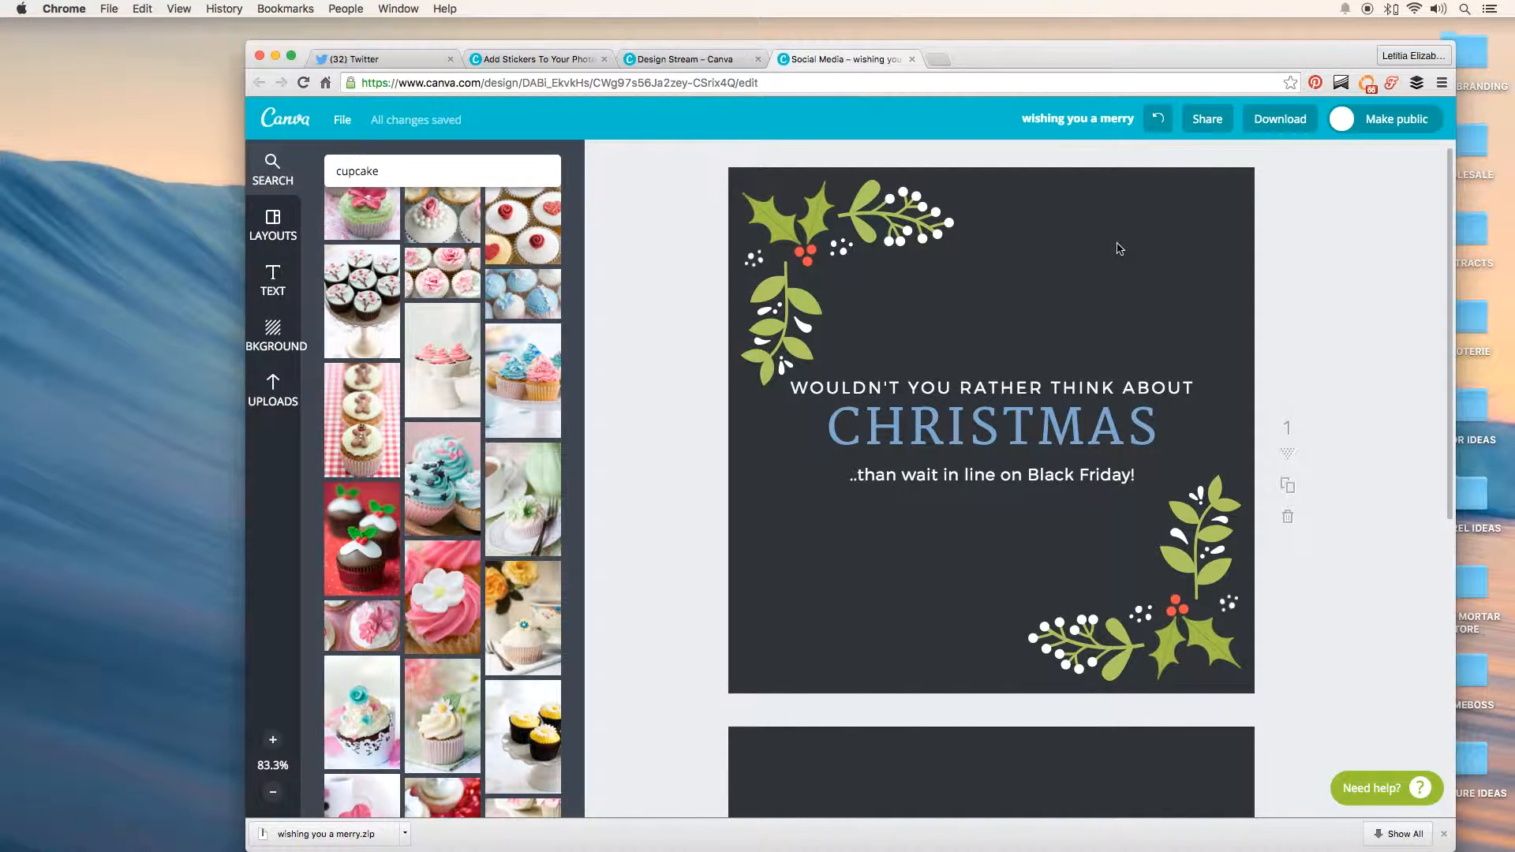